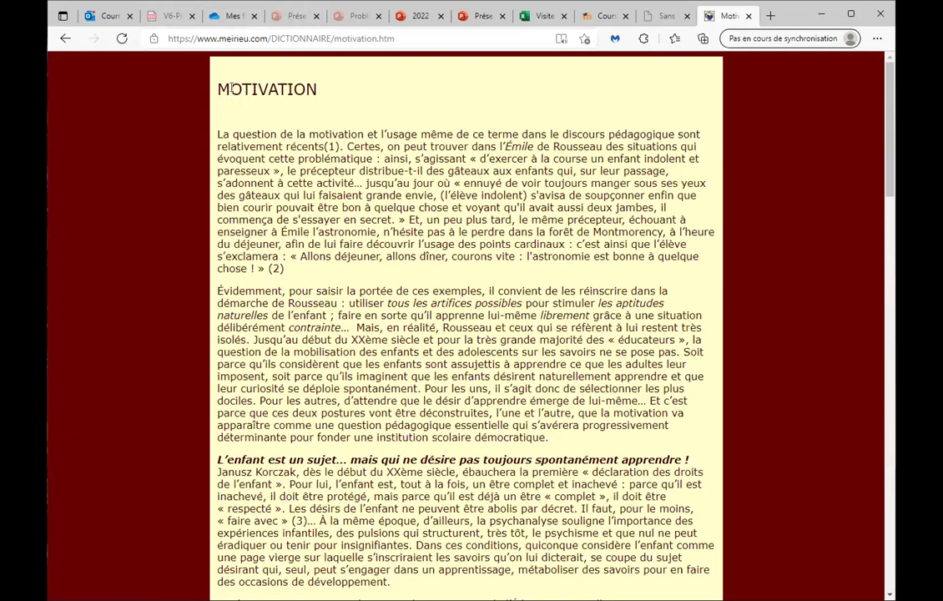
- Skim the Motivation article on meirieu.com from its title to its closing paragraphs
drag(229, 89, 316, 86)
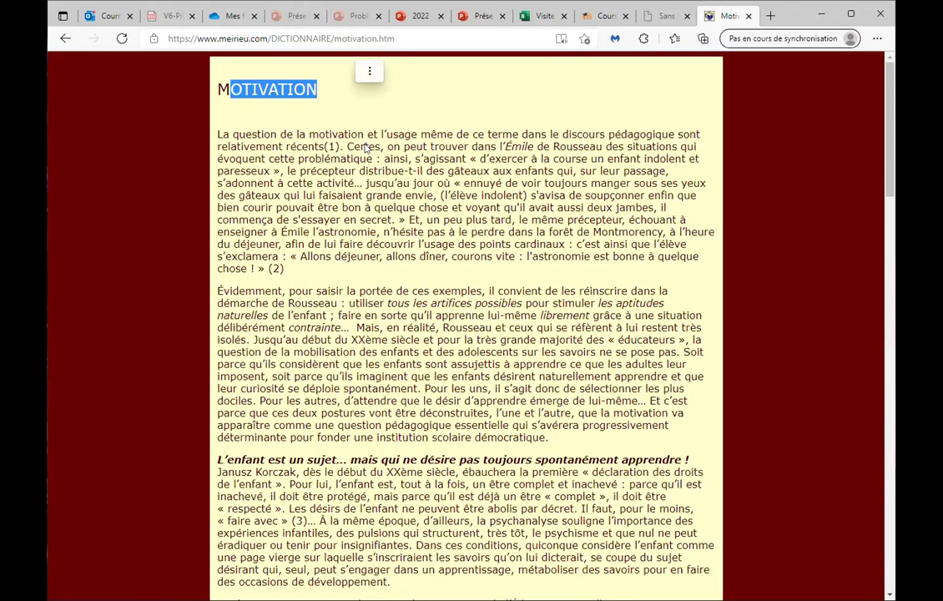
drag(367, 149, 380, 355)
scroll(383, 249, down, 1)
scroll(388, 326, down, 8)
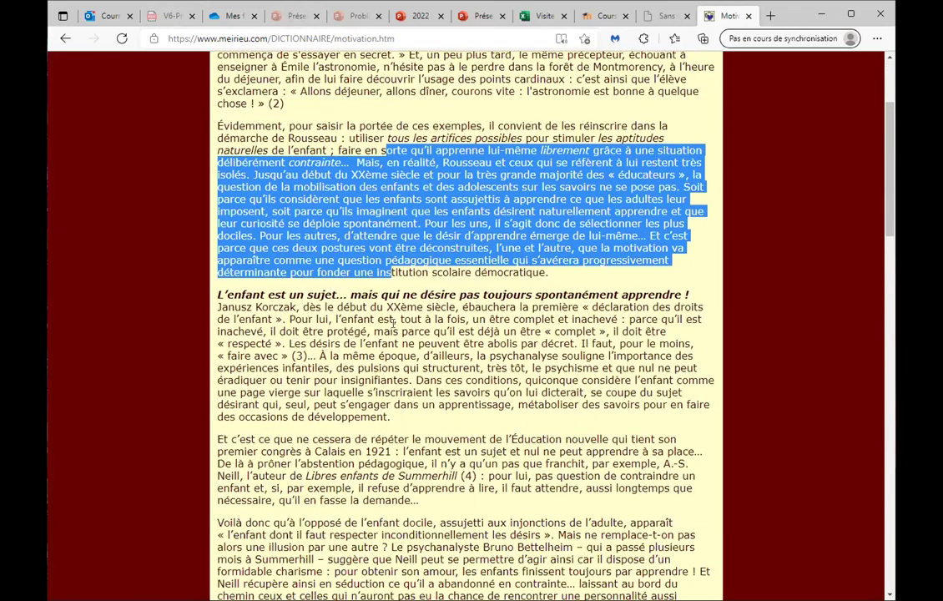
scroll(384, 330, down, 11)
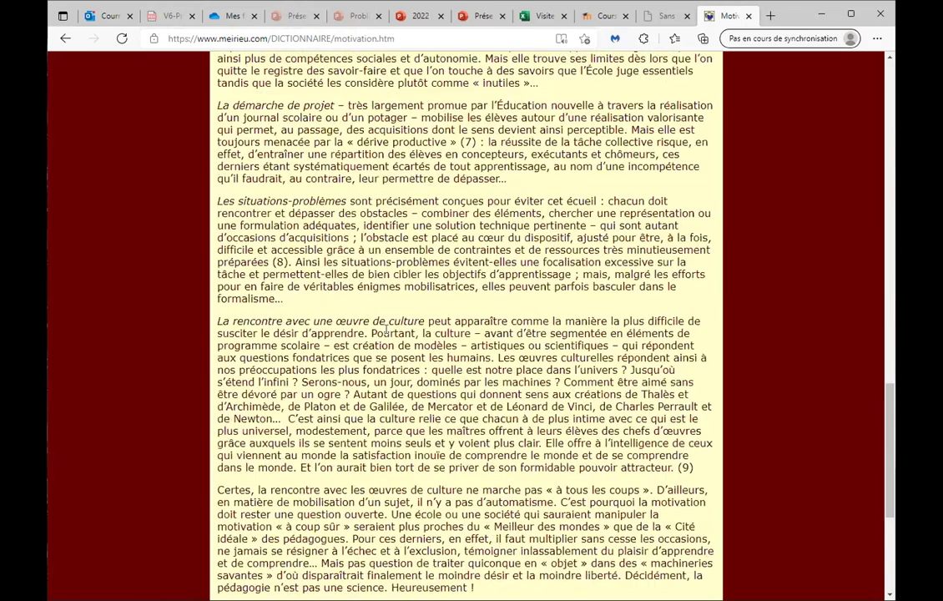
scroll(386, 333, up, 3)
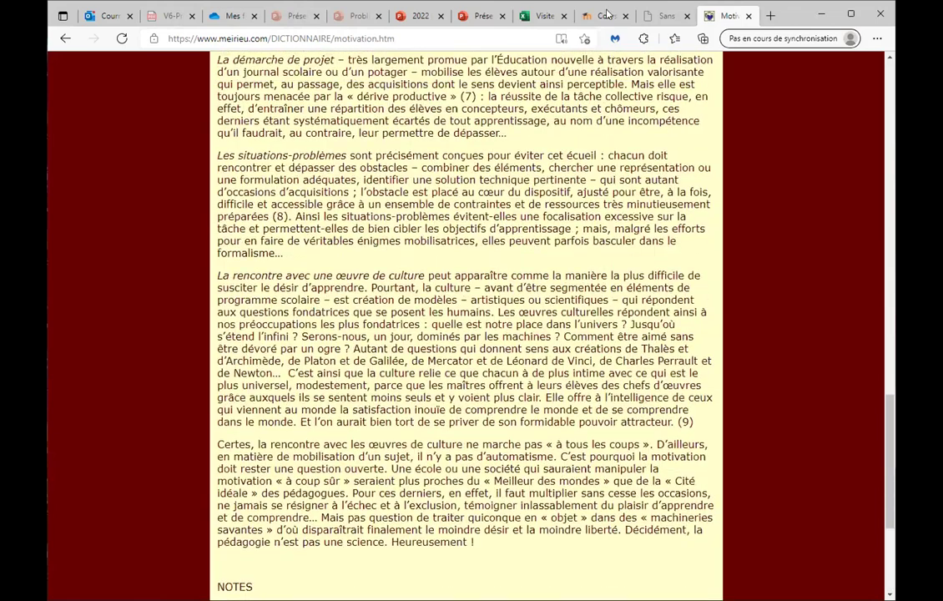
- Switch to the Moodle course page and check the video links in the "2- La motivation" section
click(600, 21)
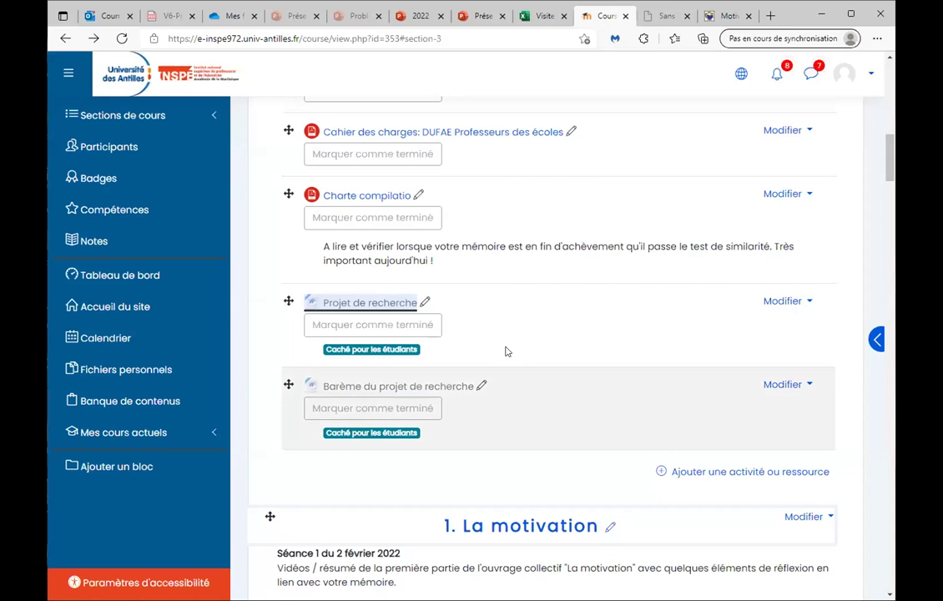
scroll(504, 347, down, 8)
scroll(497, 343, down, 6)
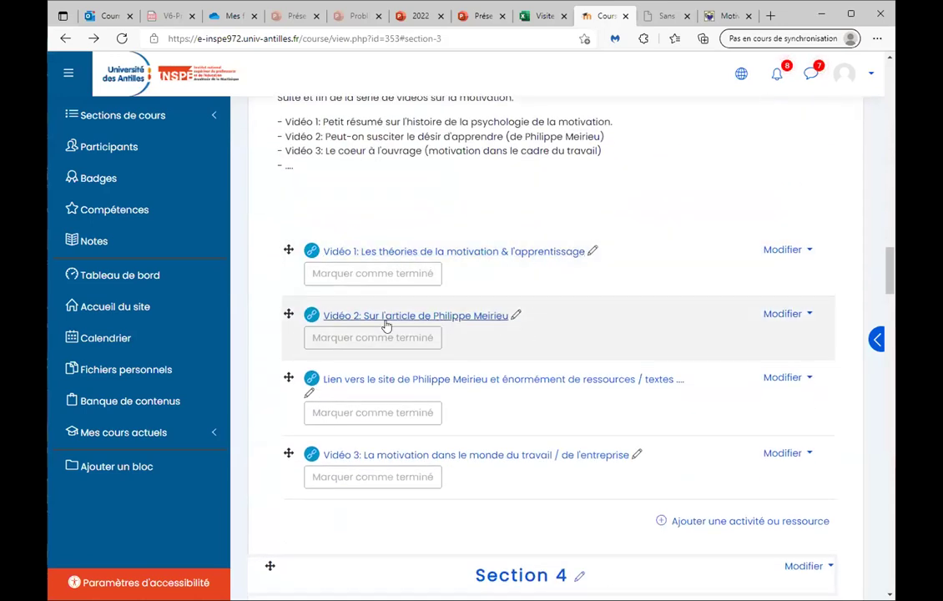
- Return to the Motivation article and copy its web address
click(723, 16)
scroll(334, 311, down, 2)
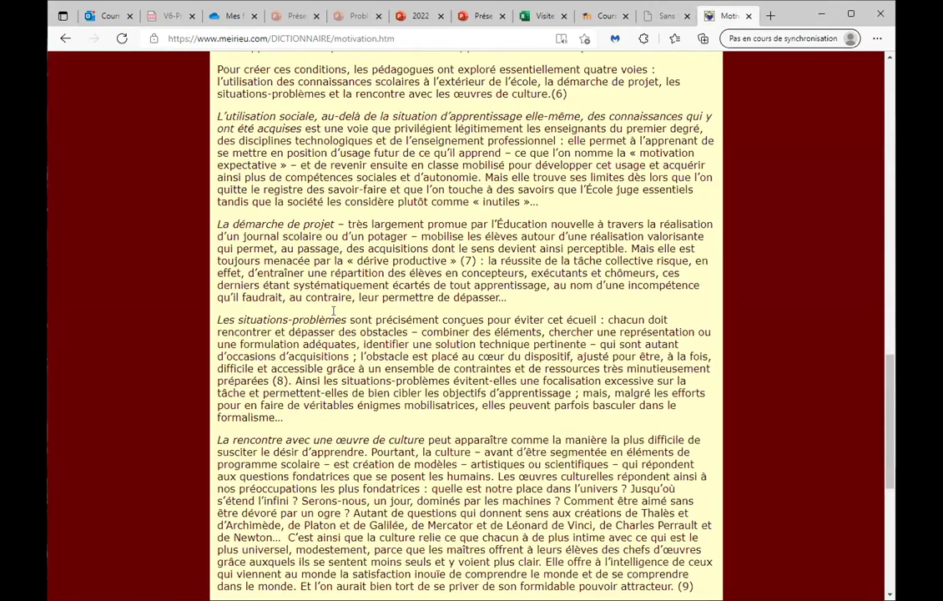
scroll(333, 311, up, 2)
click(414, 36)
key(ctrl+c)
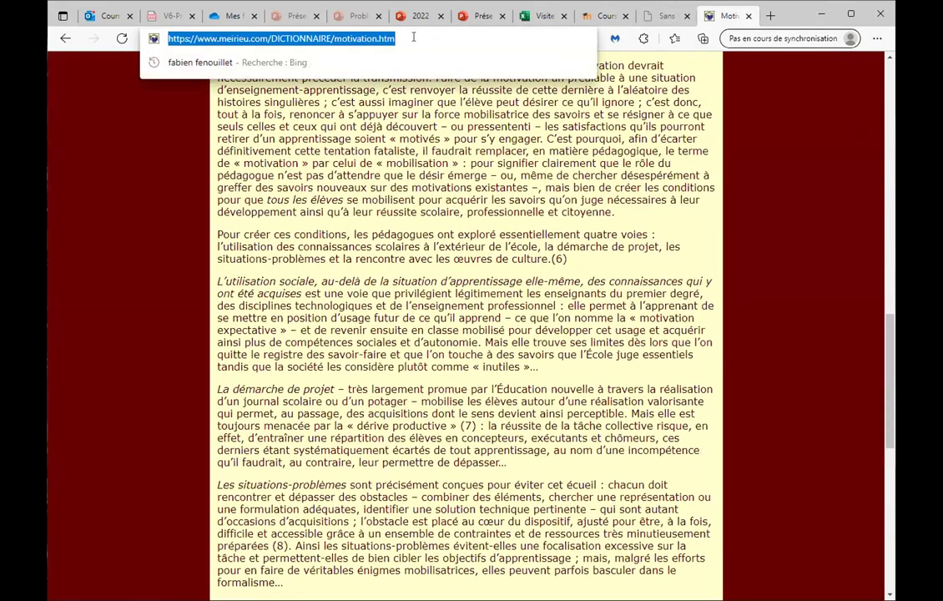
- Add a new URL resource to the "2- La motivation" section of the Moodle course
click(603, 16)
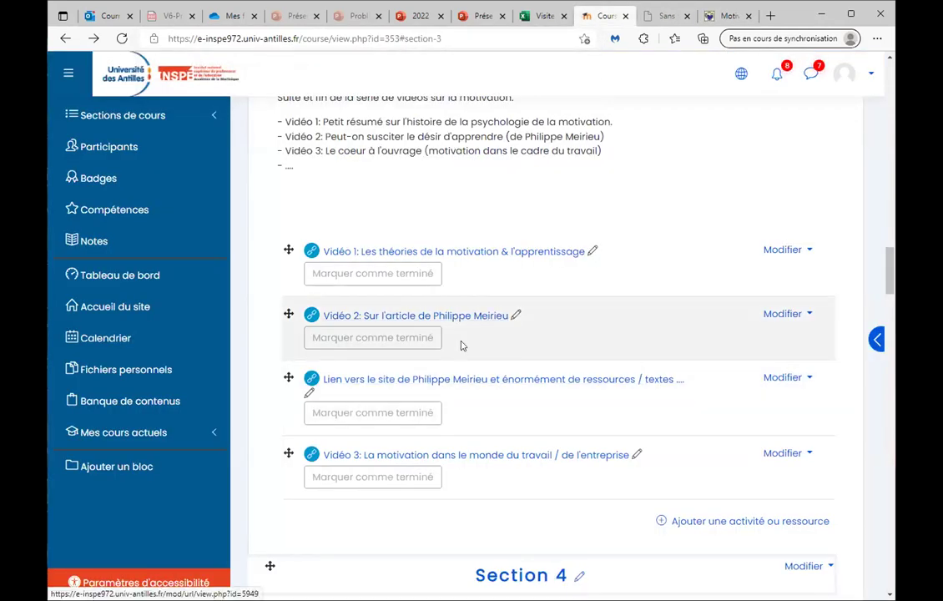
scroll(461, 318, down, 1)
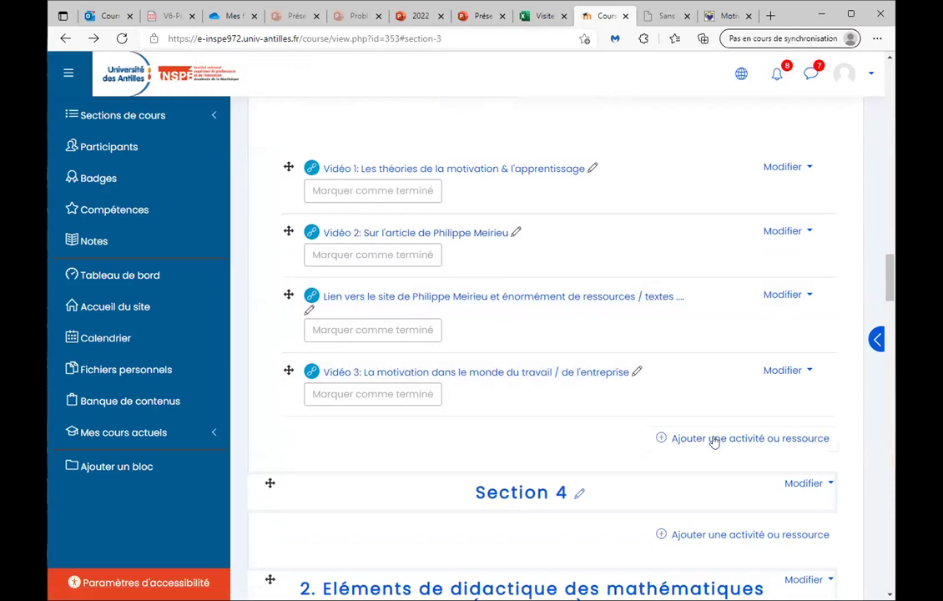
click(712, 438)
click(365, 131)
text(url)
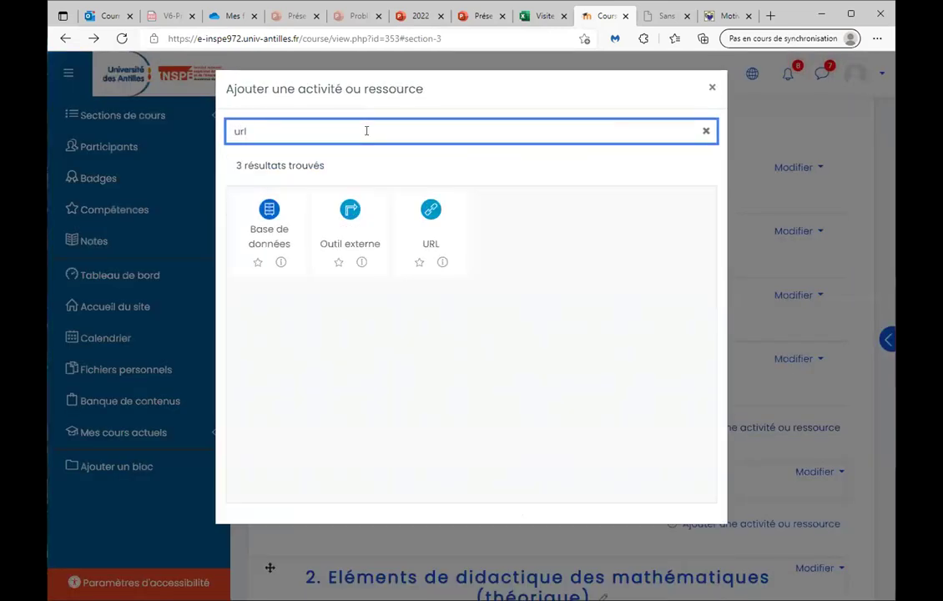
click(430, 210)
- Set the external URL to the copied meirieu.com article address, name it "Lien vers l'article de Philippe Meirieu", and save it to the course
click(452, 347)
key(ctrl+v)
click(467, 307)
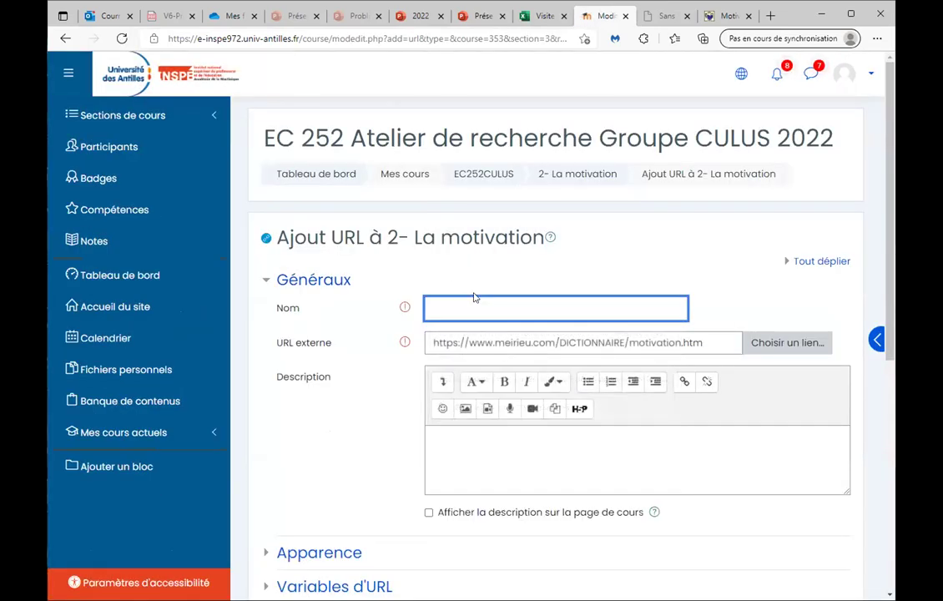
text(Lien vers l'article de Philippe Meirieu)
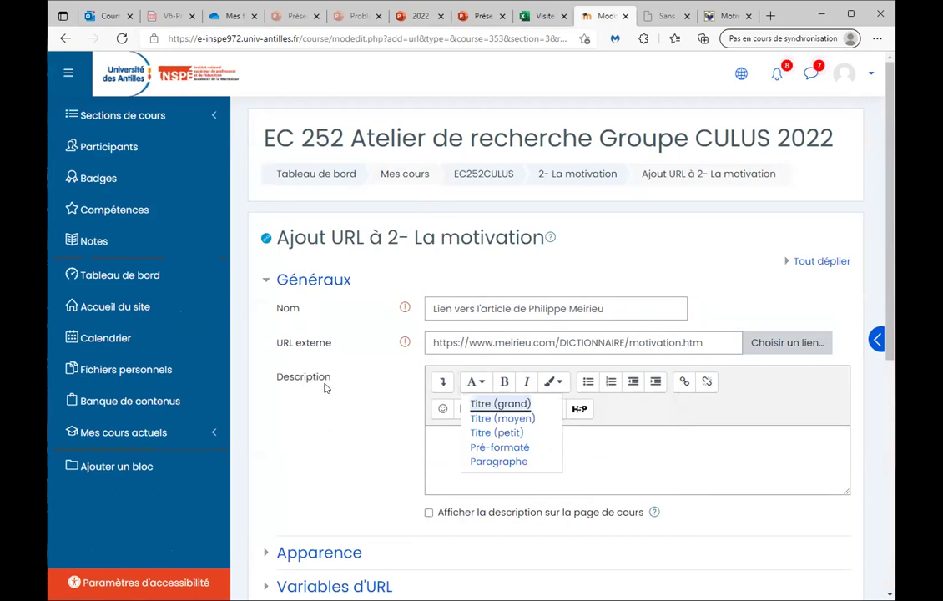
scroll(326, 386, down, 10)
key(Return)
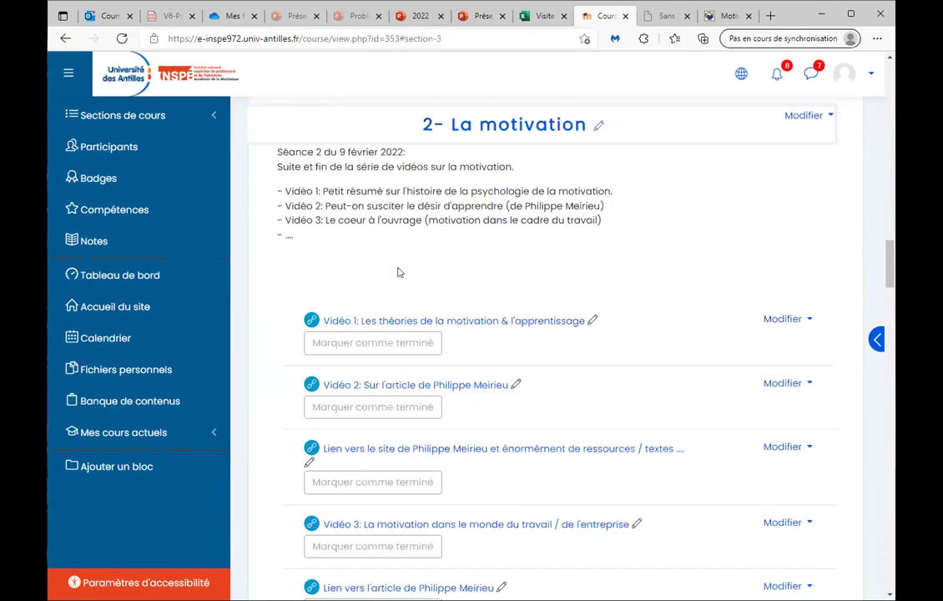
- Move the "Lien vers l'article de Philippe Meirieu" item directly above "Vidéo 3" in the section
scroll(328, 308, down, 2)
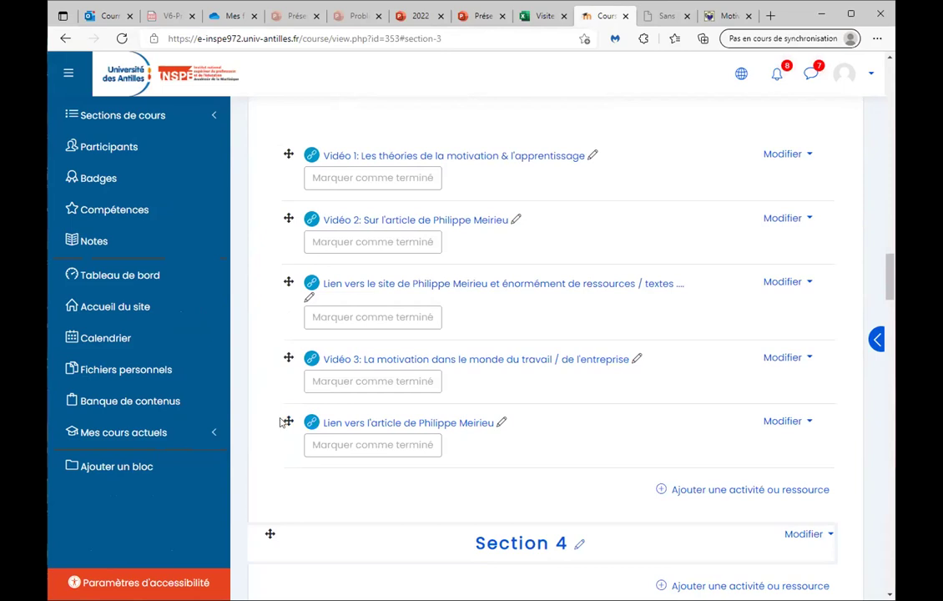
drag(288, 419, 288, 270)
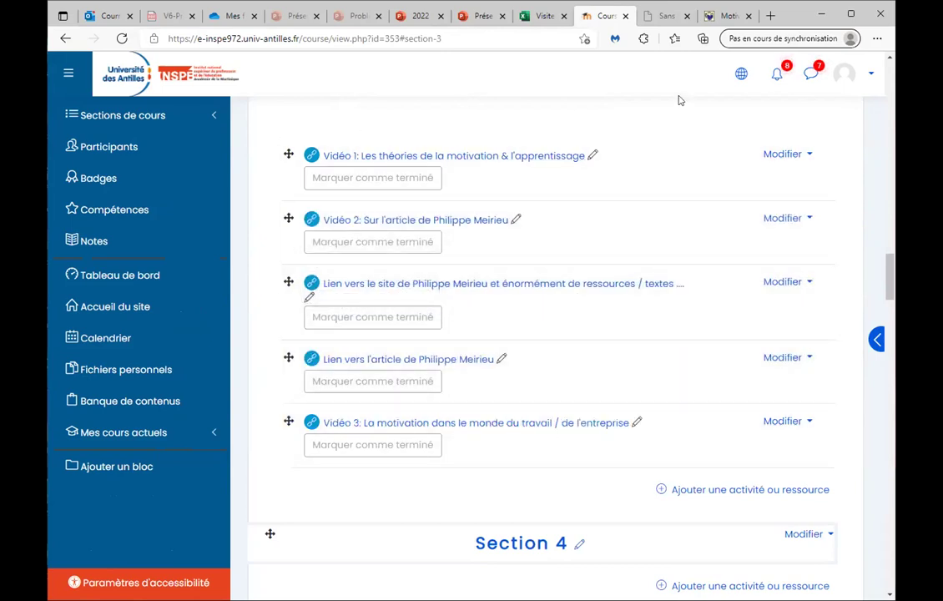
- Leave the Motivation article, search the web for "google scholar" and open the Google Scholar site
click(725, 16)
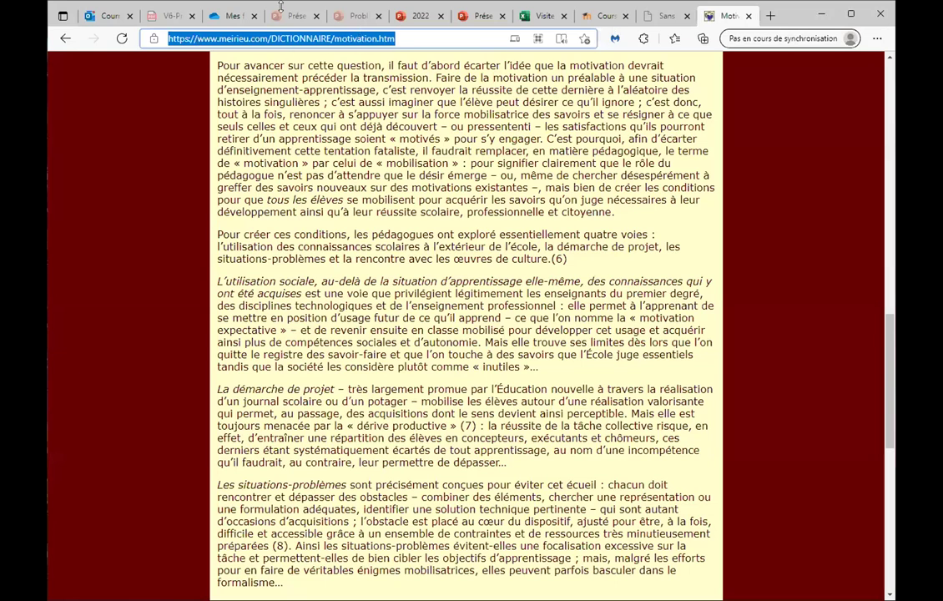
click(64, 39)
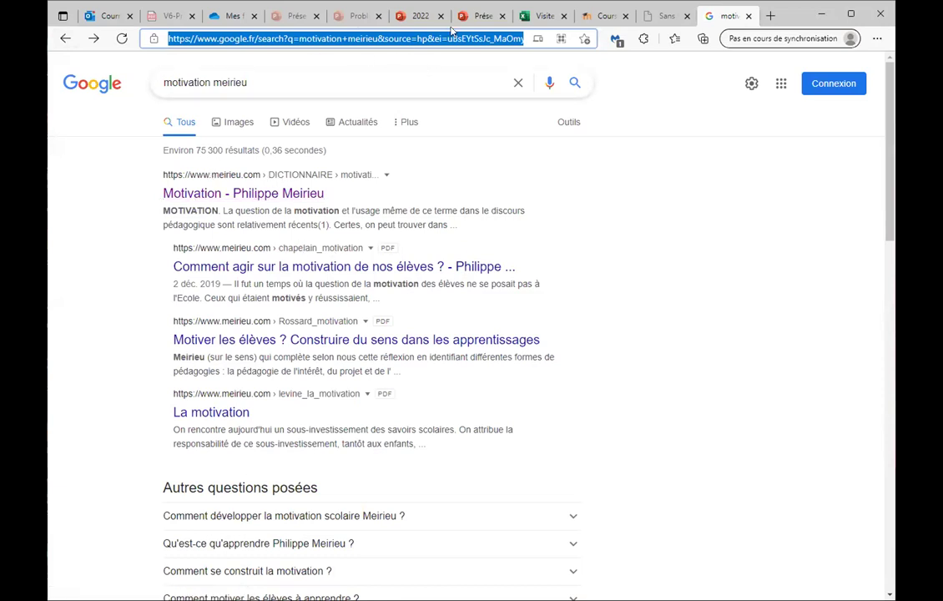
text(g)
key(BackSpace)
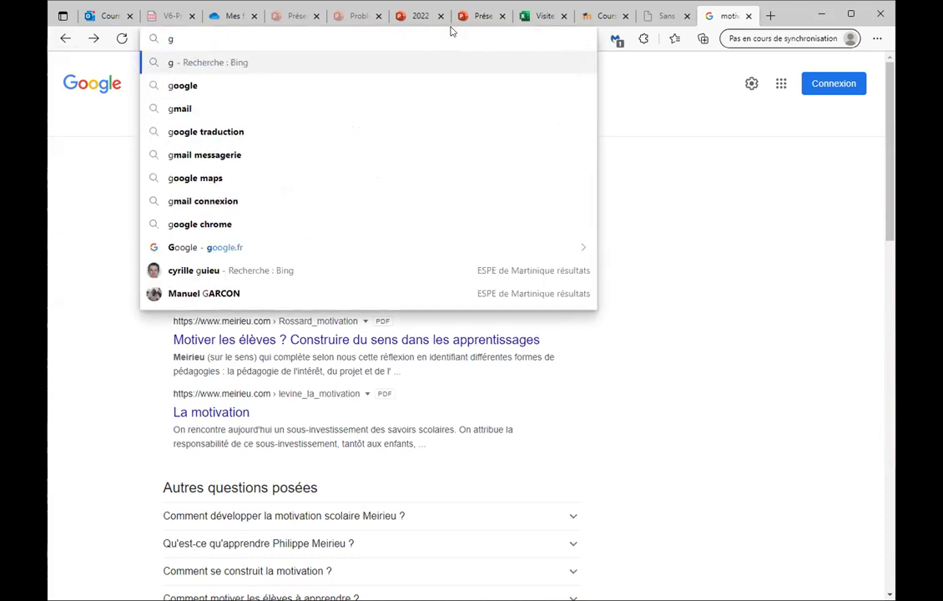
text(oogle scj)
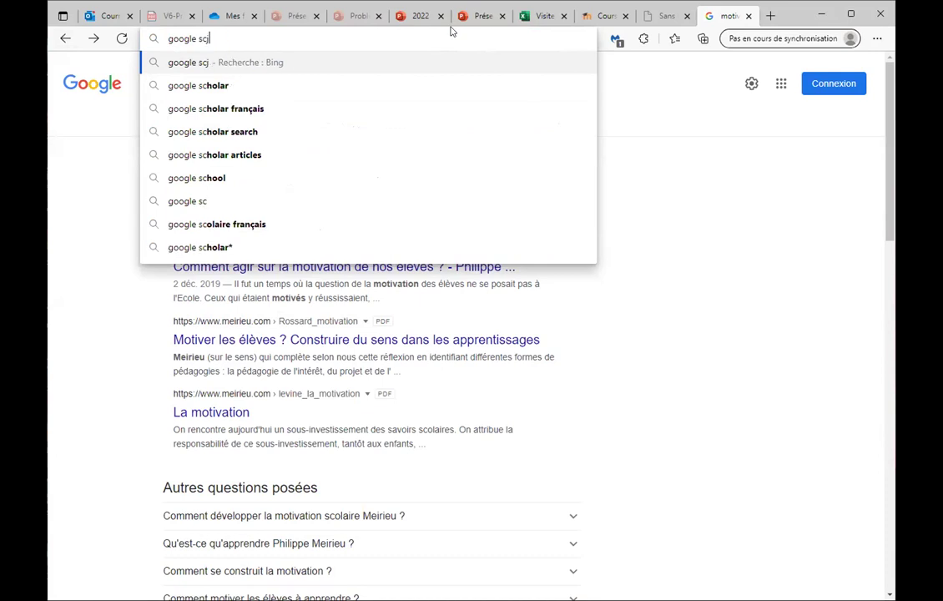
key(BackSpace)
key(Down)
key(Return)
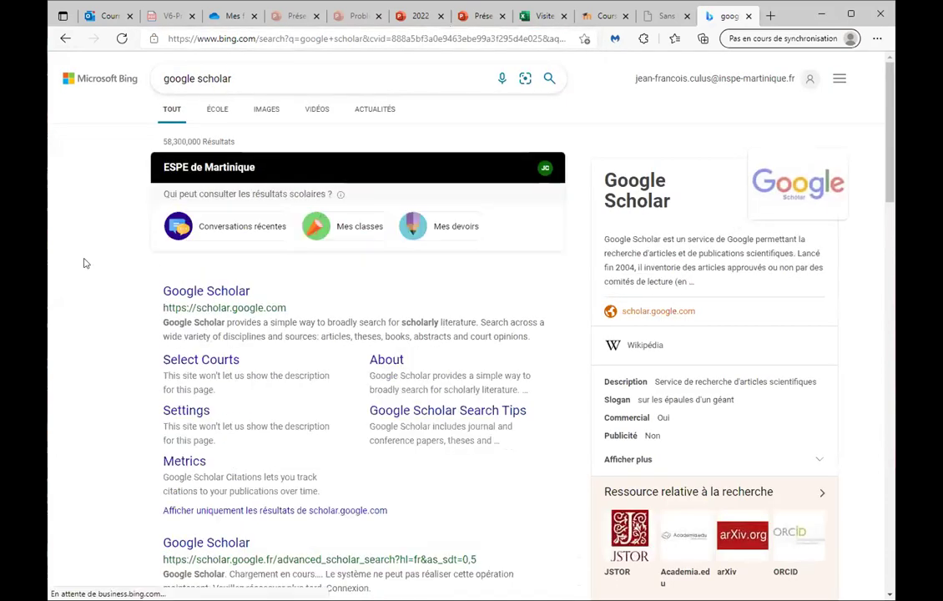
scroll(87, 263, down, 2)
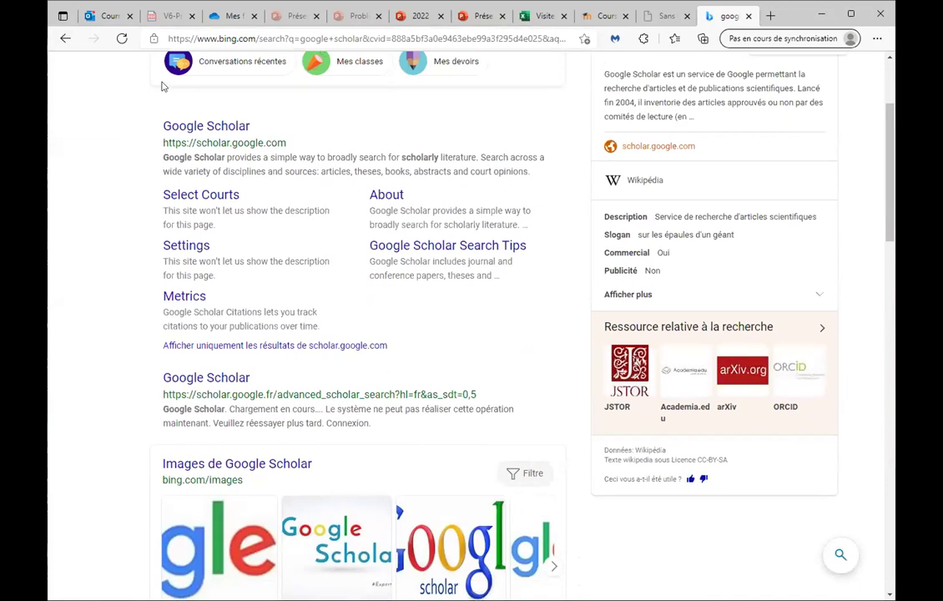
click(177, 127)
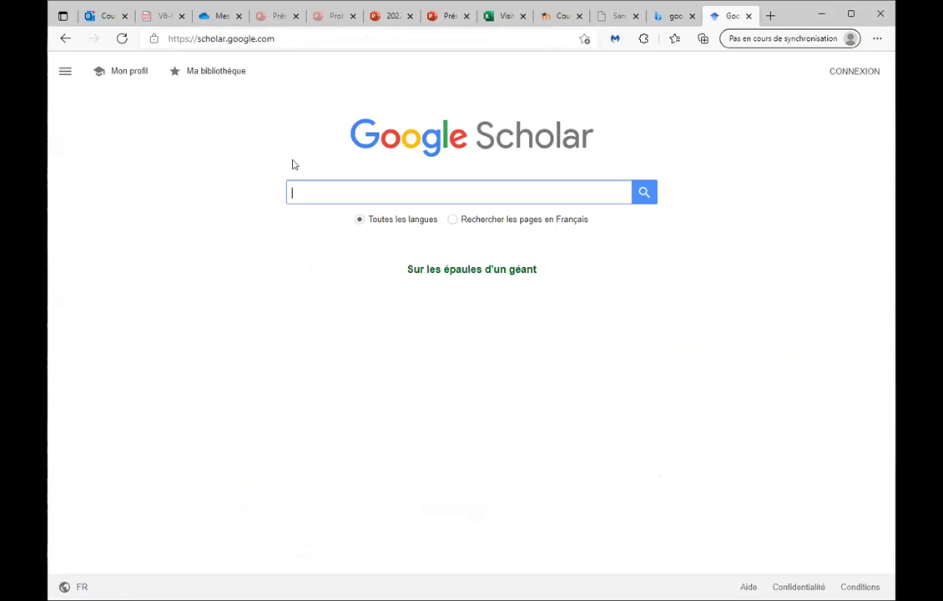
- Search Google Scholar for "motivation enseignement" and look through the first page of results and their sources
text(motiva)
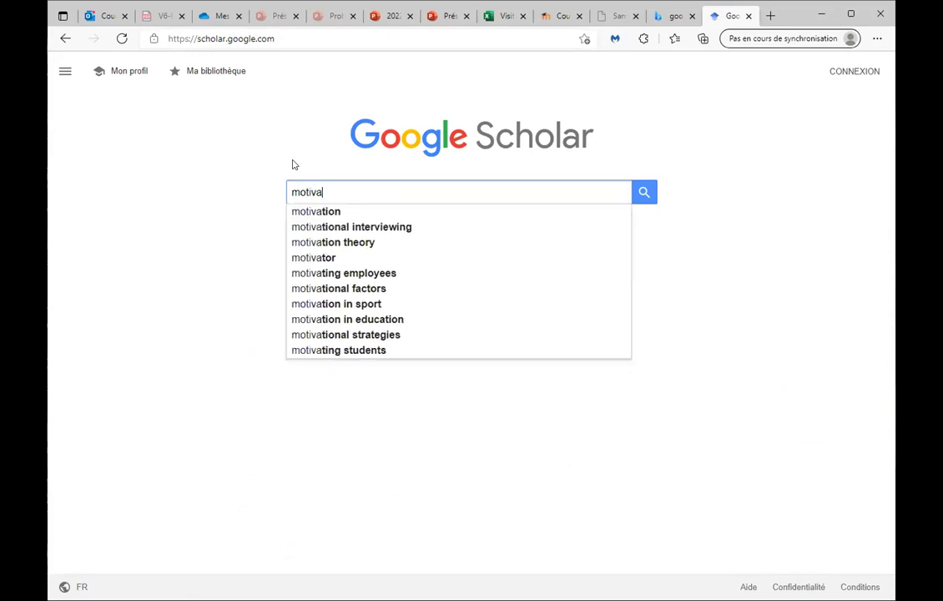
text(tion enseignement)
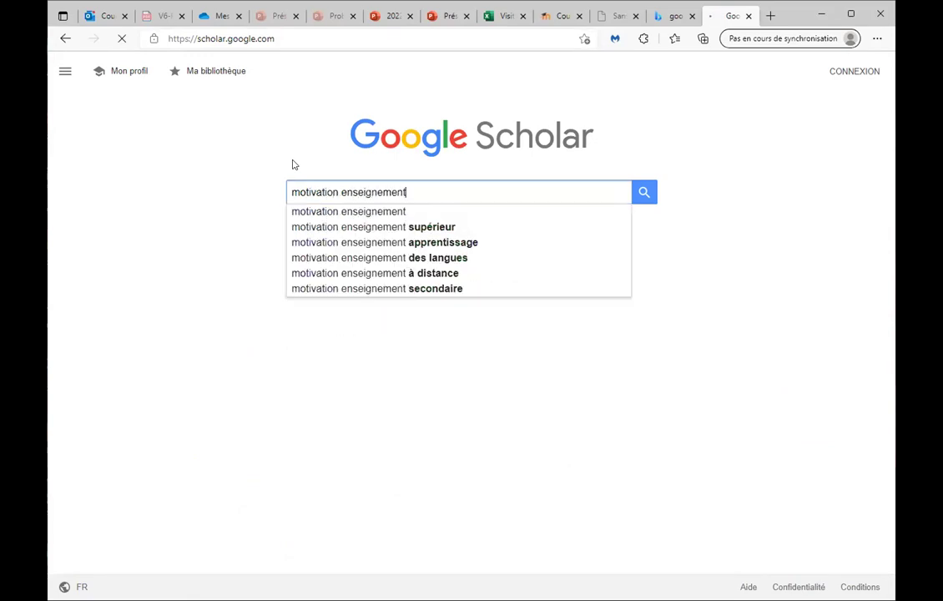
key(Return)
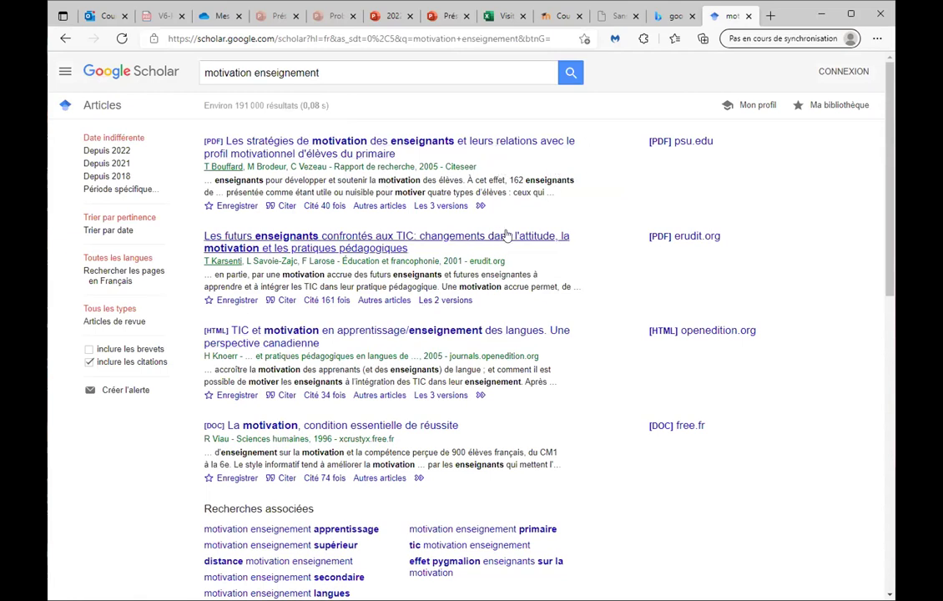
drag(446, 166, 478, 166)
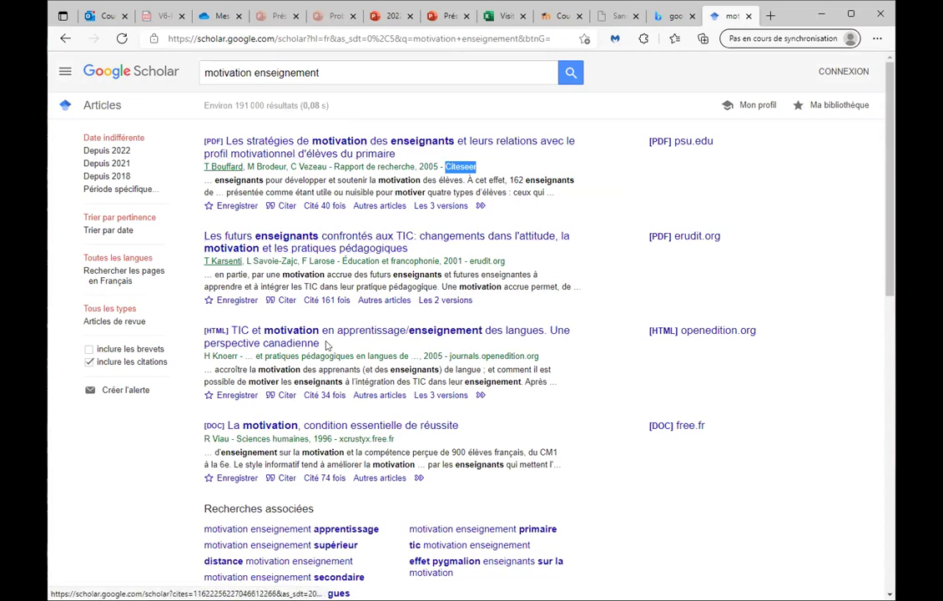
scroll(325, 344, down, 5)
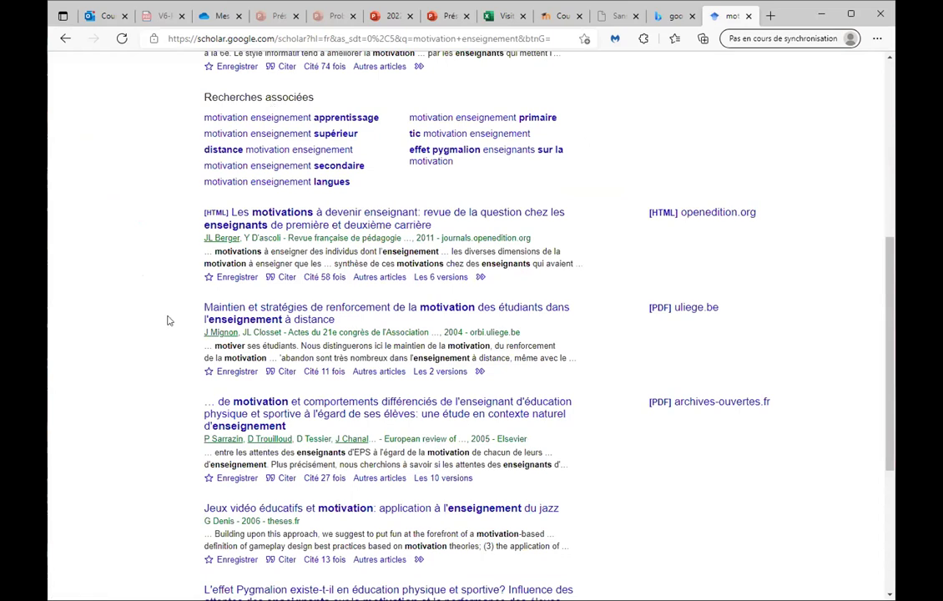
scroll(172, 317, down, 3)
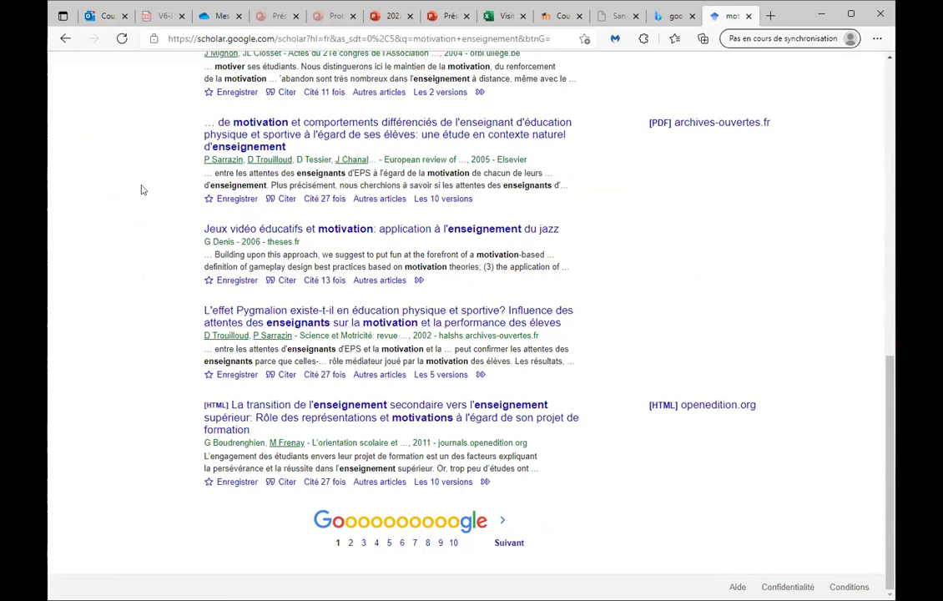
scroll(165, 217, up, 10)
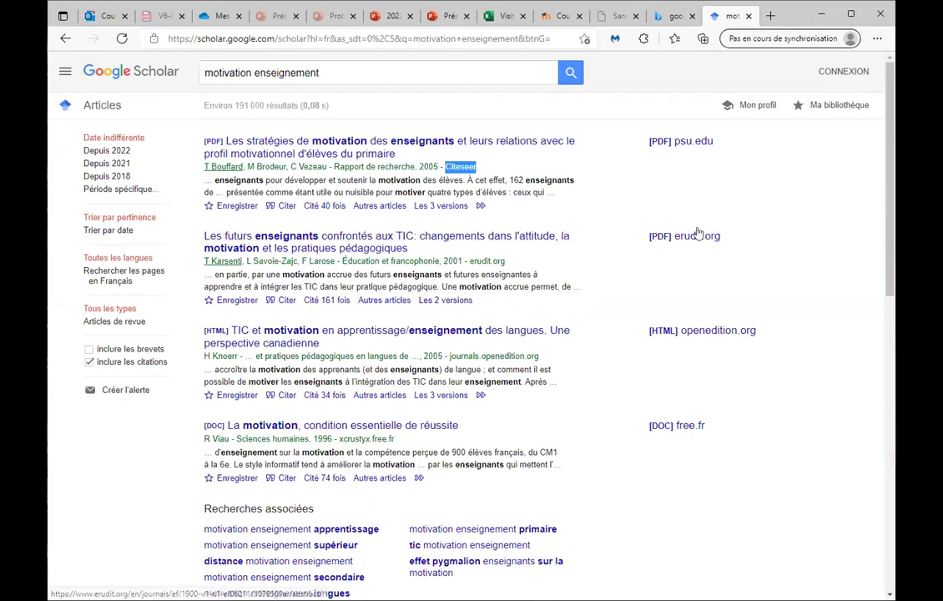
- Open the result "Les futurs enseignants confrontés aux TIC" in a new tab and open its full text on erudit.org
right_click(432, 237)
click(472, 247)
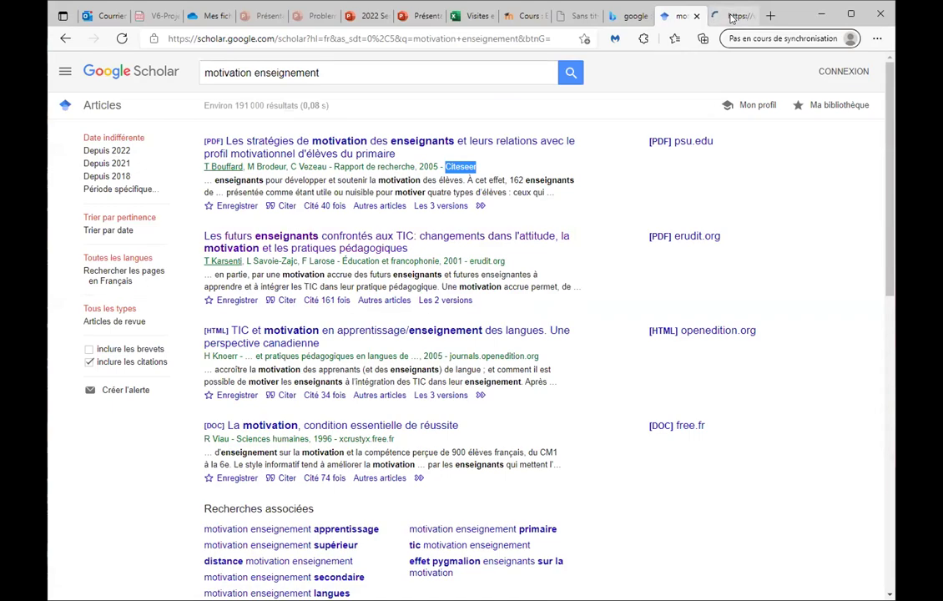
click(733, 17)
scroll(594, 262, down, 1)
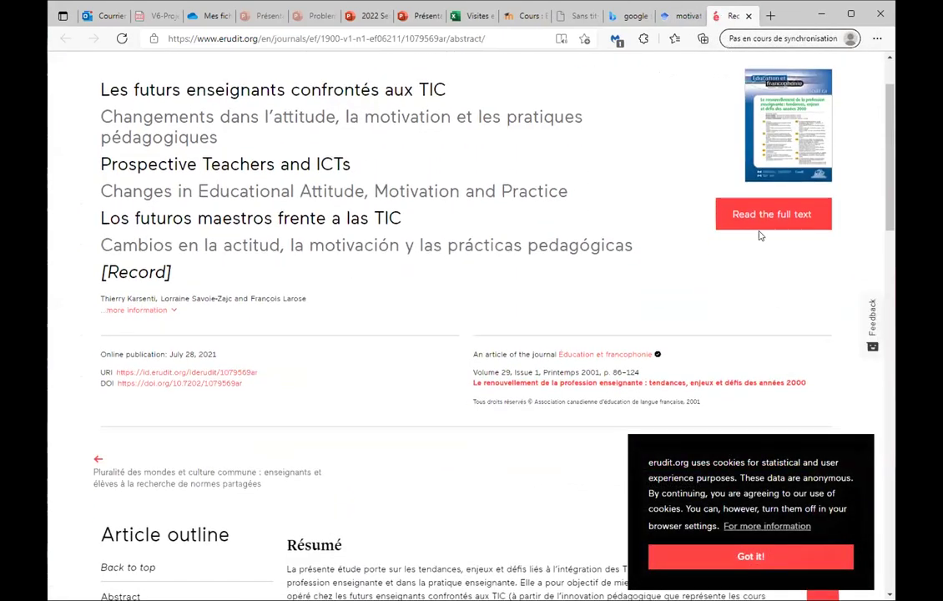
click(762, 217)
- Skim the article's abstracts and the embedded PDF of its full text
scroll(334, 250, down, 5)
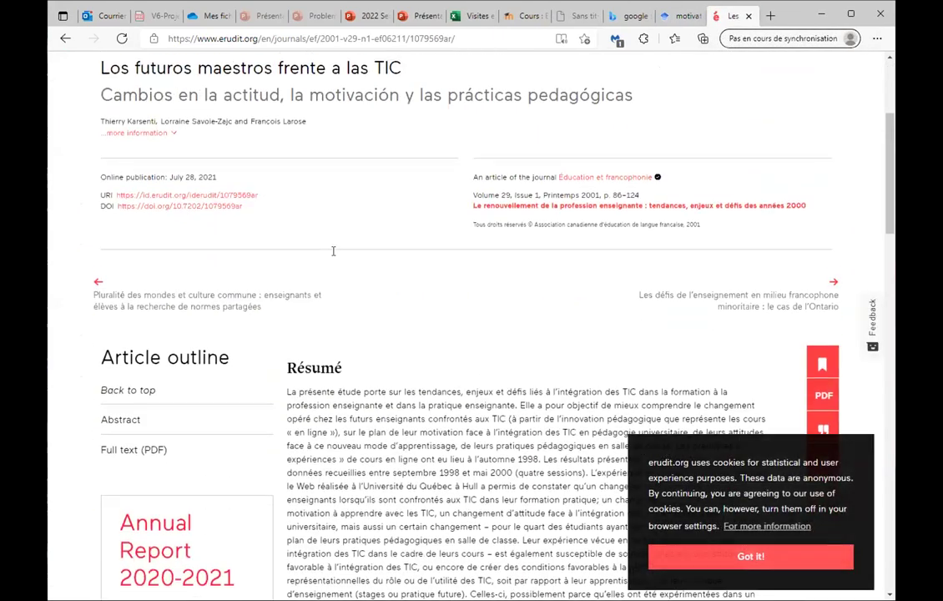
scroll(380, 266, down, 9)
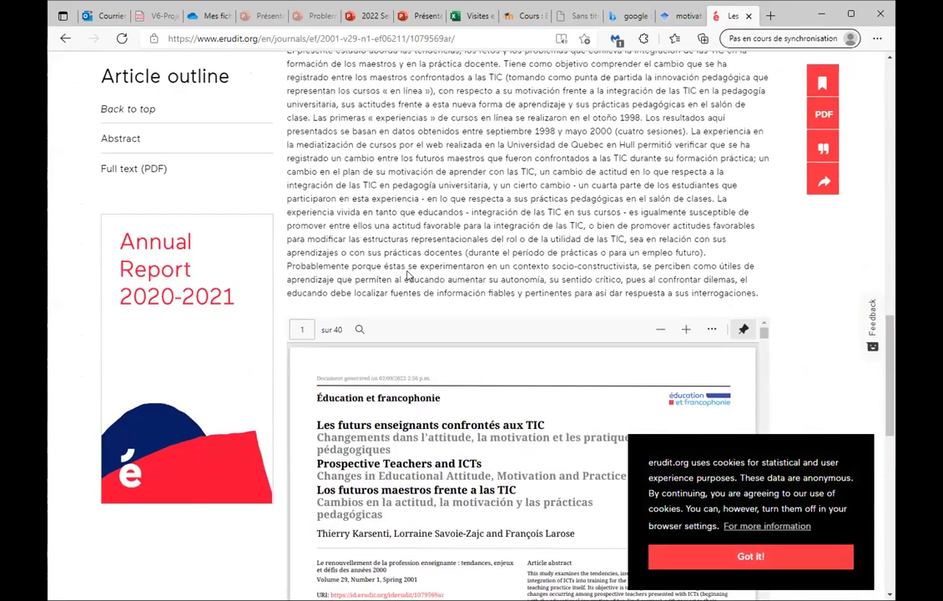
scroll(846, 244, down, 3)
scroll(627, 221, down, 10)
scroll(627, 221, down, 15)
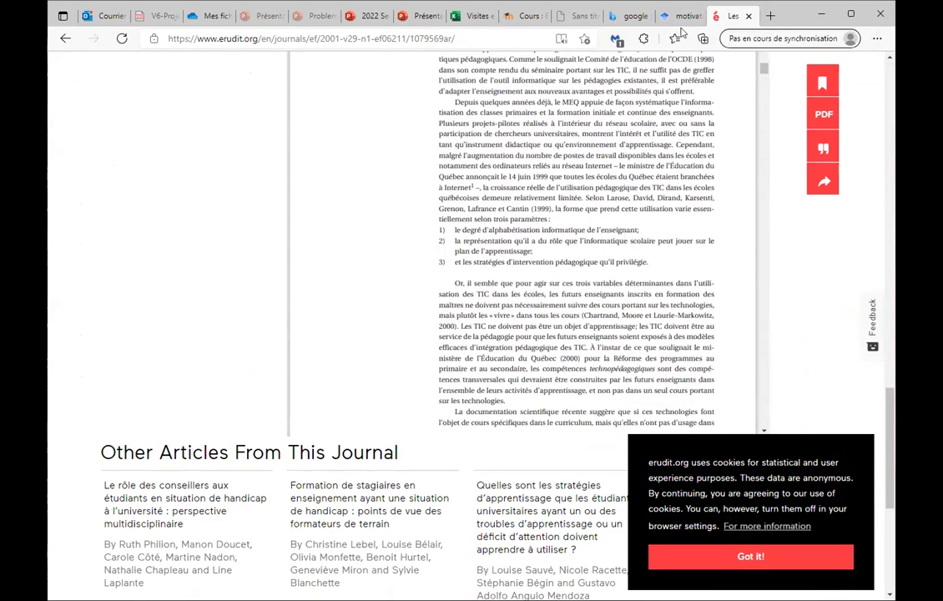
- Return to the Google Scholar results and open the Elsevier article on teachers' motivation expectations in physical education
click(681, 17)
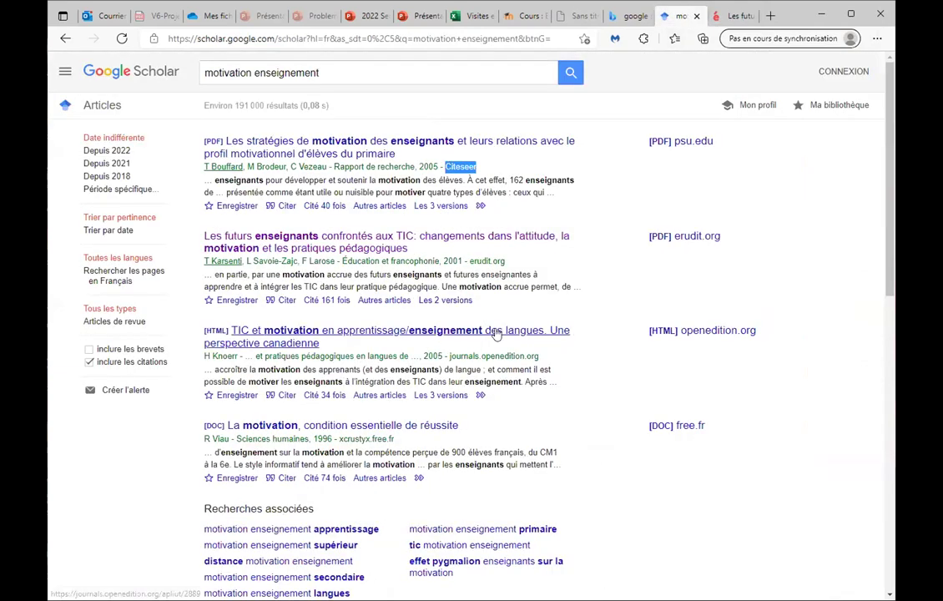
scroll(493, 338, down, 2)
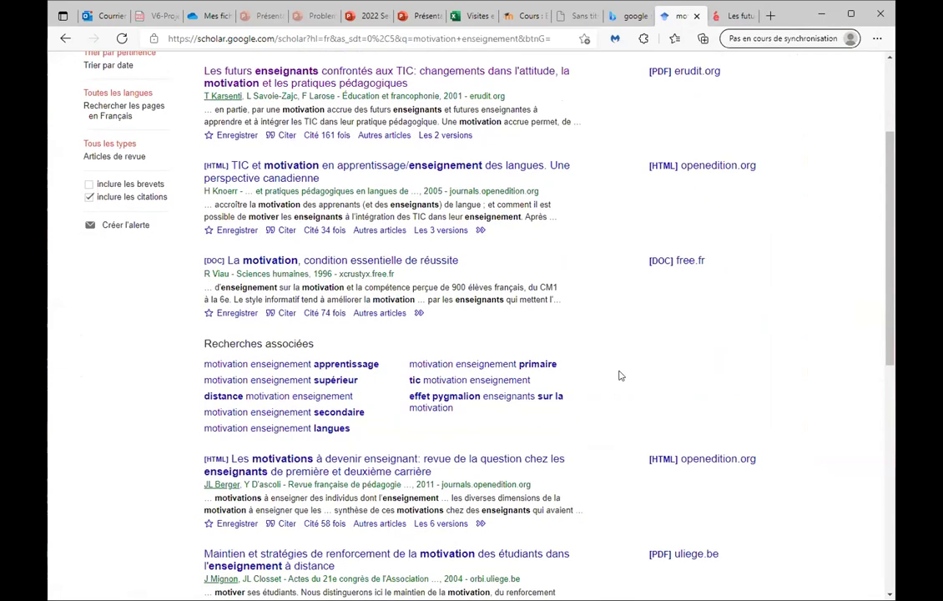
scroll(621, 376, down, 2)
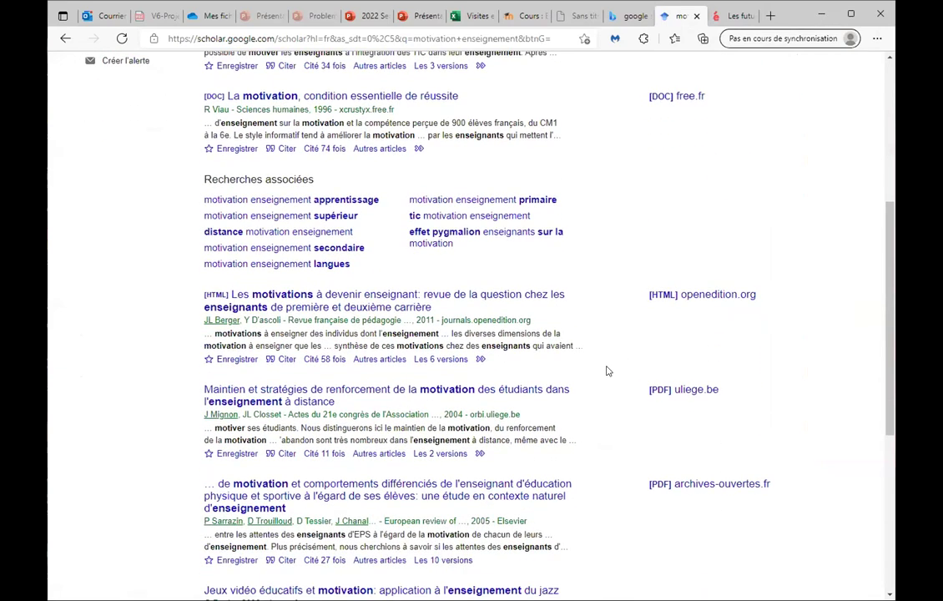
scroll(607, 371, down, 1)
scroll(584, 360, down, 2)
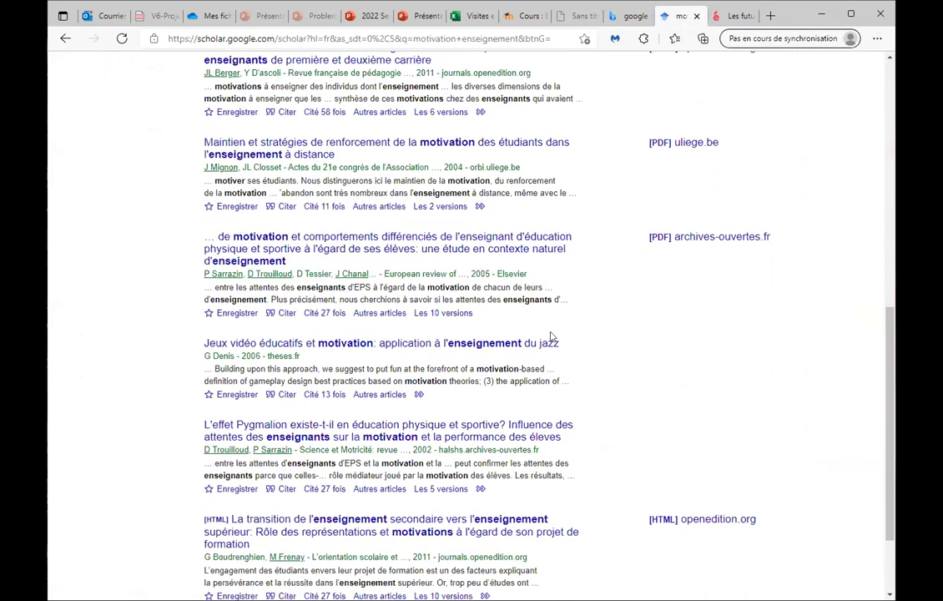
click(491, 248)
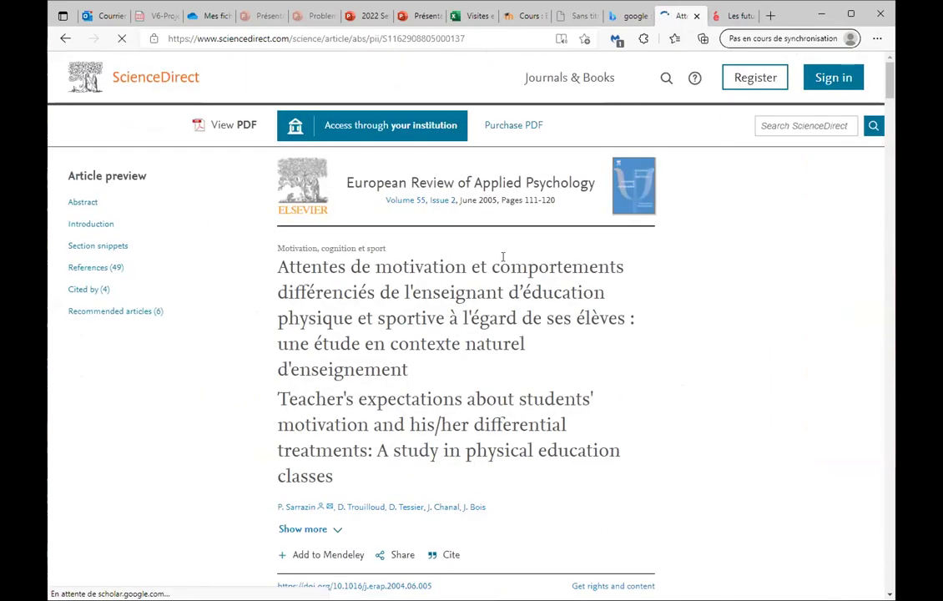
- Skim the article preview on ScienceDirect, check its institutional access and PDF purchase options, and close the purchase options
scroll(501, 261, down, 2)
scroll(504, 262, down, 7)
scroll(230, 119, up, 2)
scroll(229, 118, up, 3)
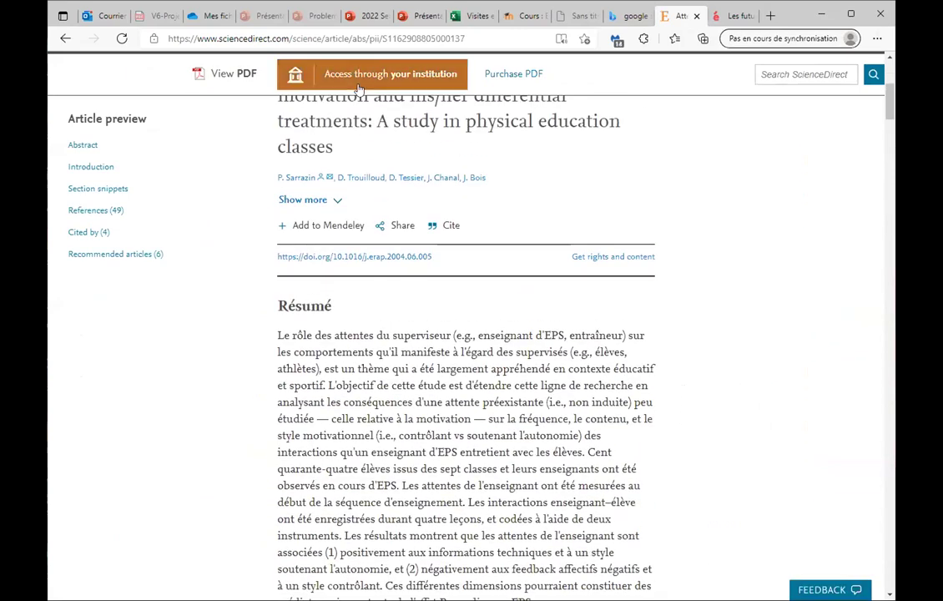
click(331, 81)
click(334, 81)
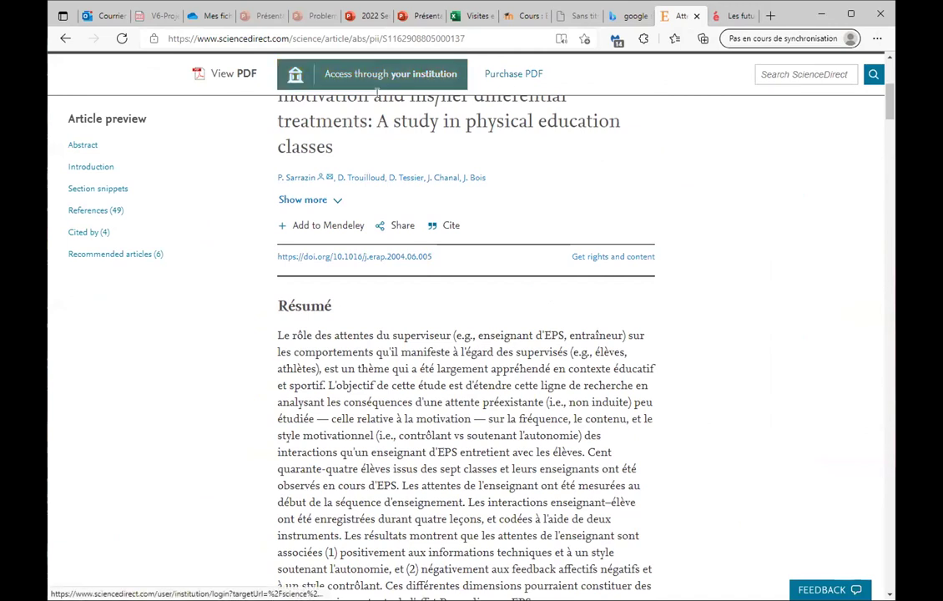
click(511, 76)
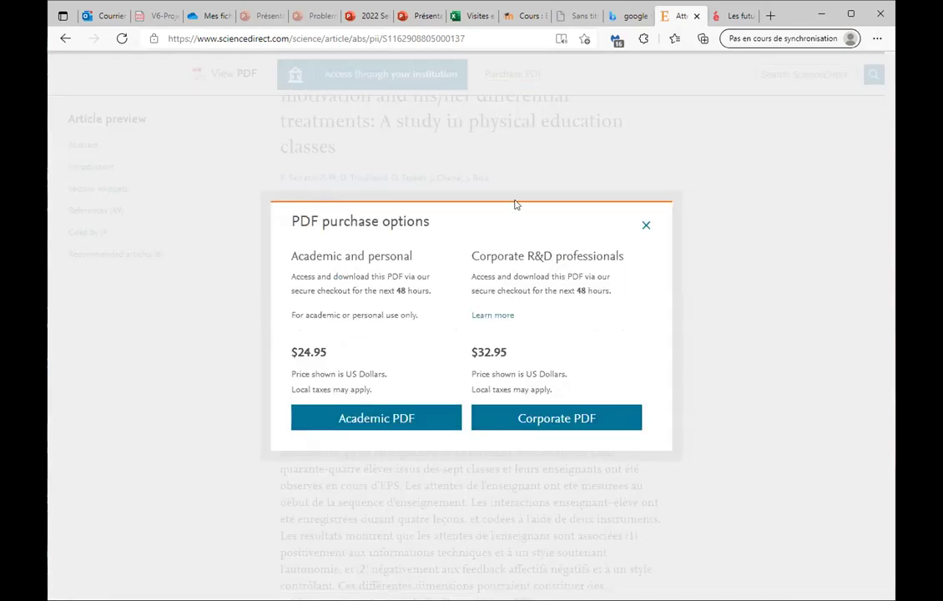
click(646, 227)
- Examine the article's bibliographic details: French and English titles, authors, journal, volume and issue
scroll(455, 336, up, 2)
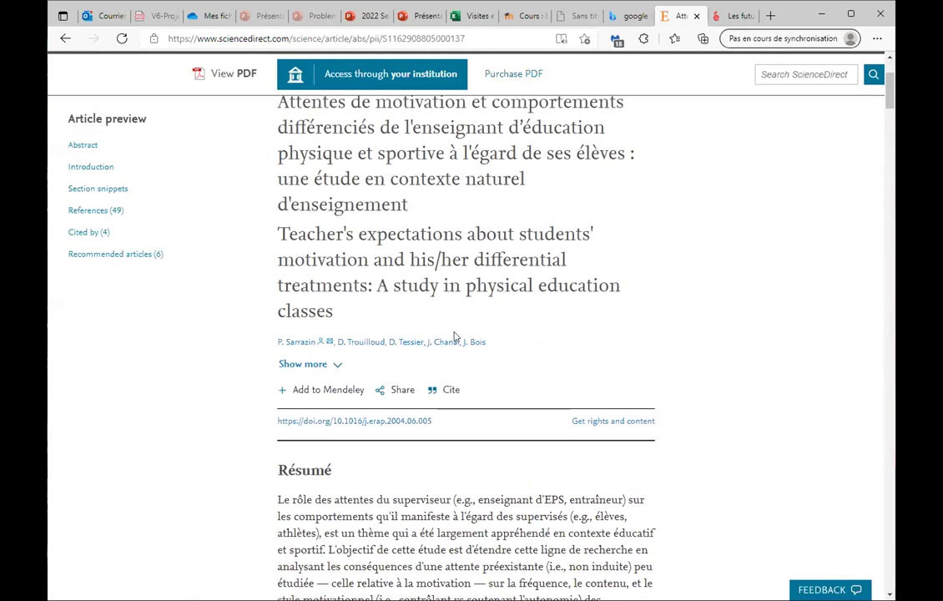
scroll(280, 131, up, 2)
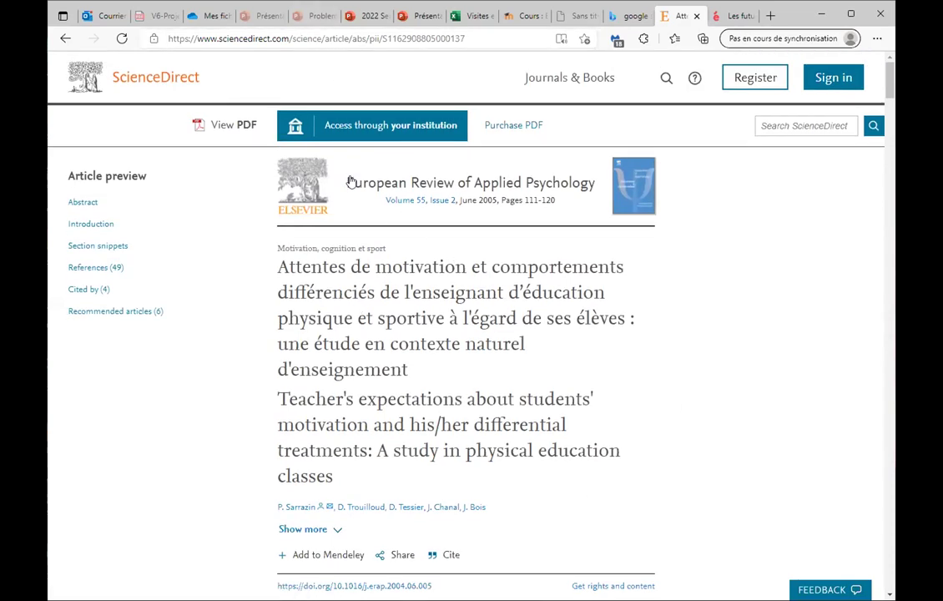
scroll(306, 266, down, 2)
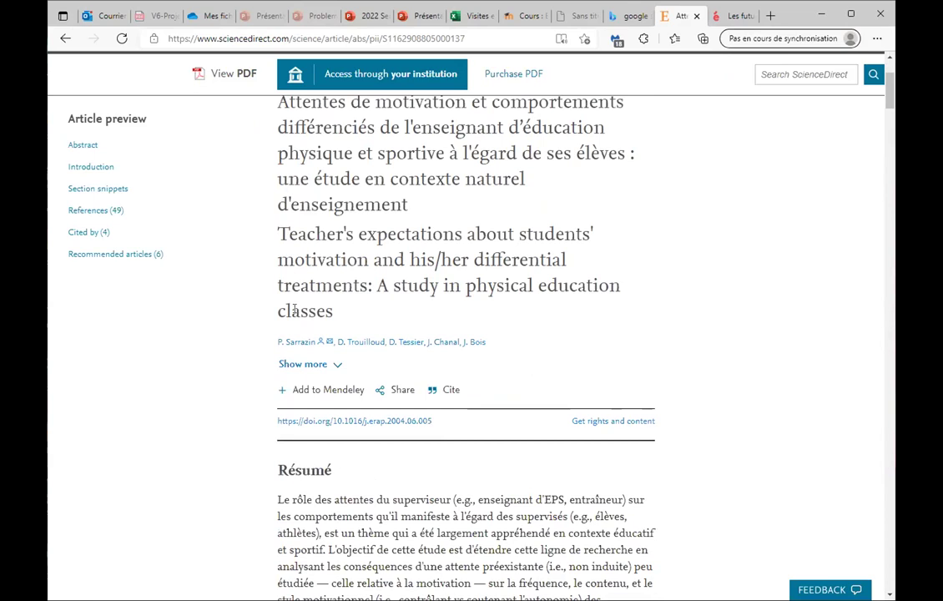
scroll(298, 278, up, 1)
drag(276, 184, 690, 377)
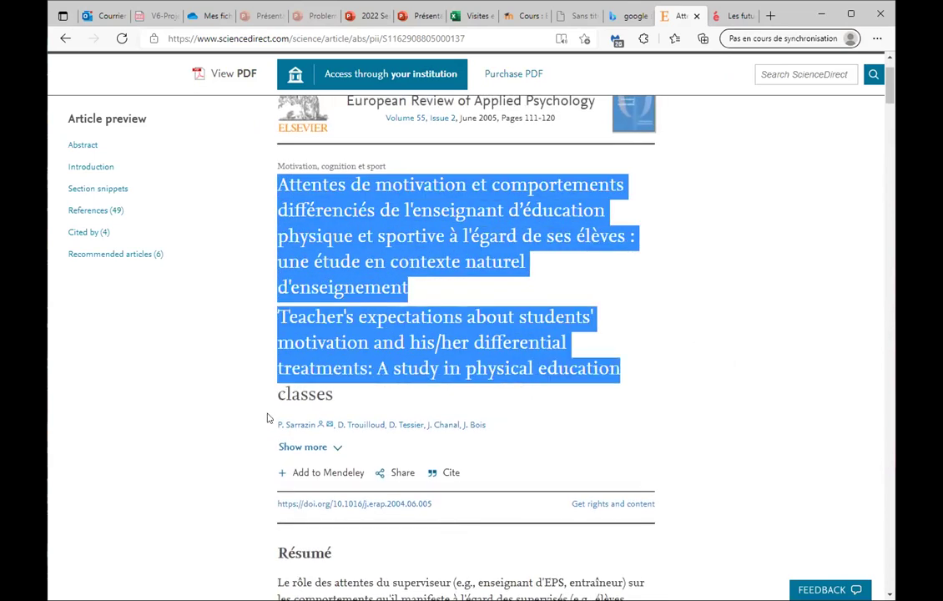
drag(277, 424, 598, 468)
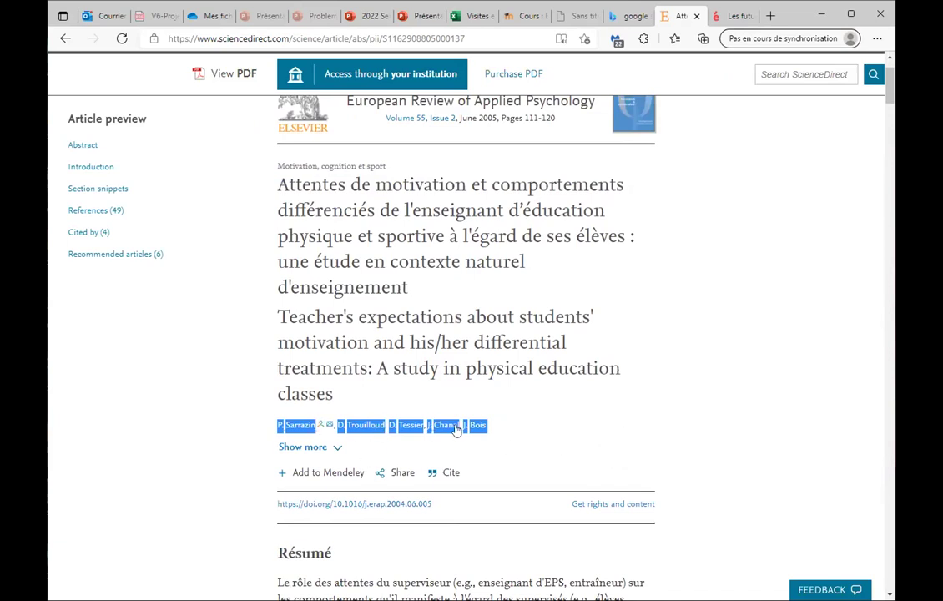
scroll(272, 182, up, 1)
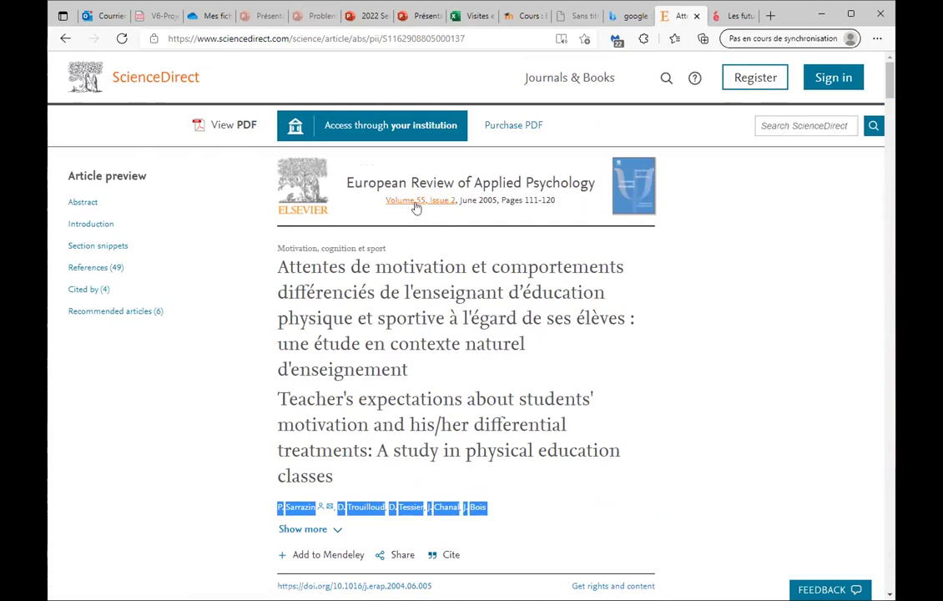
- Search the web for "université des antilles" in a new tab and open the university's website
click(733, 18)
click(769, 16)
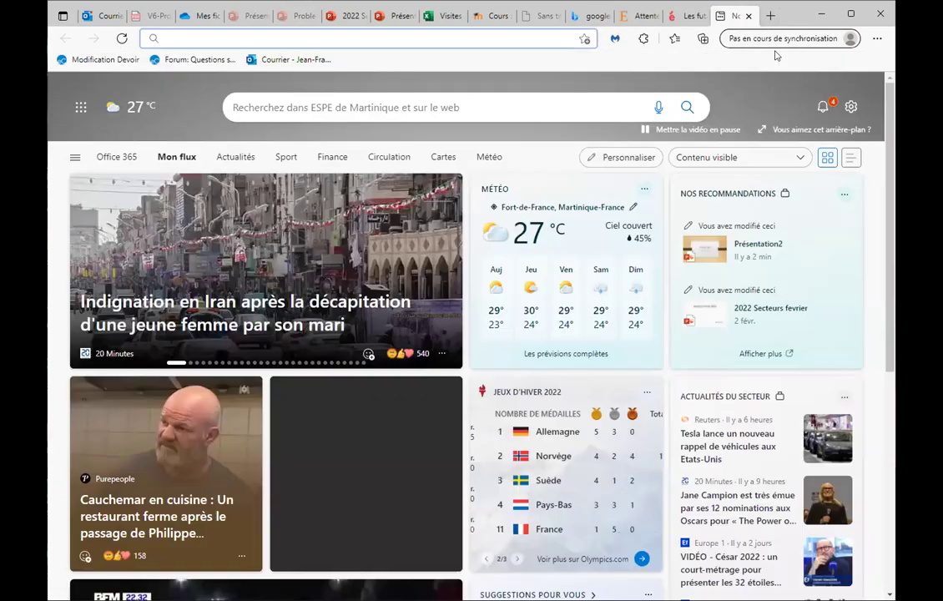
text(un)
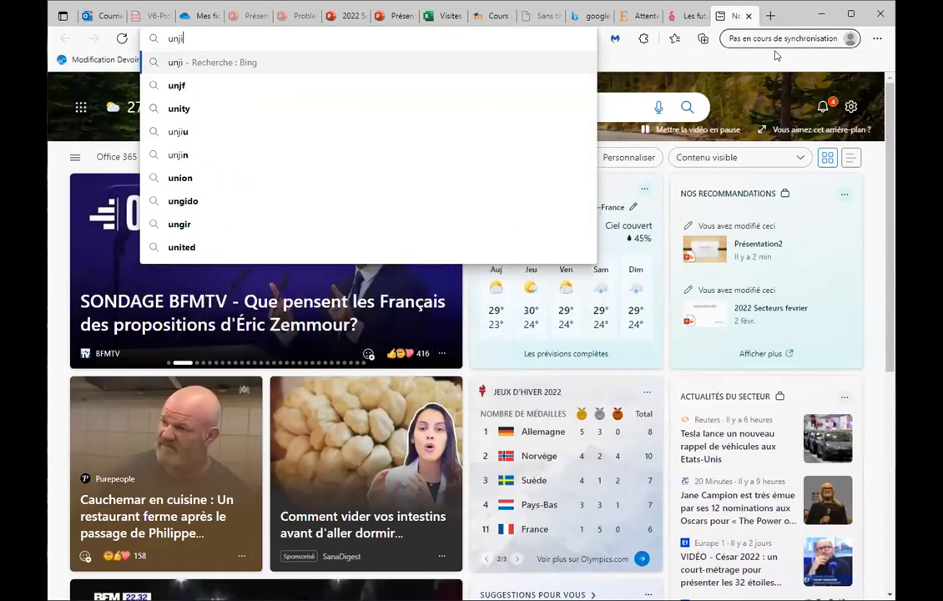
text(iversi)
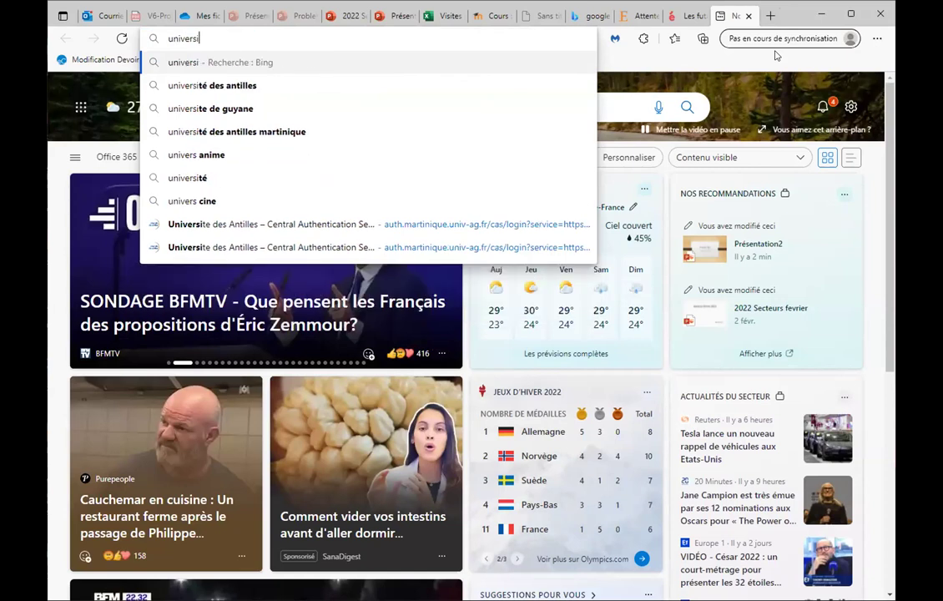
text(té des)
key(Return)
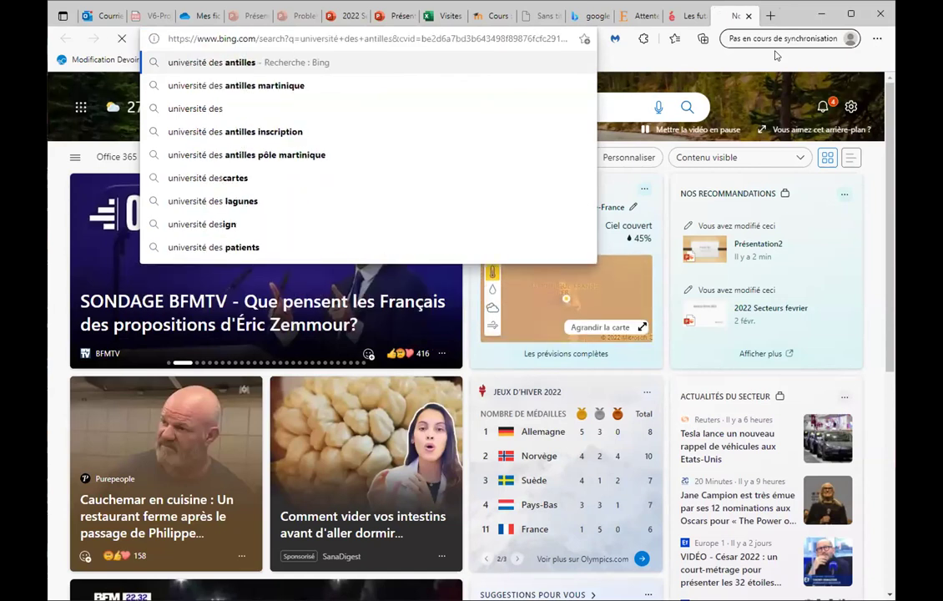
click(239, 170)
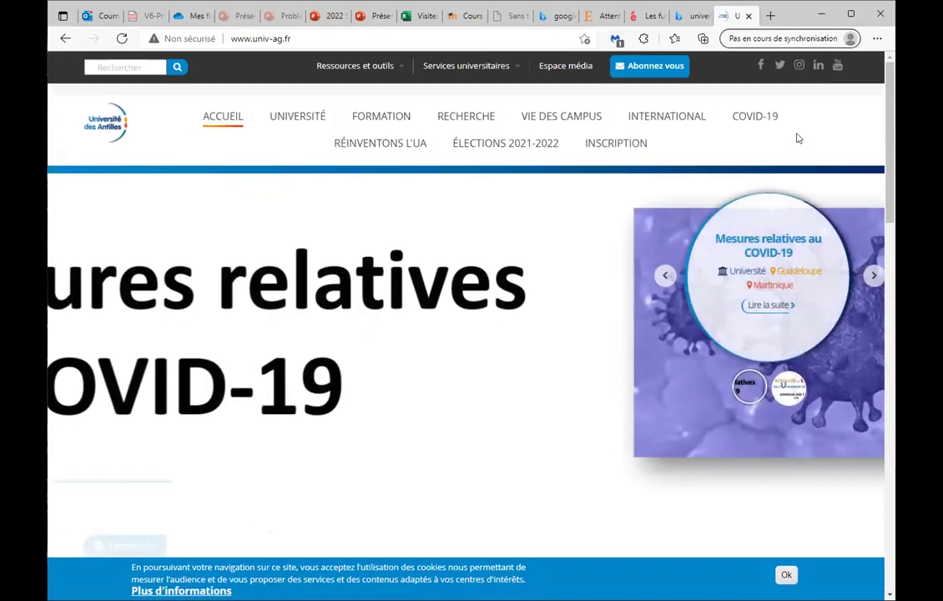
- Enlarge the browser window and open the Bibliothèques page among the university services
double_click(893, 87)
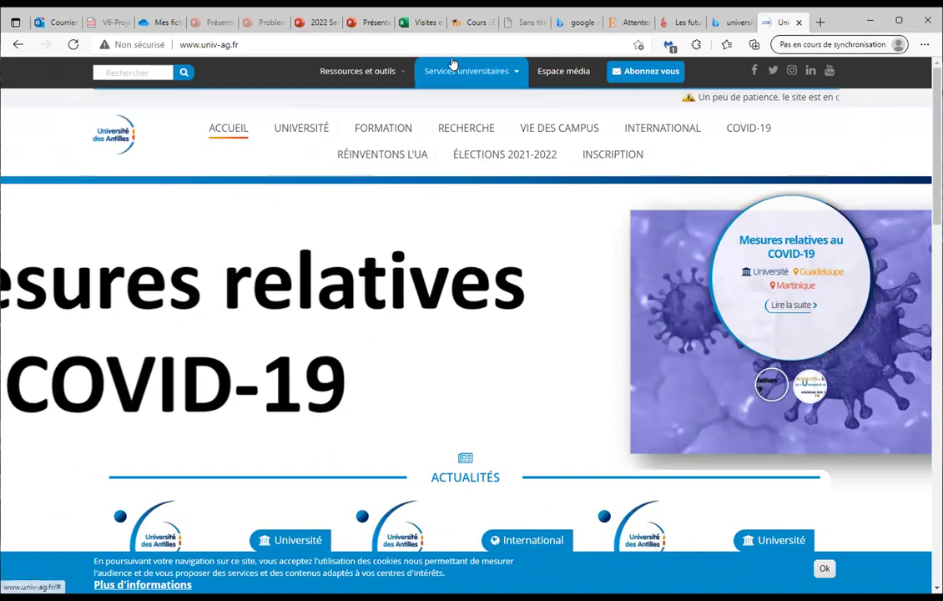
mouse_move(452, 65)
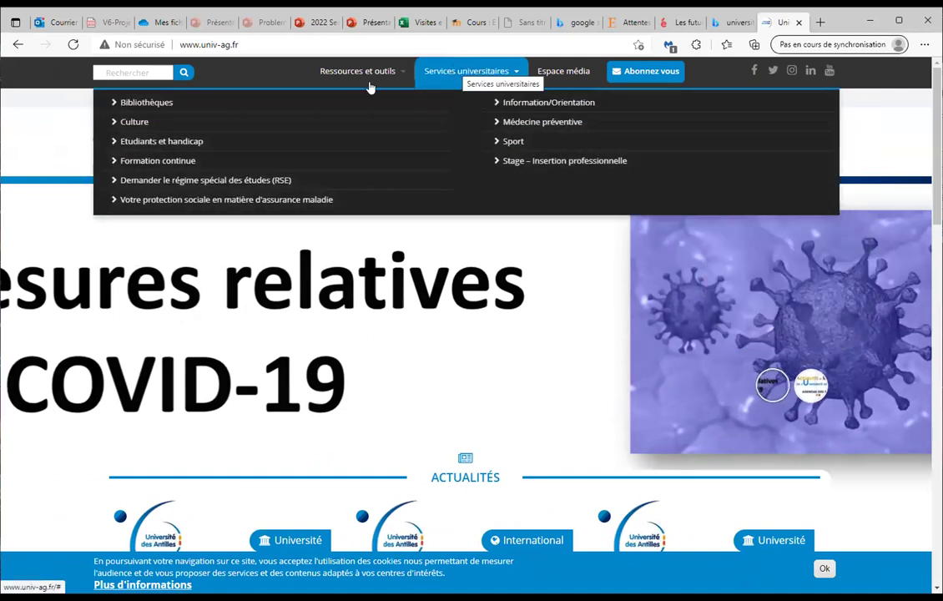
click(147, 103)
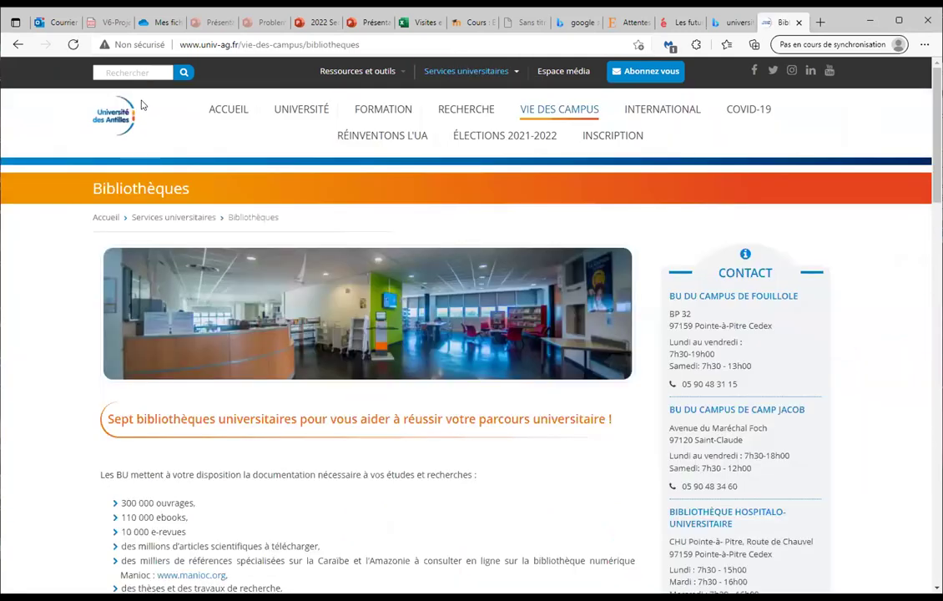
- Look through the Bibliothèques page and open the university library site from the BUA useful link
scroll(227, 226, down, 3)
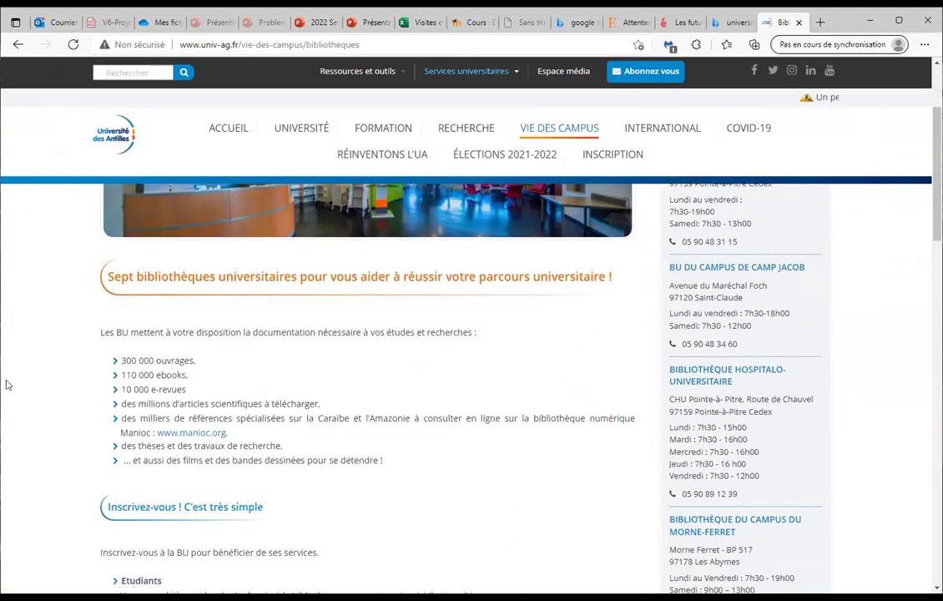
scroll(101, 362, down, 2)
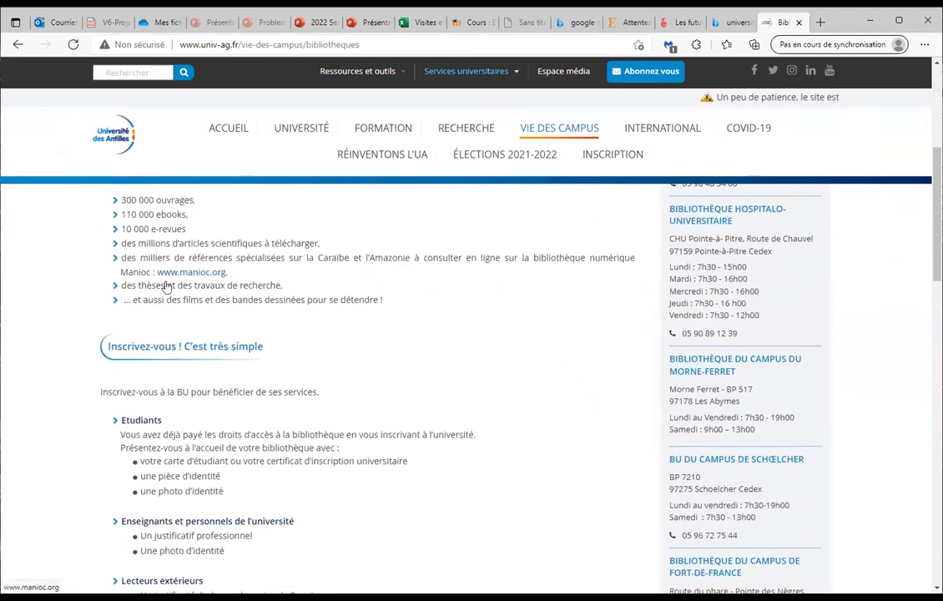
scroll(96, 319, down, 3)
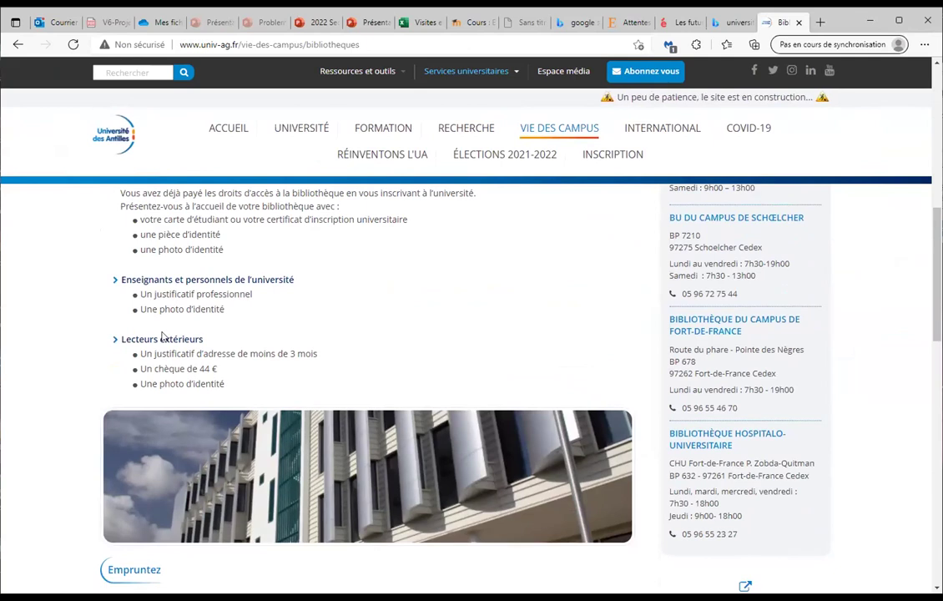
scroll(80, 323, down, 4)
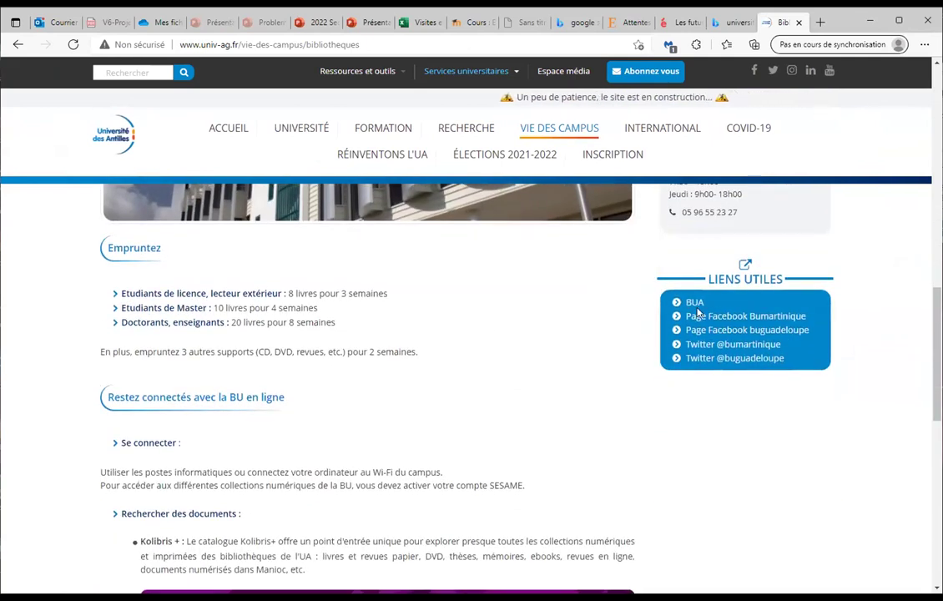
click(698, 309)
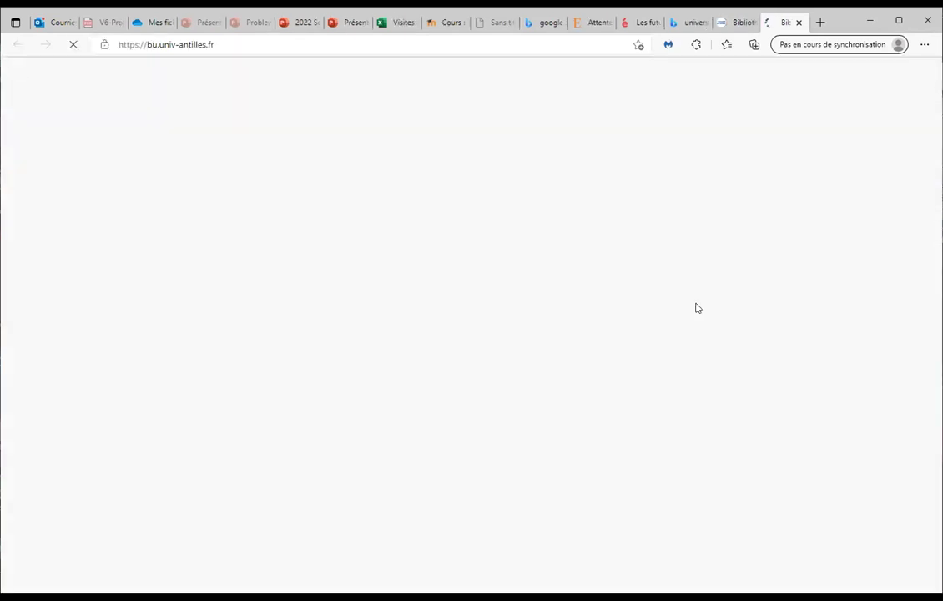
- Look over the library home page and search its catalogue for "motivation apprentissage"
scroll(67, 299, down, 2)
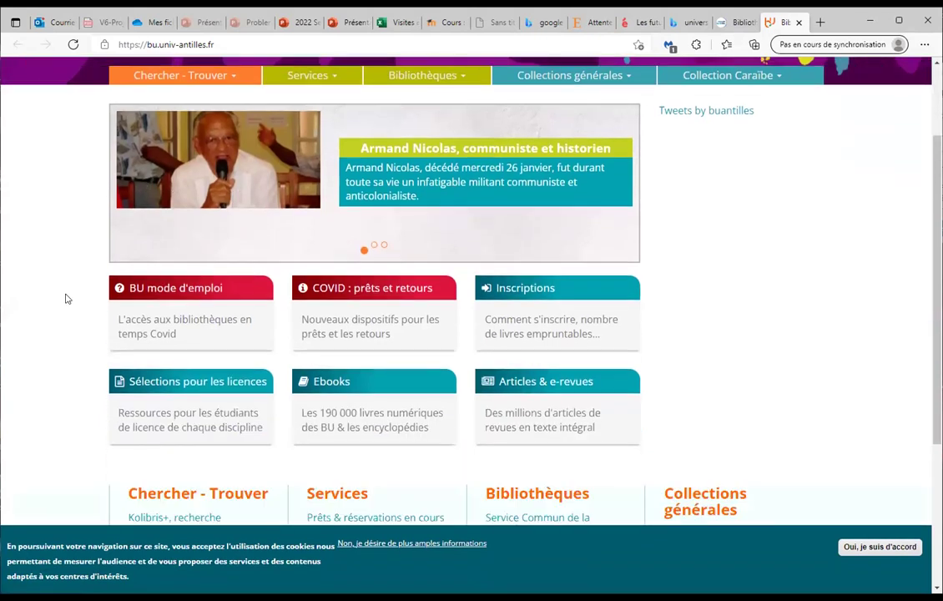
scroll(67, 299, up, 2)
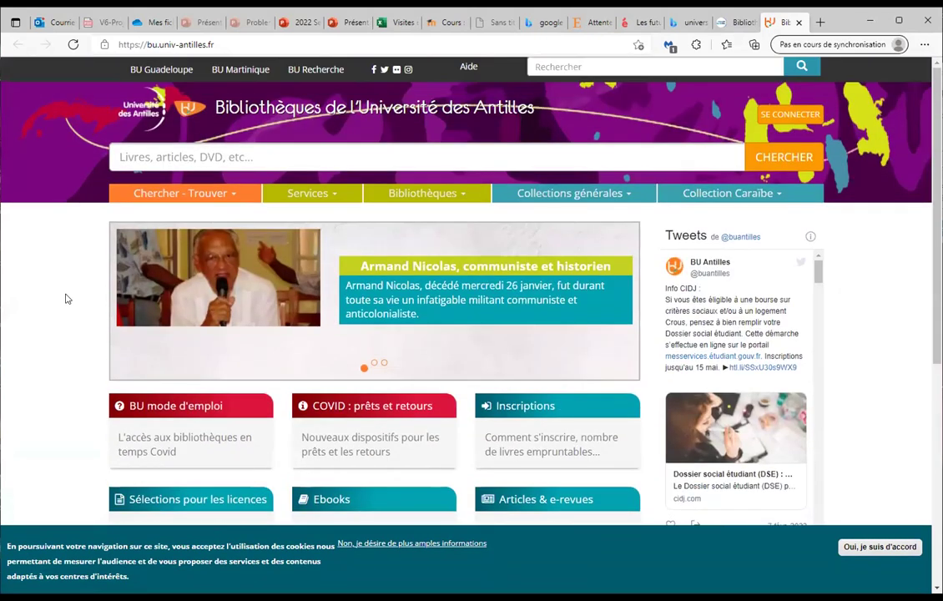
click(234, 155)
text(motivation)
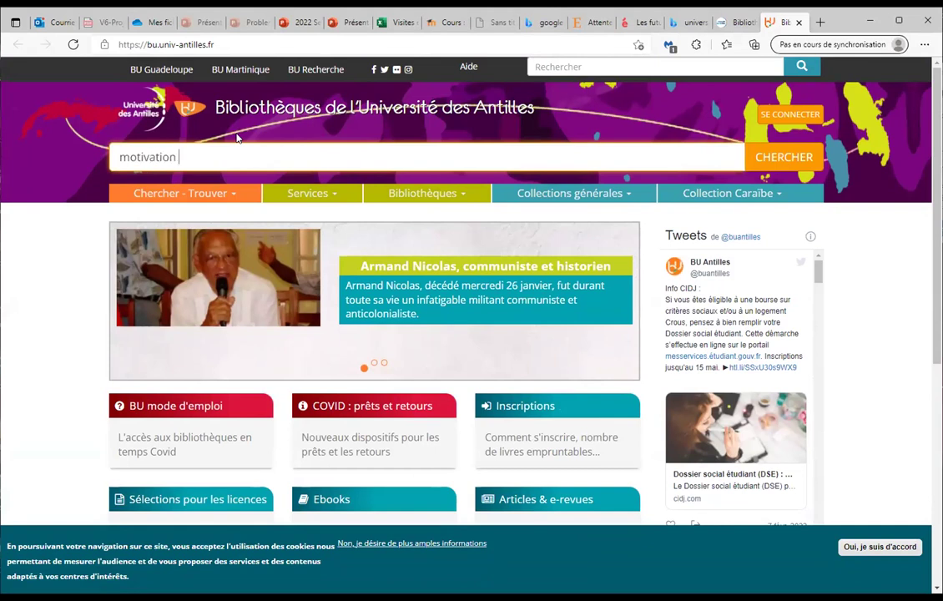
text( apprentissage)
key(Return)
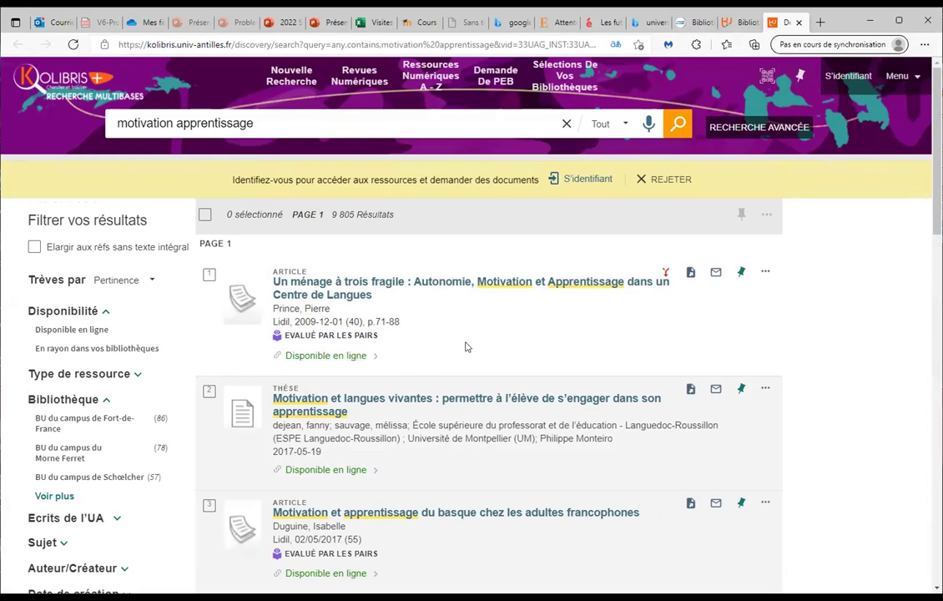
- Look through the first page of Kolibris+ results, the available filters and the types of documents listed
scroll(467, 337, down, 3)
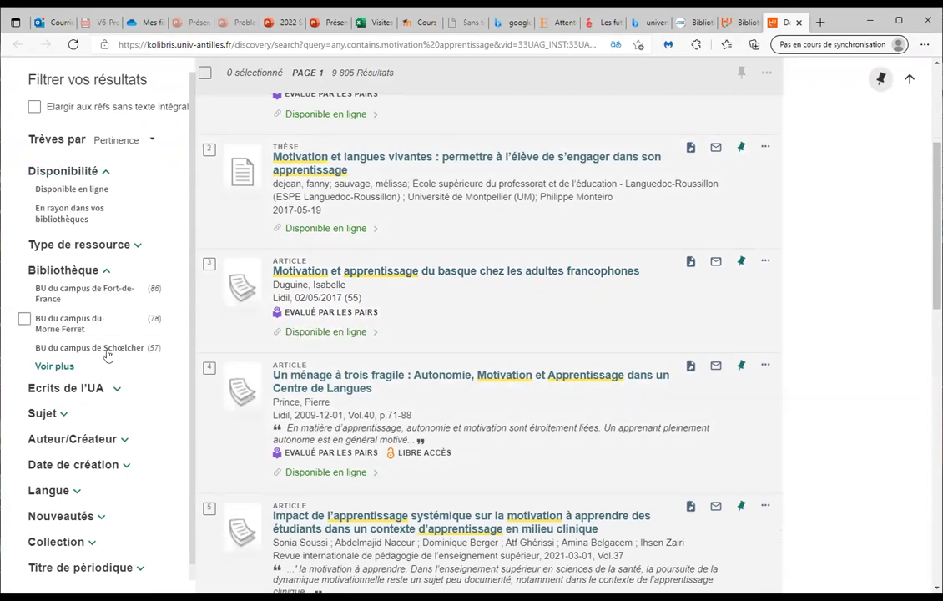
scroll(461, 381, down, 3)
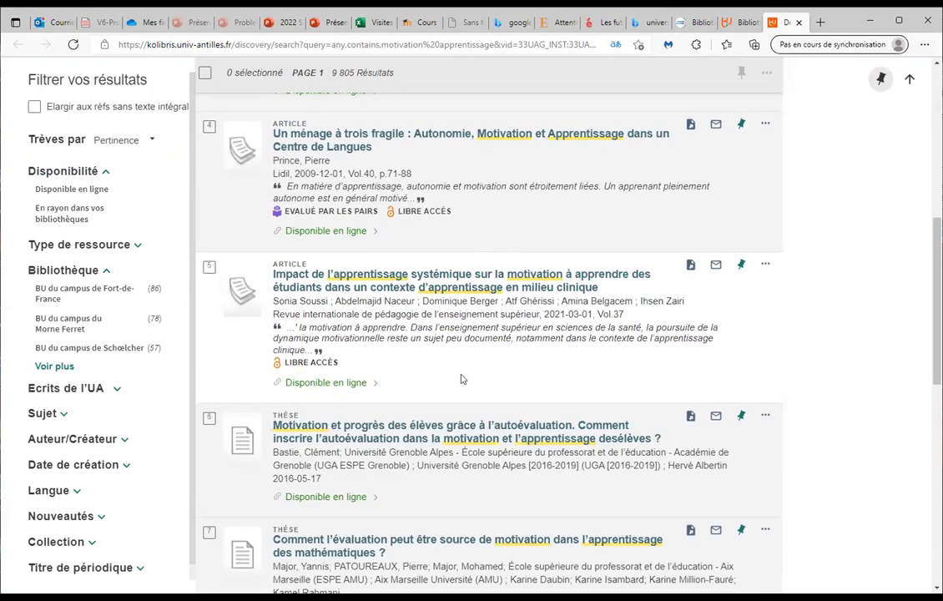
scroll(415, 363, down, 3)
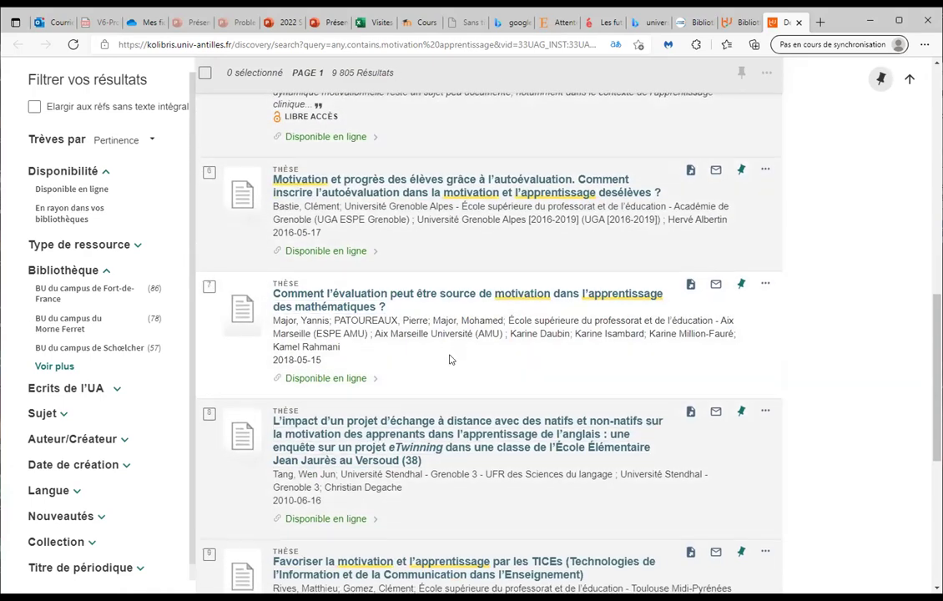
scroll(454, 359, down, 5)
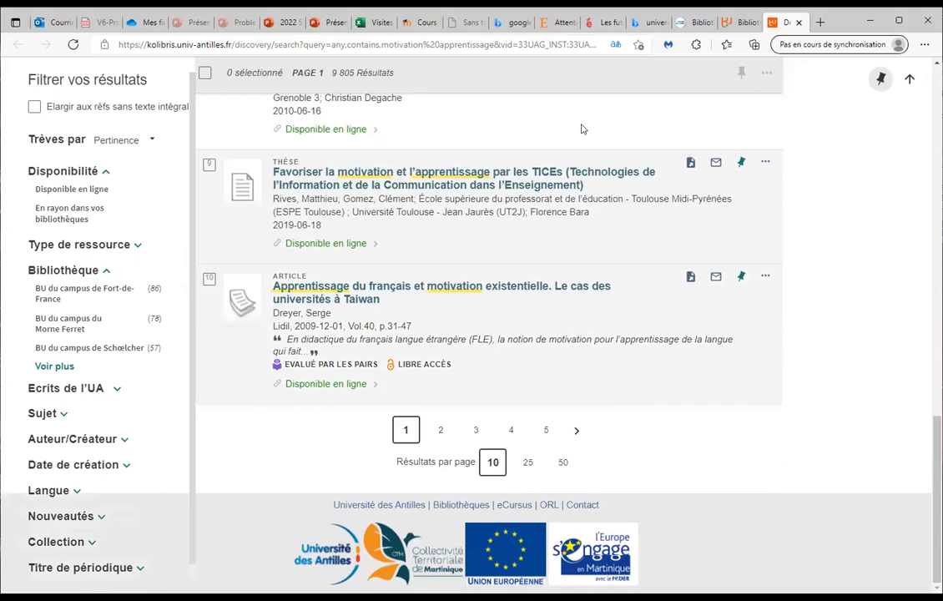
- Leave the Kolibris+ results and find the way back through the open pages to the Moodle course
scroll(451, 359, up, 20)
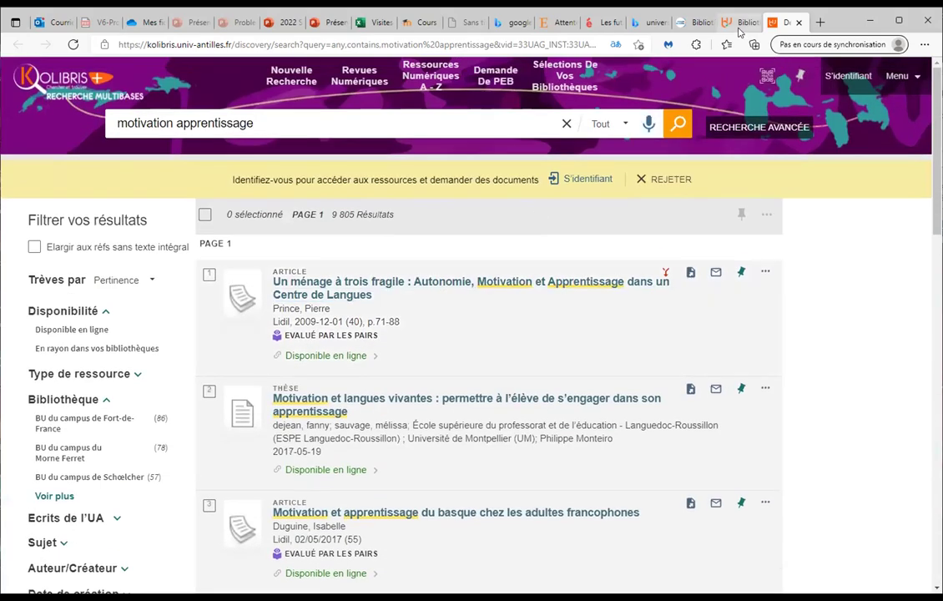
click(695, 21)
click(601, 21)
click(552, 22)
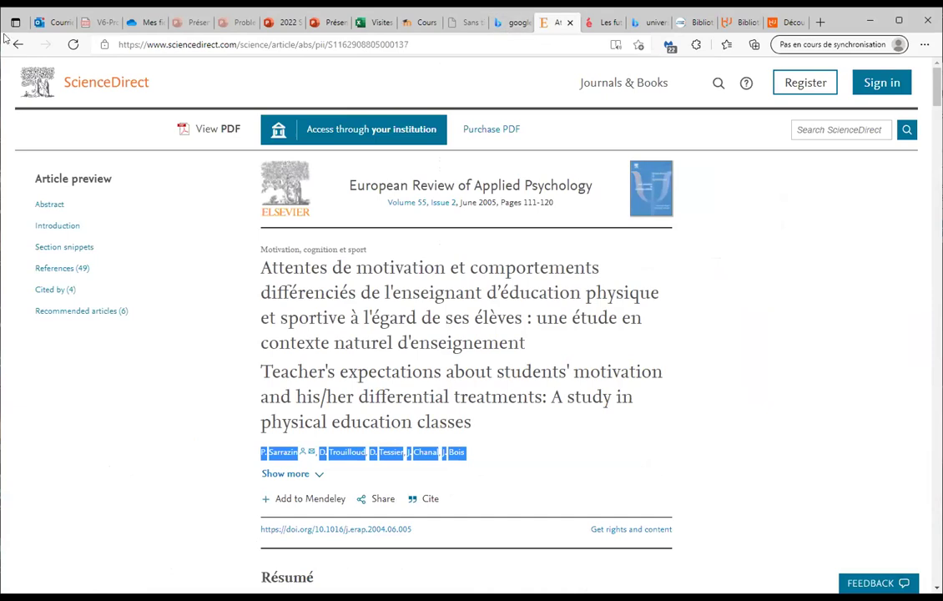
click(419, 22)
click(378, 21)
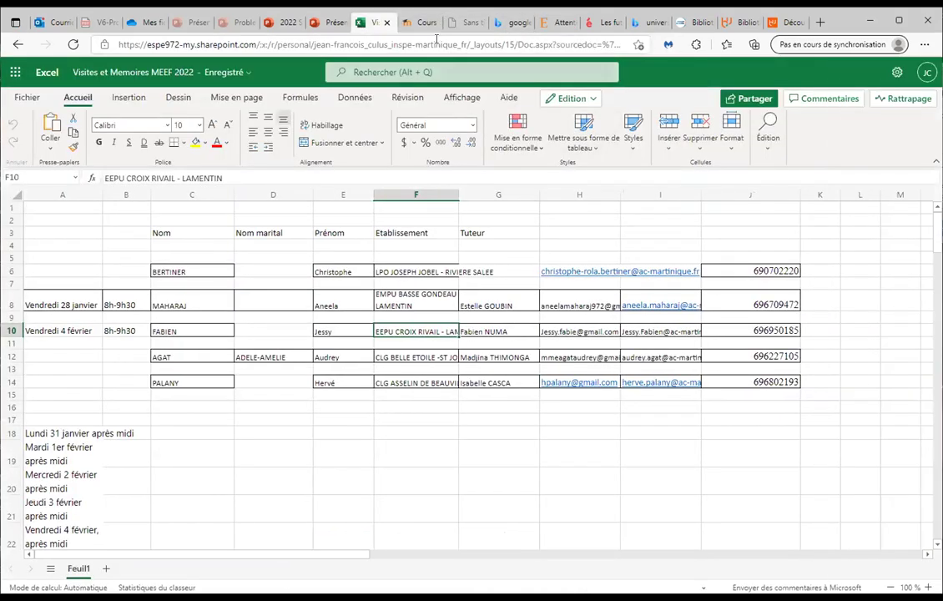
click(422, 23)
click(328, 22)
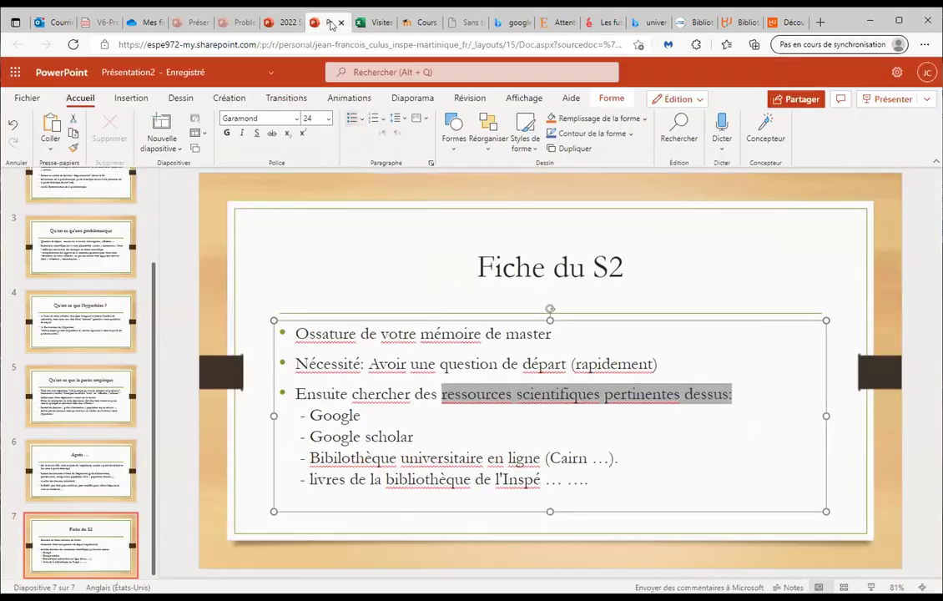
click(422, 23)
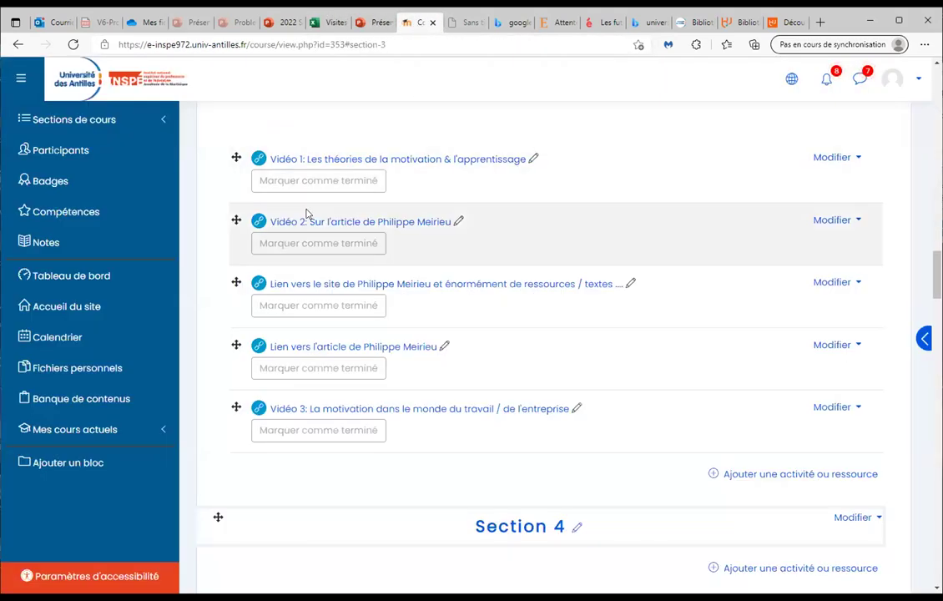
- Review the first session's motivation resources, QCM 1 and feedback activity, plus the description and video links of section "2- La motivation"
scroll(306, 213, up, 3)
scroll(358, 275, up, 1)
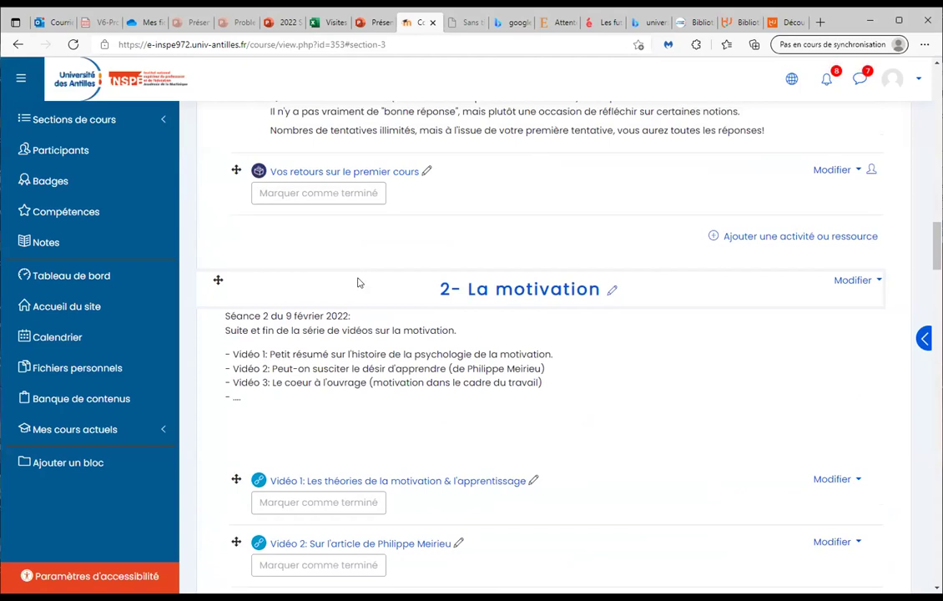
scroll(358, 282, up, 5)
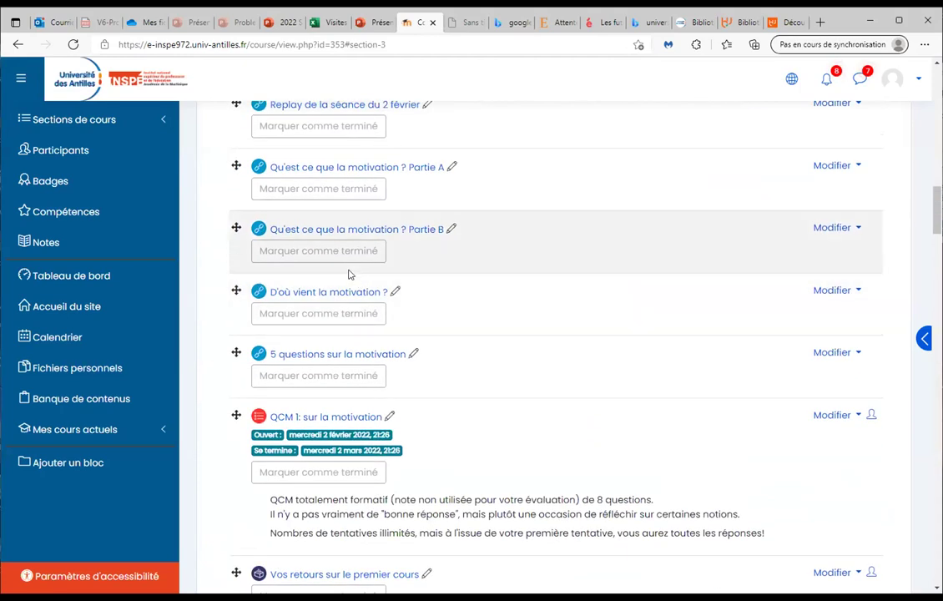
scroll(349, 274, down, 3)
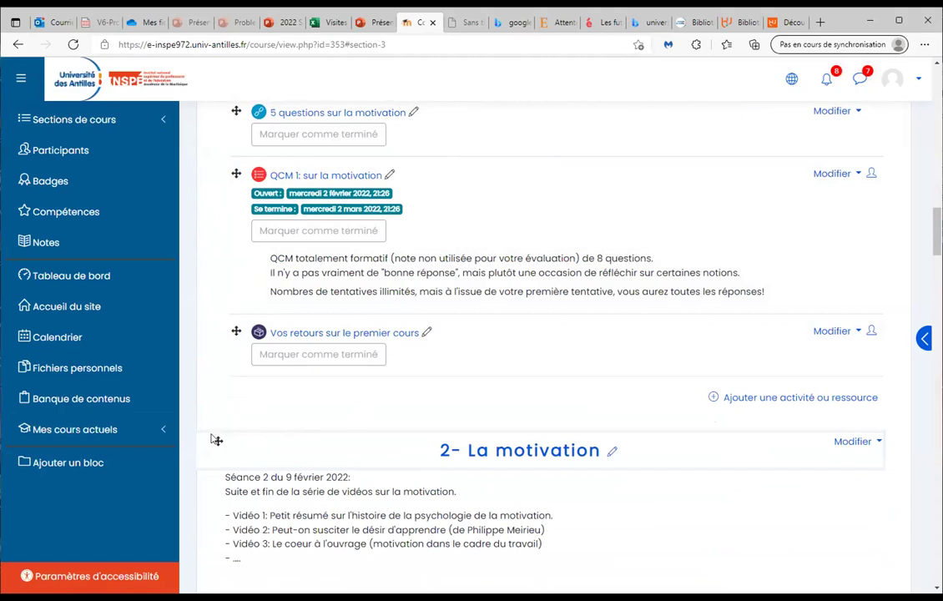
scroll(215, 440, down, 2)
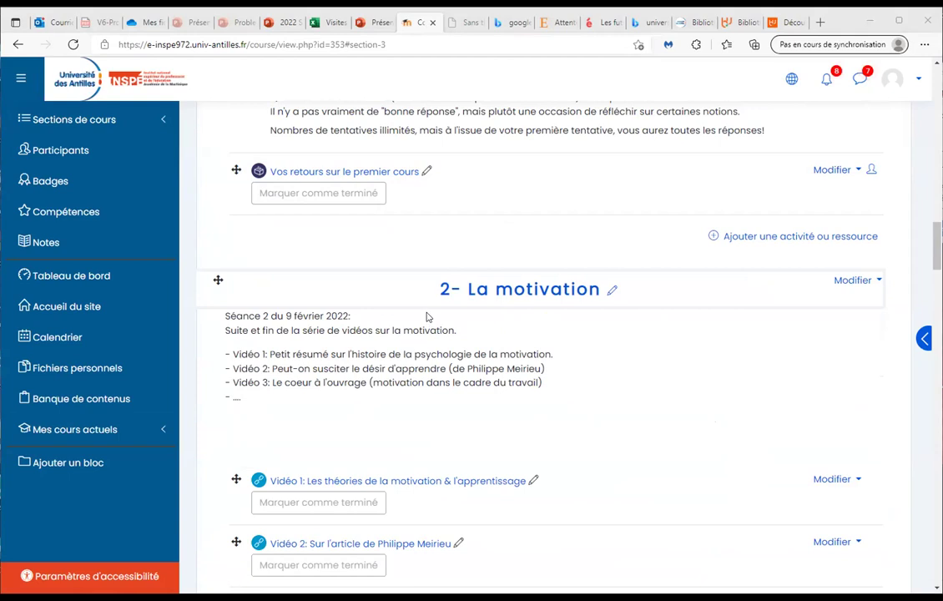
scroll(387, 335, down, 2)
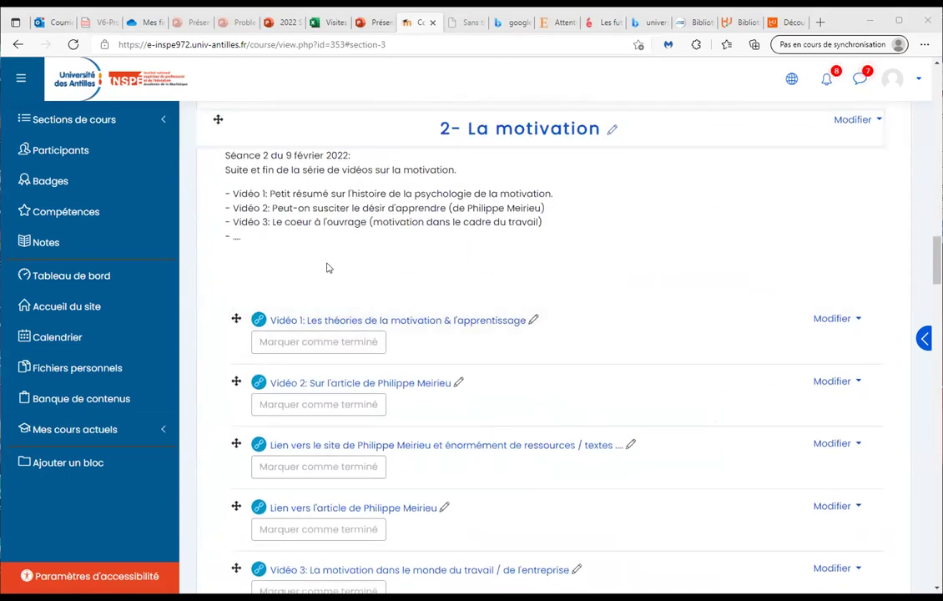
scroll(434, 331, down, 2)
scroll(312, 276, down, 3)
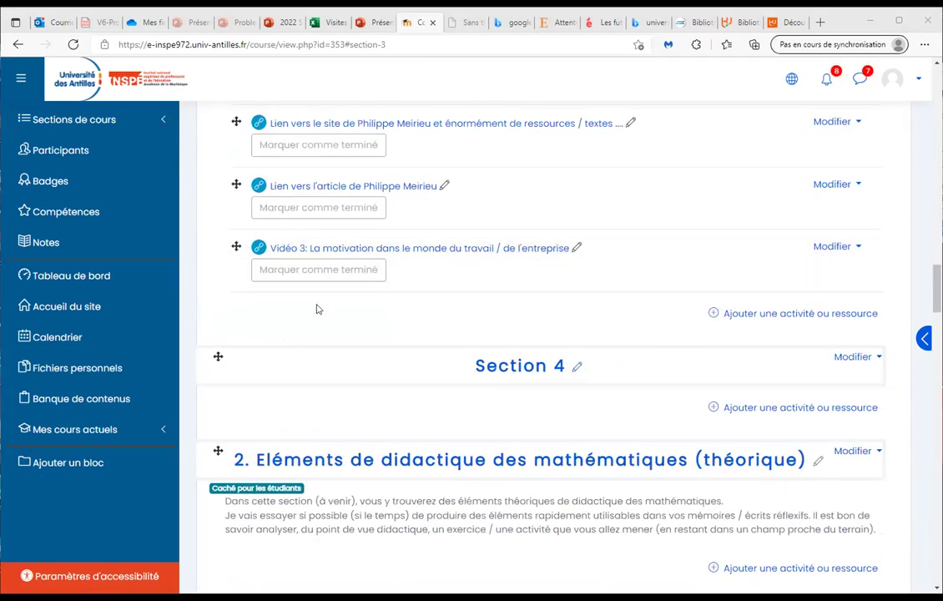
scroll(298, 317, up, 1)
scroll(298, 317, up, 2)
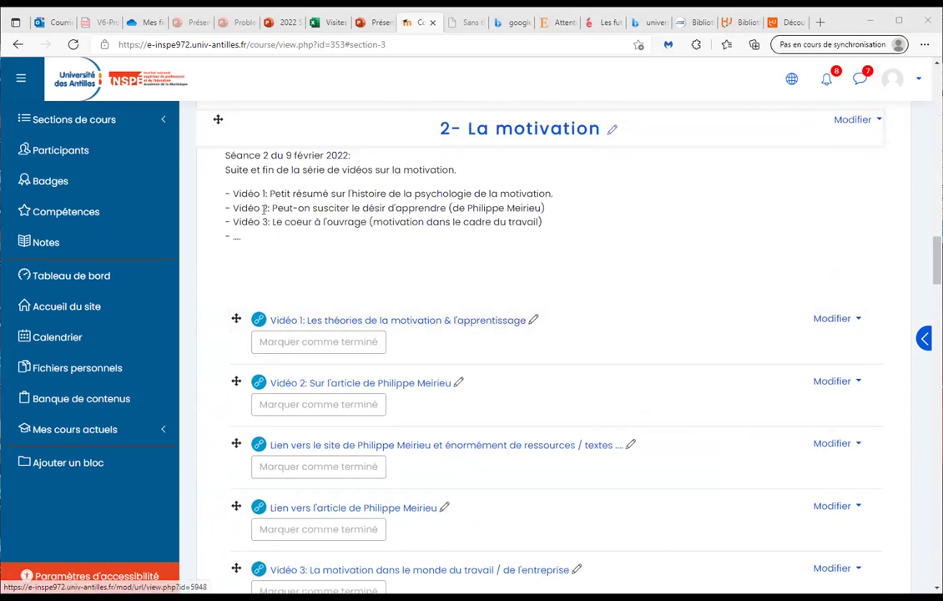
scroll(408, 218, down, 1)
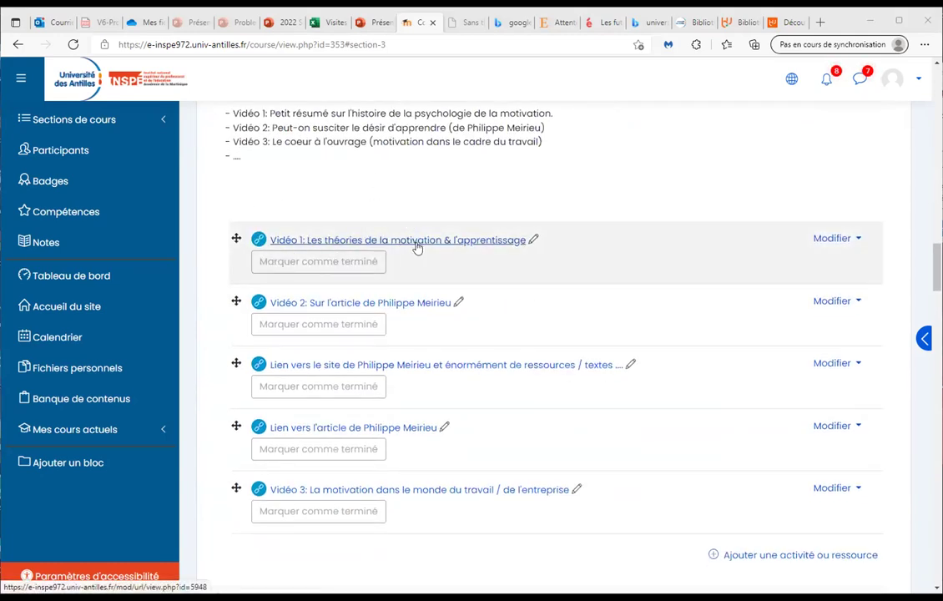
scroll(373, 243, up, 10)
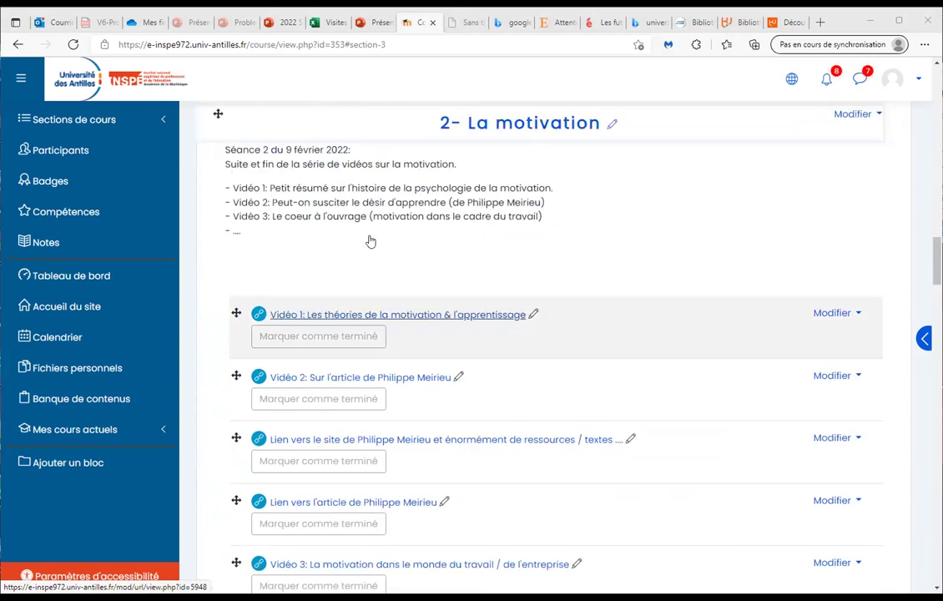
scroll(398, 248, down, 3)
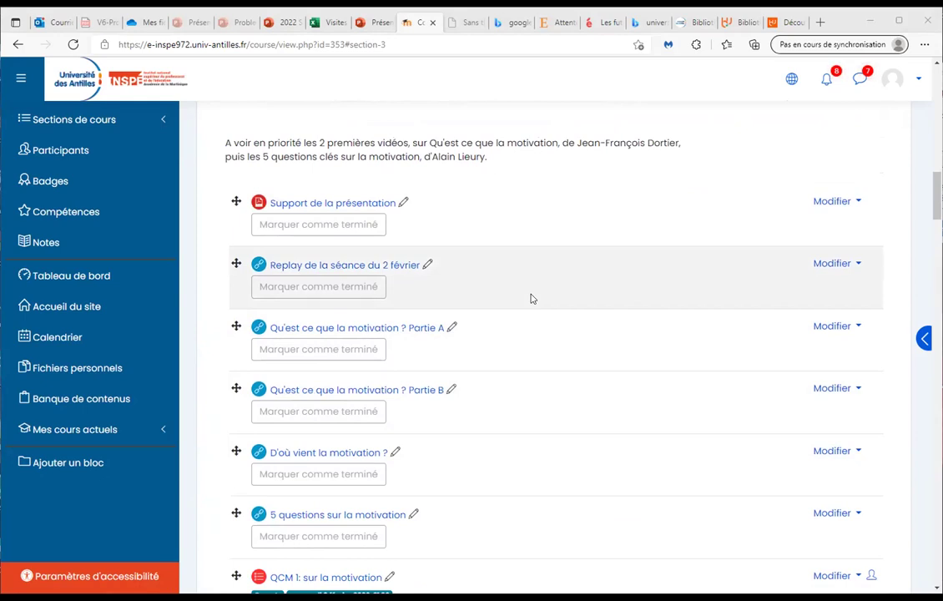
scroll(531, 299, down, 4)
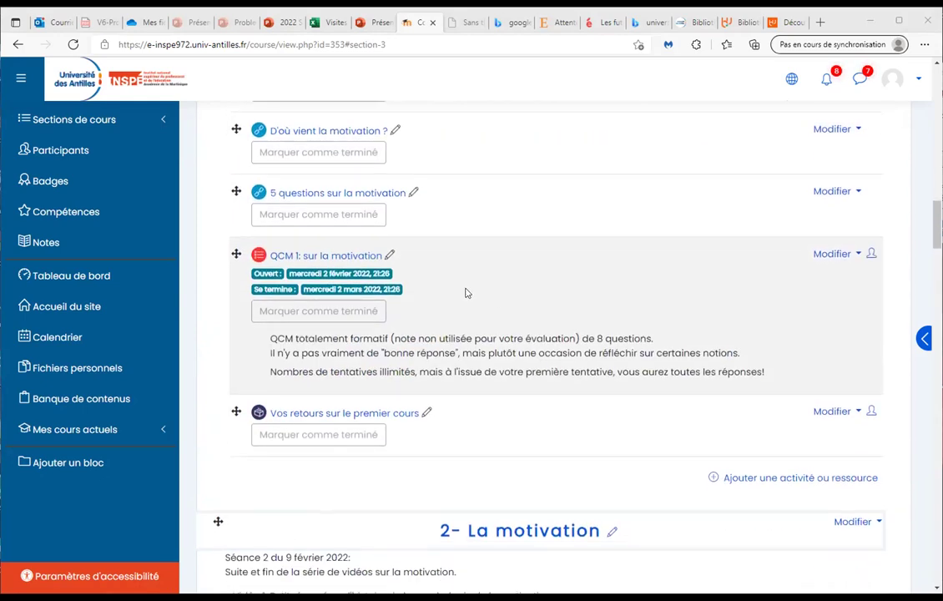
scroll(466, 293, down, 6)
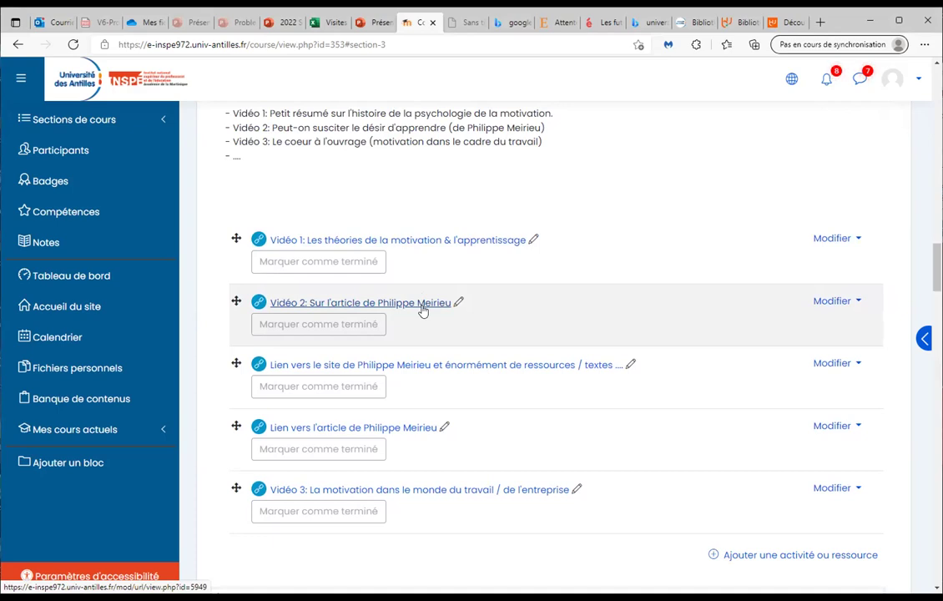
scroll(423, 311, up, 3)
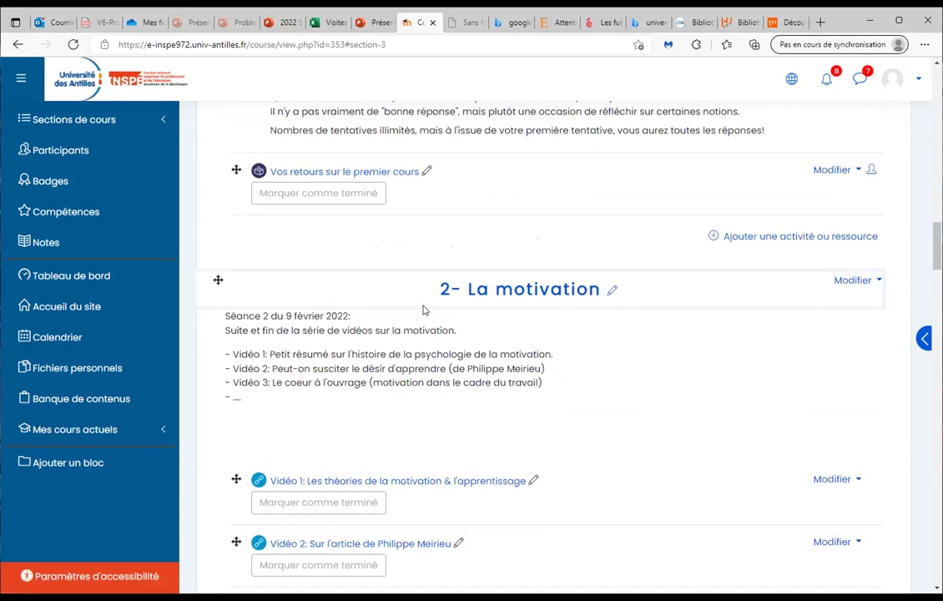
scroll(383, 340, down, 3)
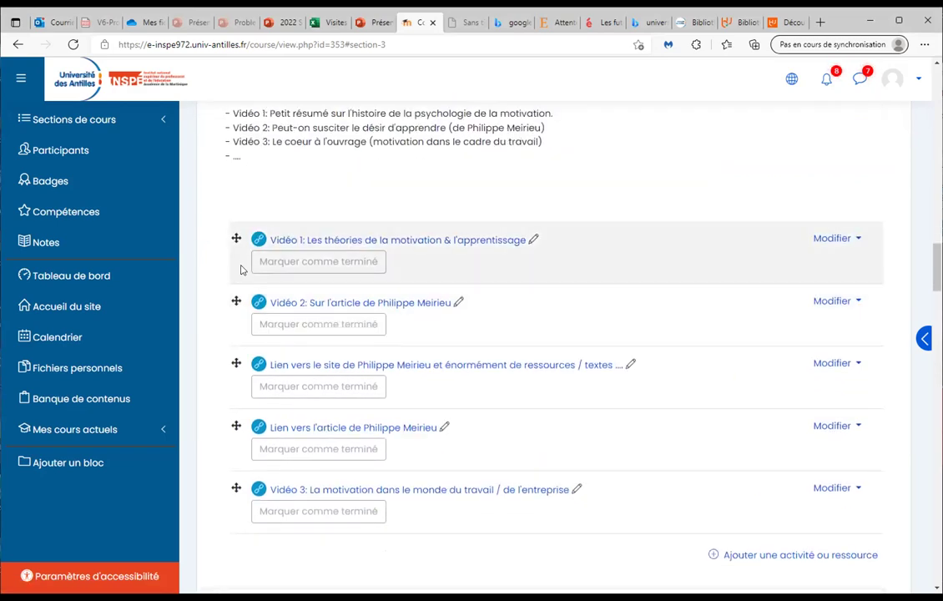
- Open Philippe Meirieu's website in a new tab from its link in the motivation section and look over the home page
scroll(251, 268, down, 1)
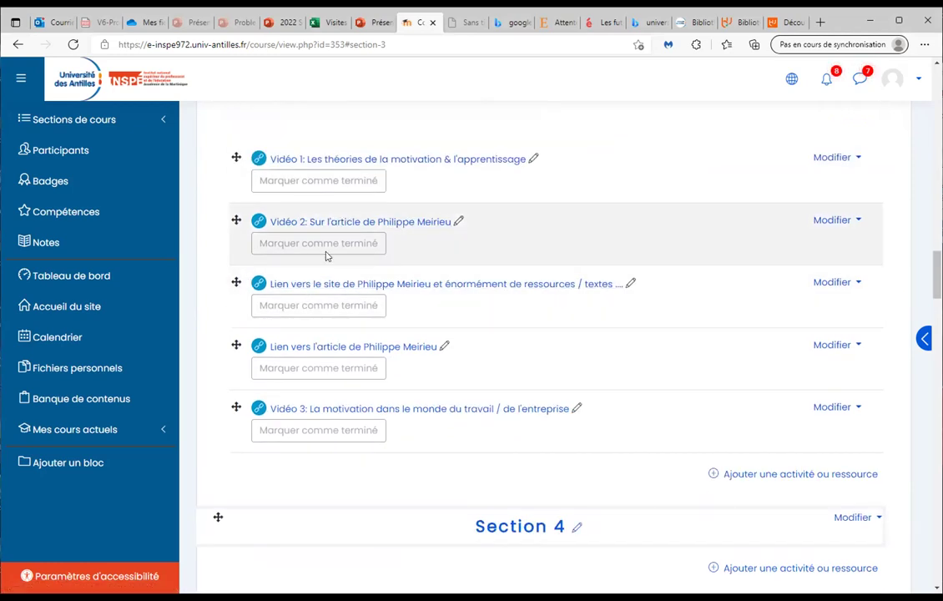
scroll(208, 277, down, 1)
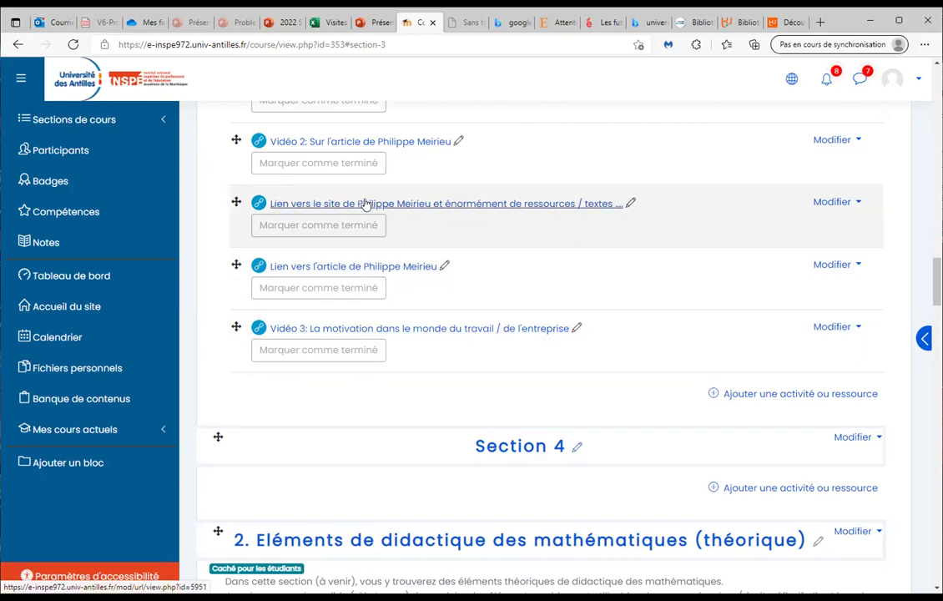
right_click(428, 203)
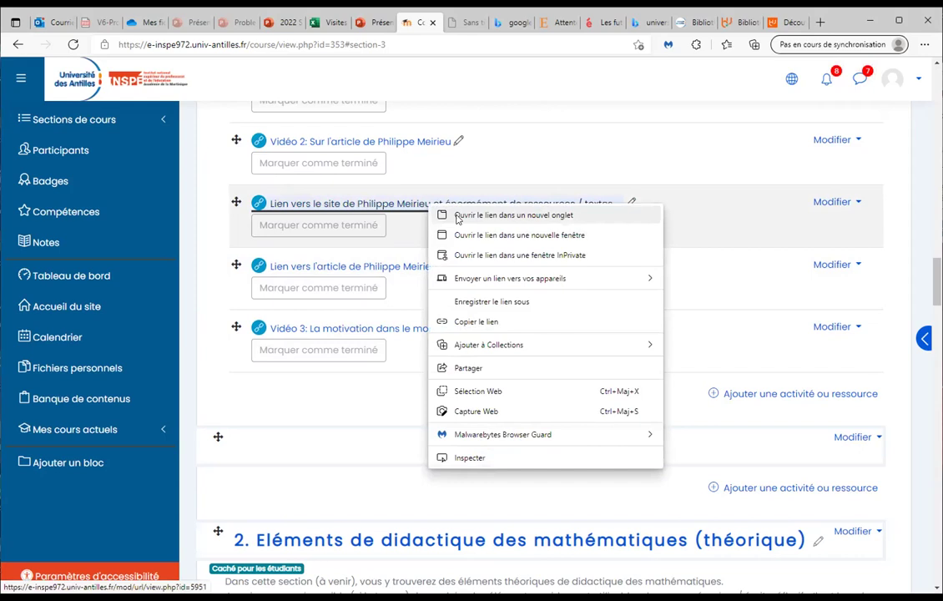
click(451, 213)
key(ctrl+Tab)
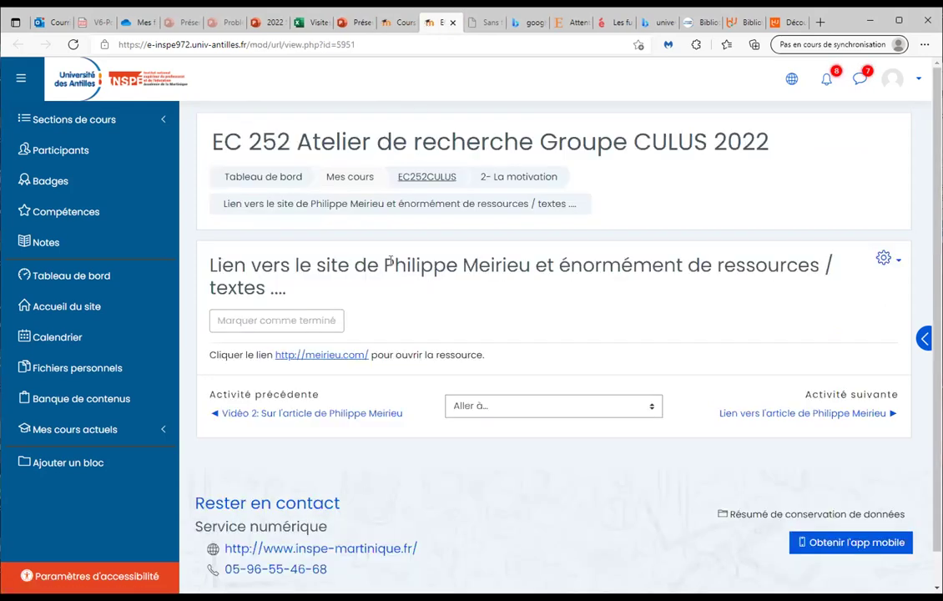
click(330, 357)
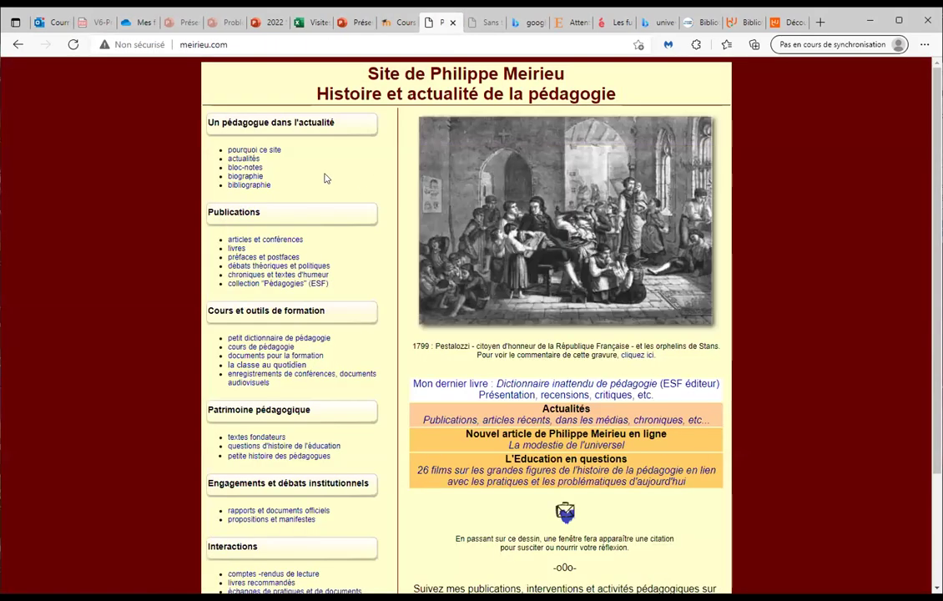
scroll(288, 168, down, 1)
scroll(286, 171, down, 1)
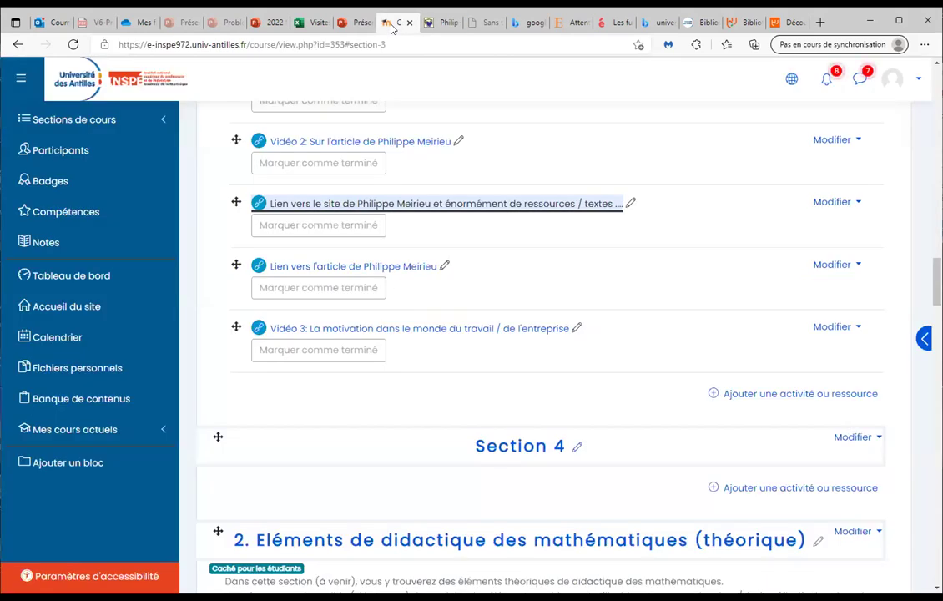
- Return to the Moodle course and go over the section 2 video and article links and the first session's materials
click(394, 22)
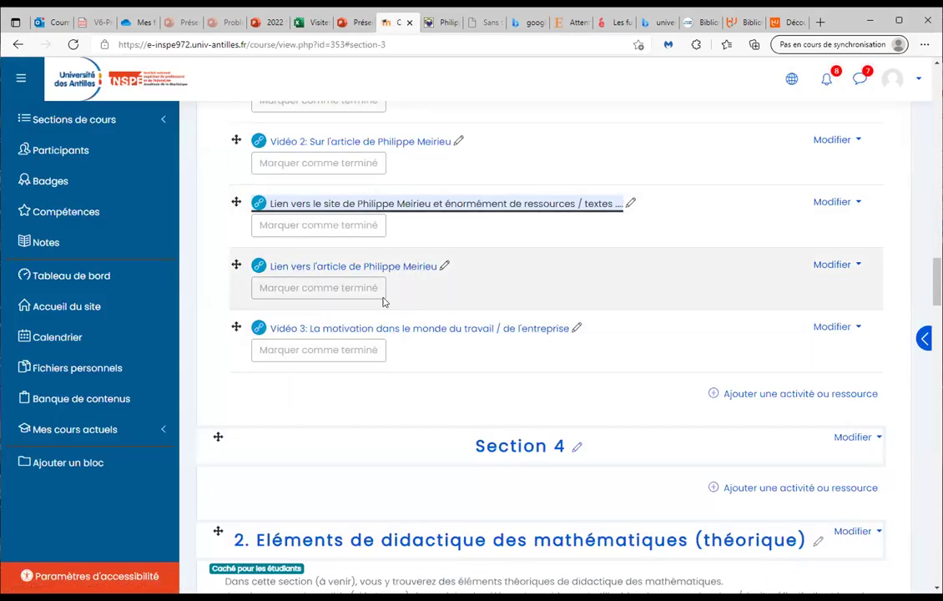
scroll(384, 302, up, 2)
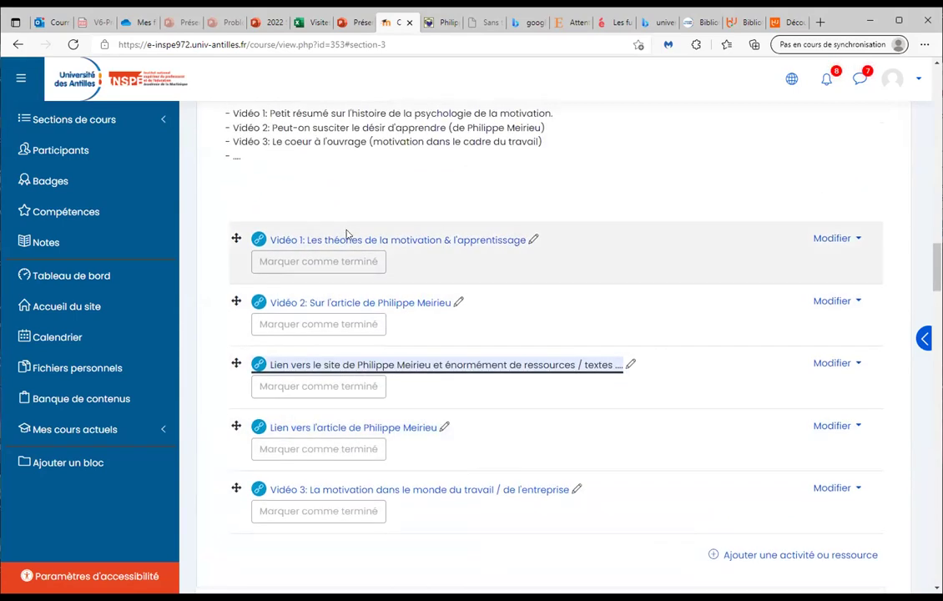
scroll(411, 327, down, 1)
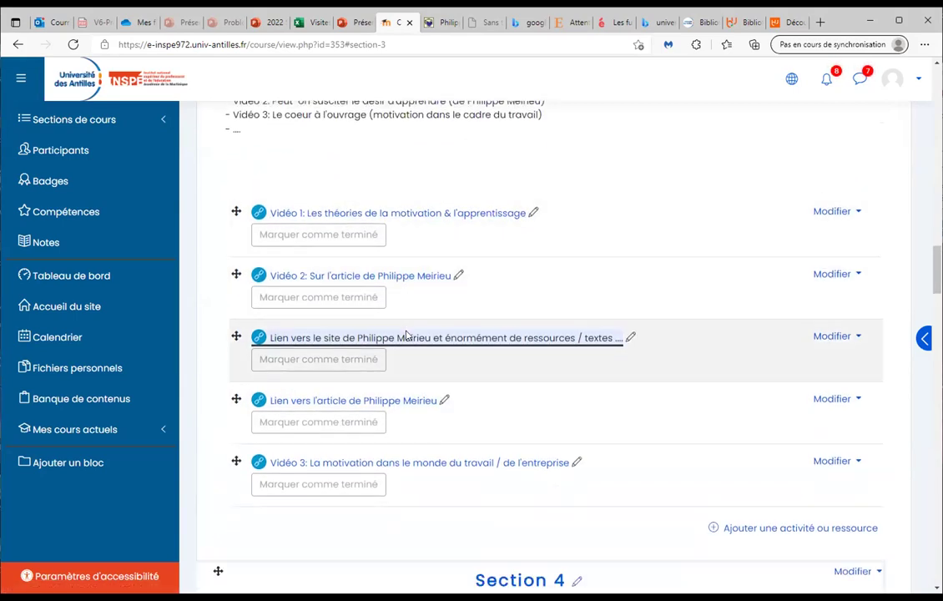
scroll(406, 335, down, 1)
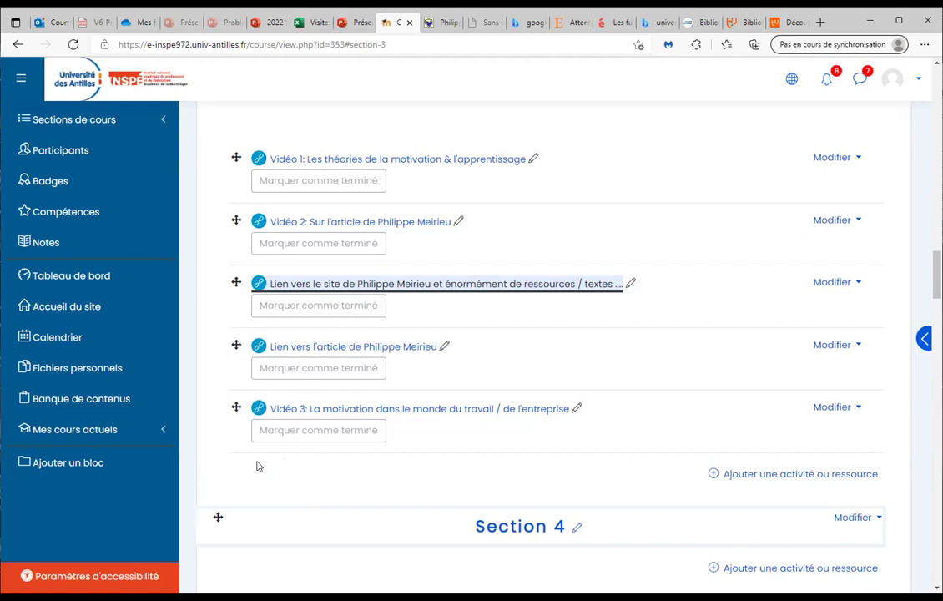
scroll(257, 462, up, 15)
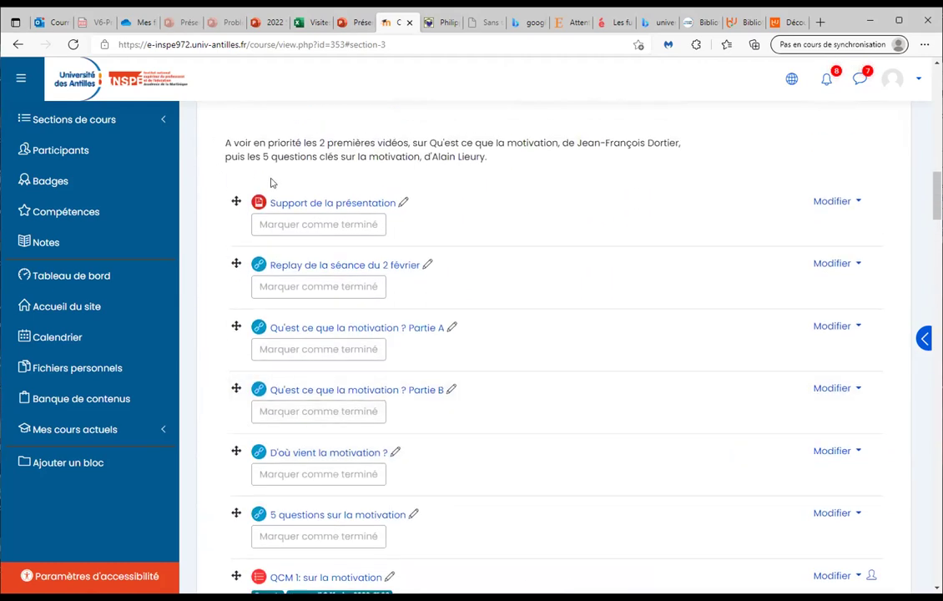
scroll(304, 201, down, 1)
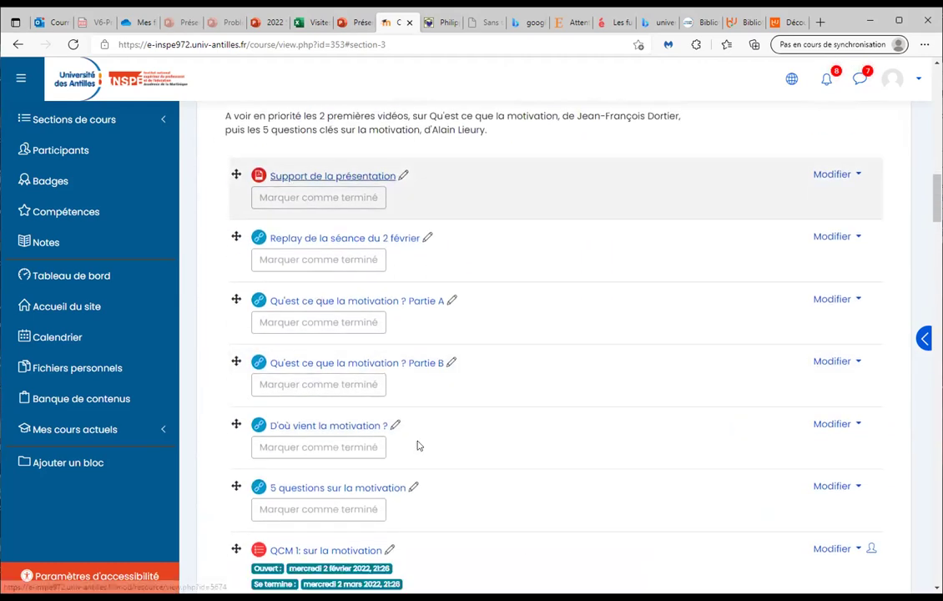
scroll(415, 443, down, 8)
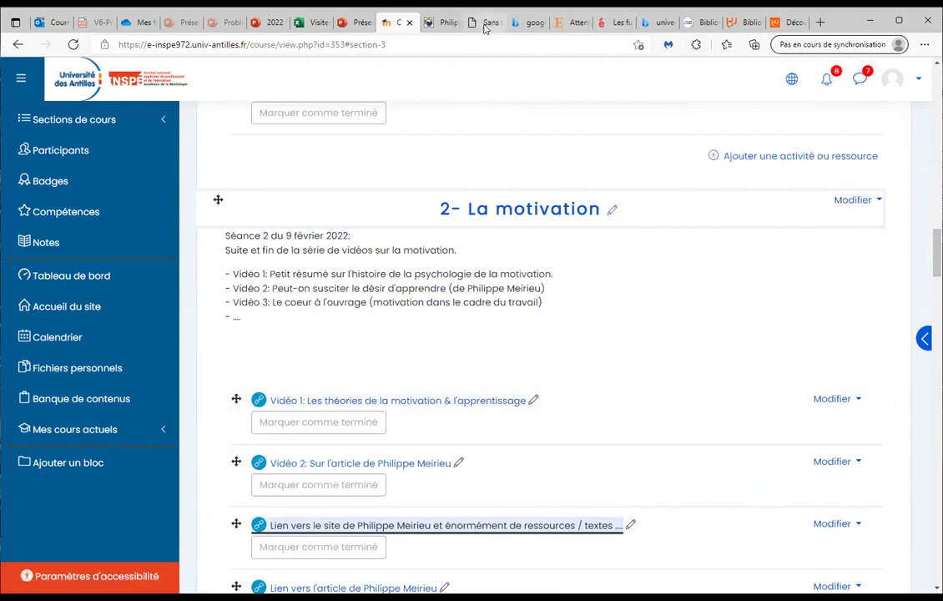
- Switch to the Présentation2 slideshow in PowerPoint and go through the points on the slide "Qu'est ce qu'une problématique"
click(355, 21)
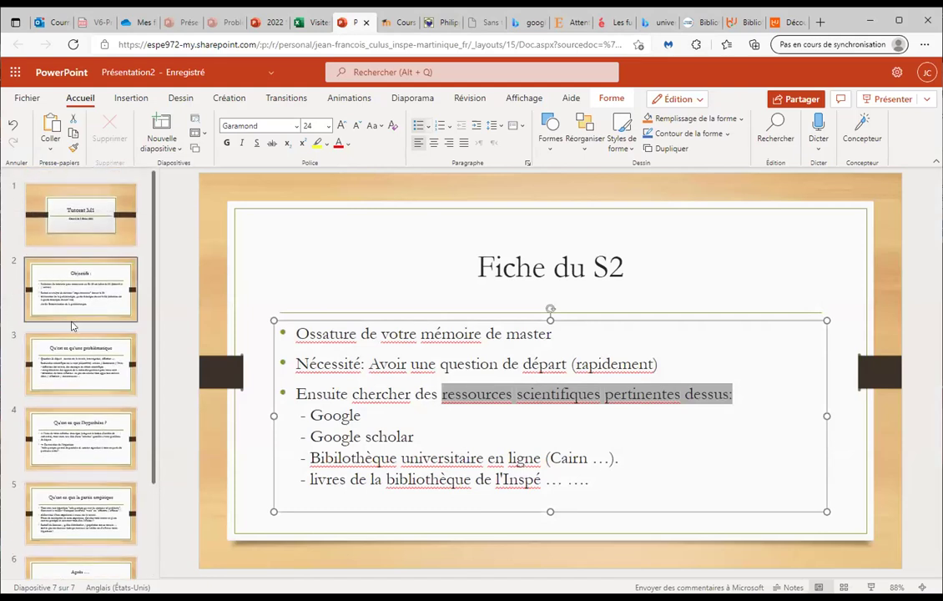
click(71, 350)
scroll(91, 338, down, 1)
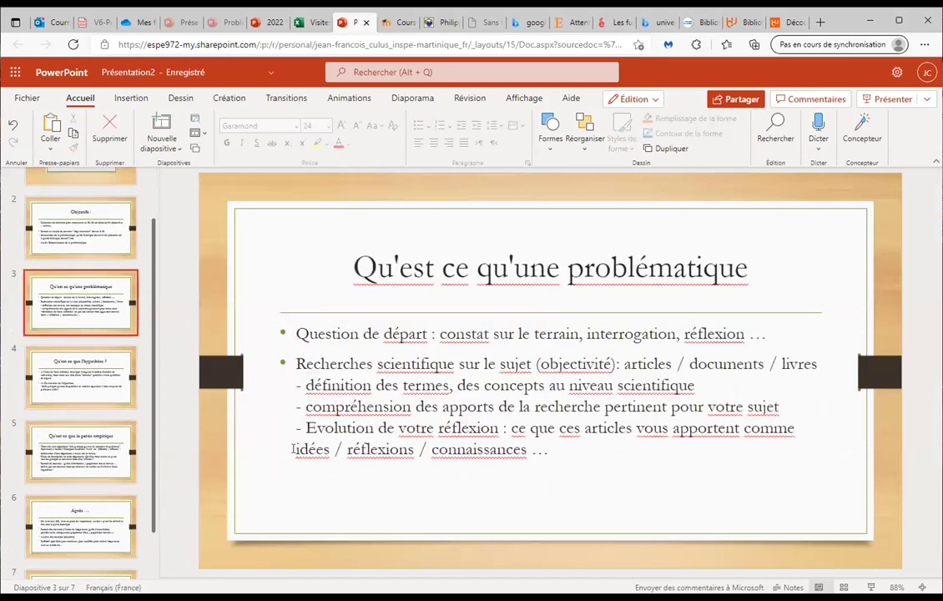
drag(299, 330, 814, 334)
click(365, 364)
drag(294, 377, 815, 480)
click(380, 363)
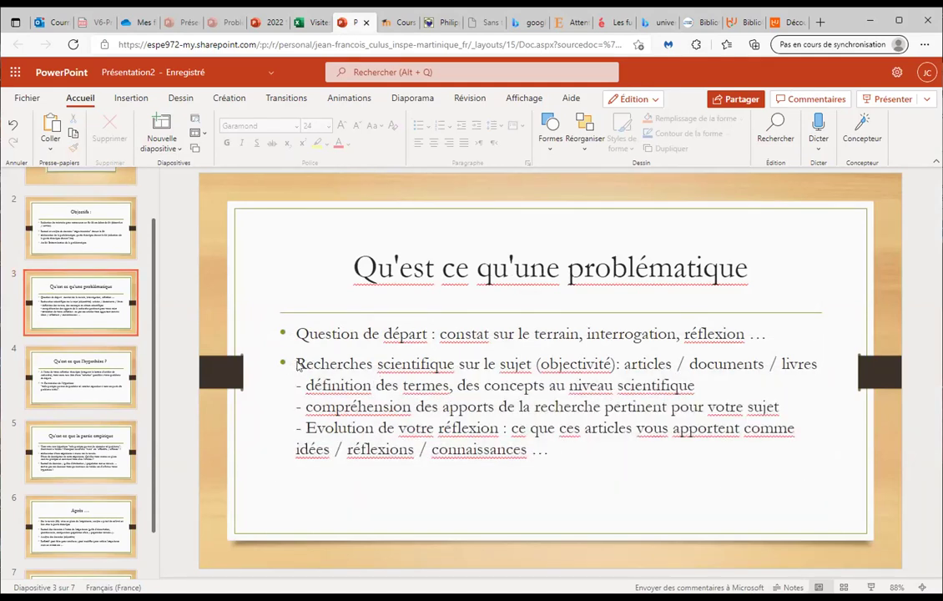
- Go over the scientific research points on the problématique slide and bring up the slide "Qu'est ce que l'hypothèse ?"
drag(298, 365, 811, 476)
click(809, 479)
click(91, 397)
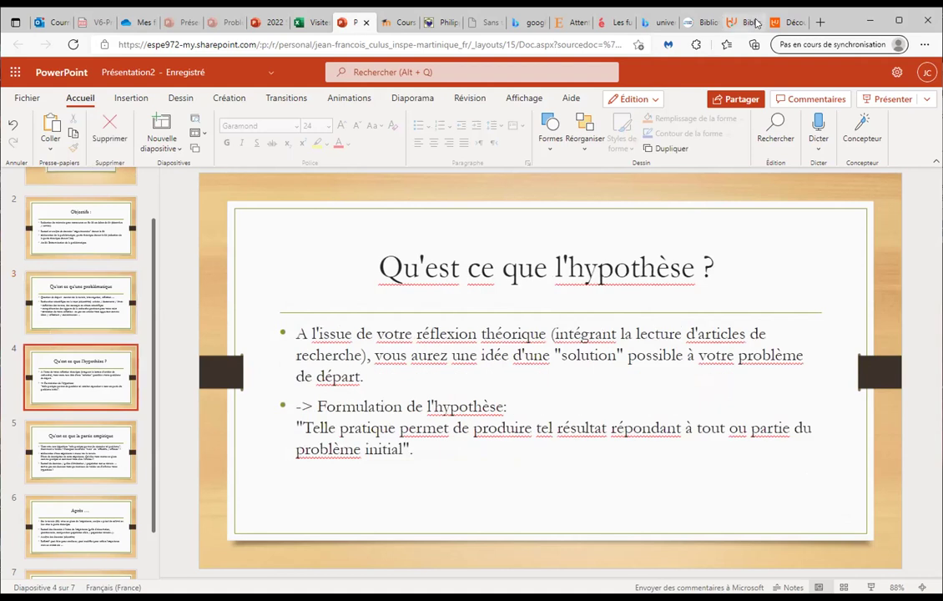
click(302, 25)
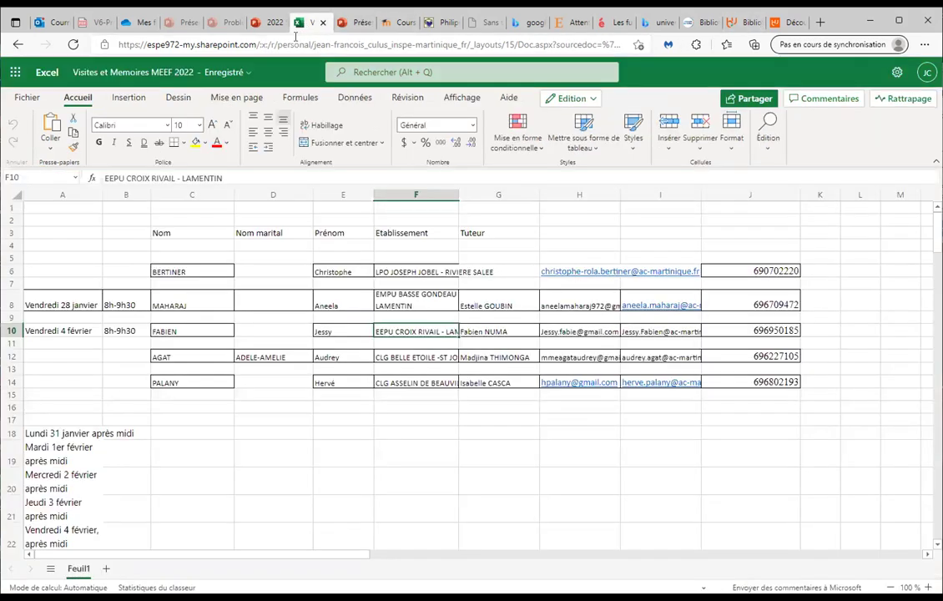
click(349, 23)
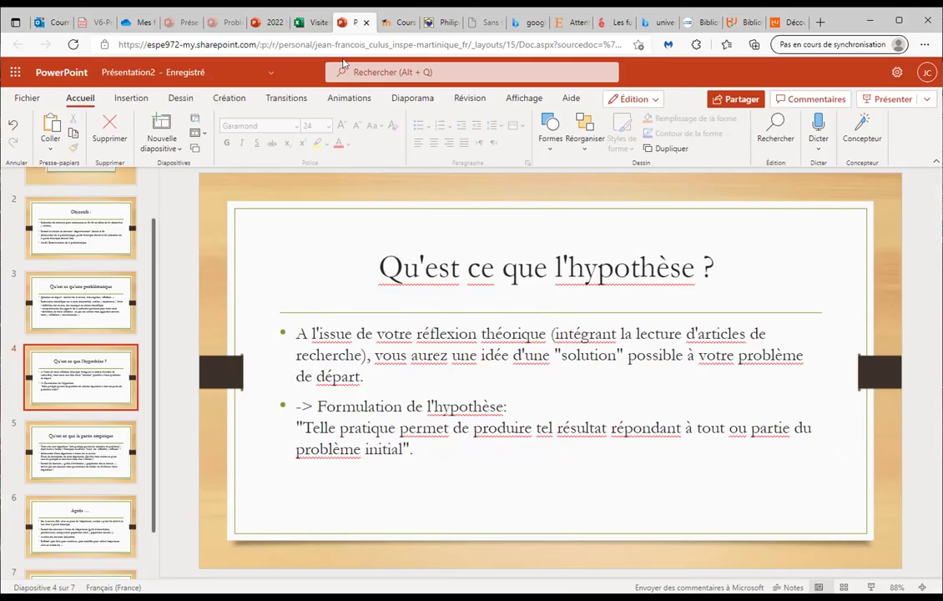
- Return to the Moodle course and look over the resources of section "2- La motivation", the sections below it and the module presentation
click(399, 23)
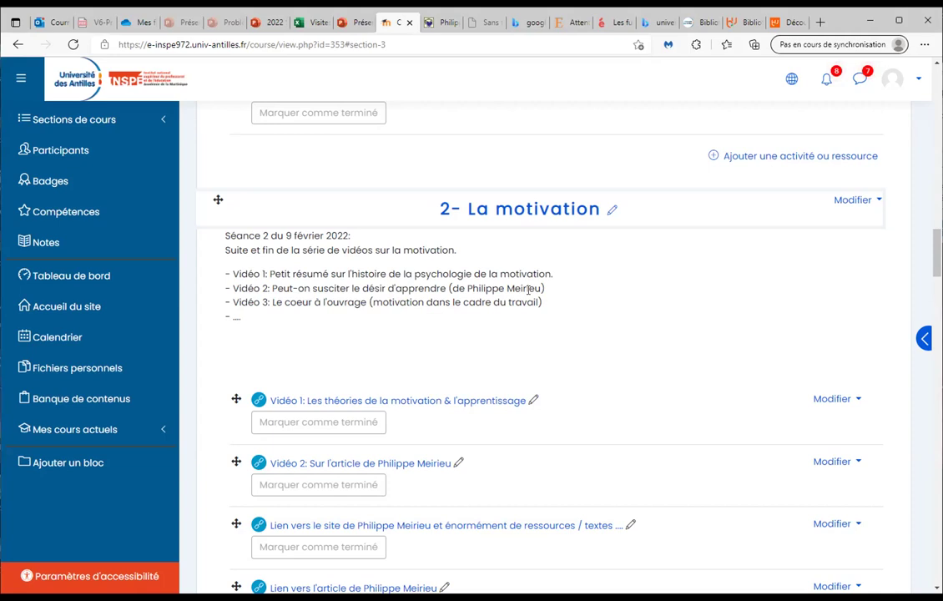
scroll(561, 315, down, 1)
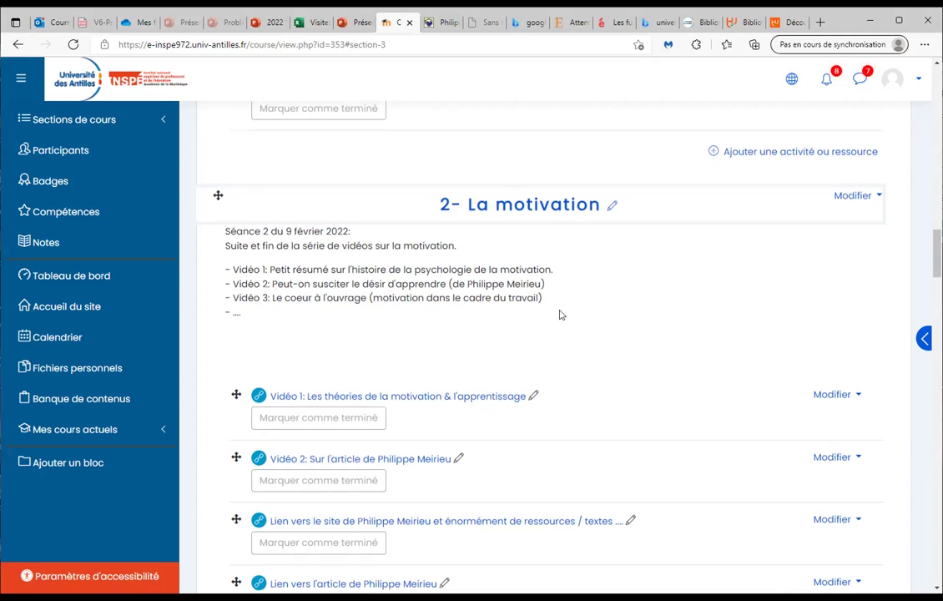
scroll(556, 325, down, 3)
scroll(546, 333, up, 2)
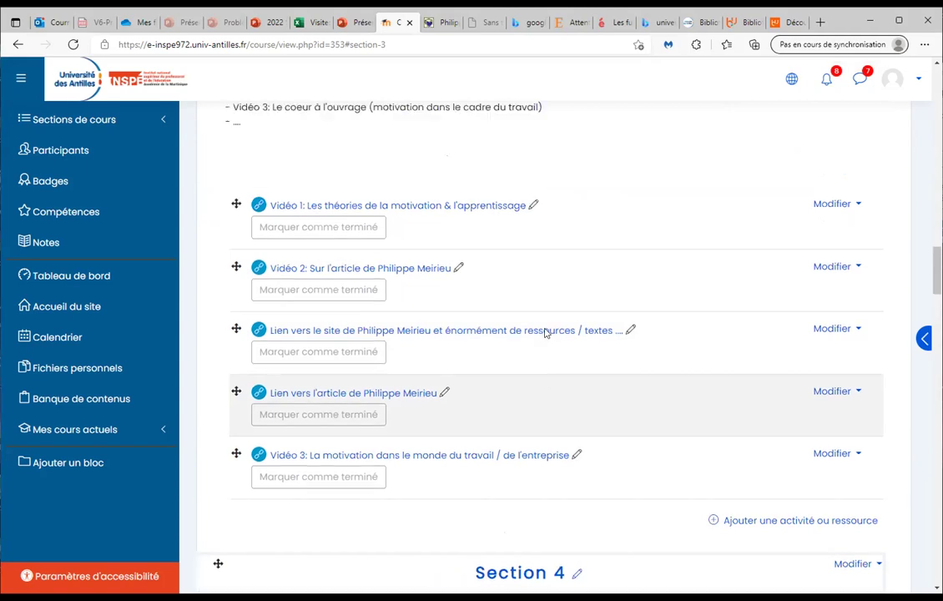
scroll(543, 329, down, 1)
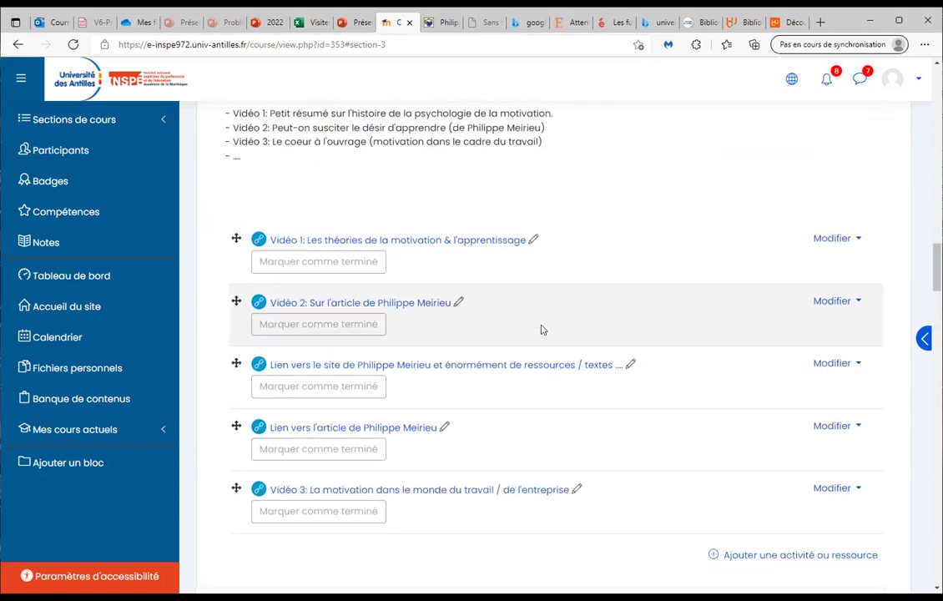
scroll(538, 331, down, 3)
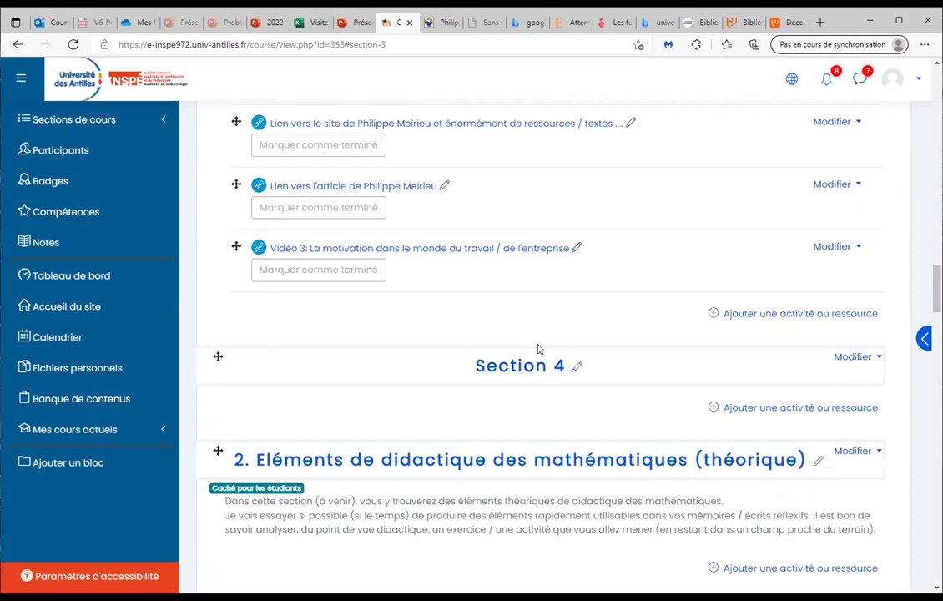
scroll(520, 355, down, 12)
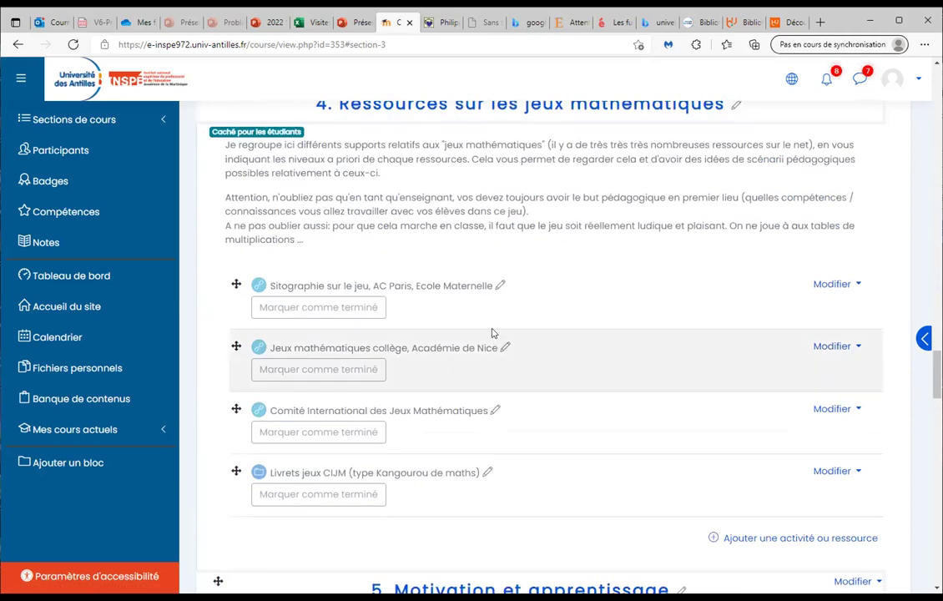
scroll(491, 332, up, 10)
scroll(480, 314, up, 2)
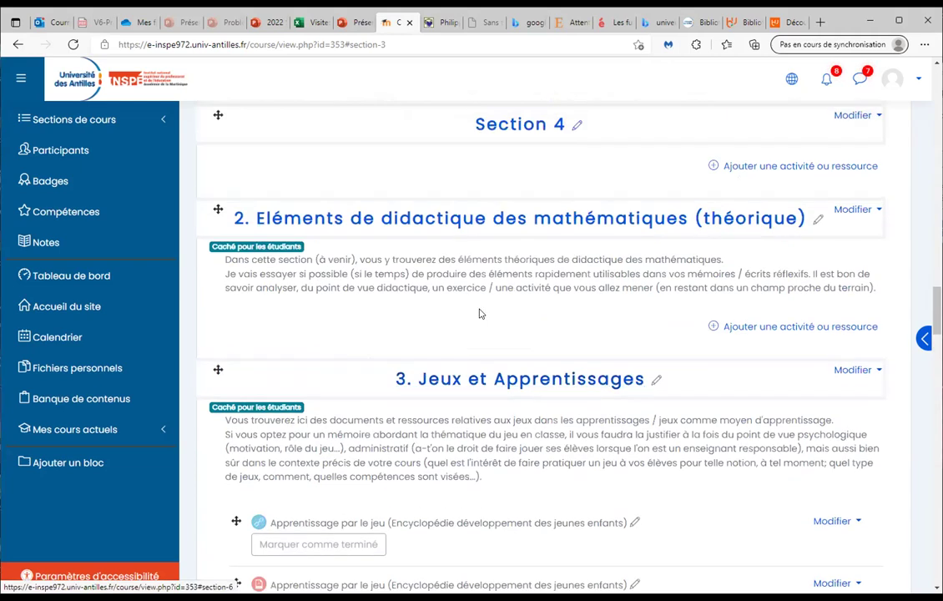
scroll(459, 230, up, 2)
scroll(441, 234, up, 1)
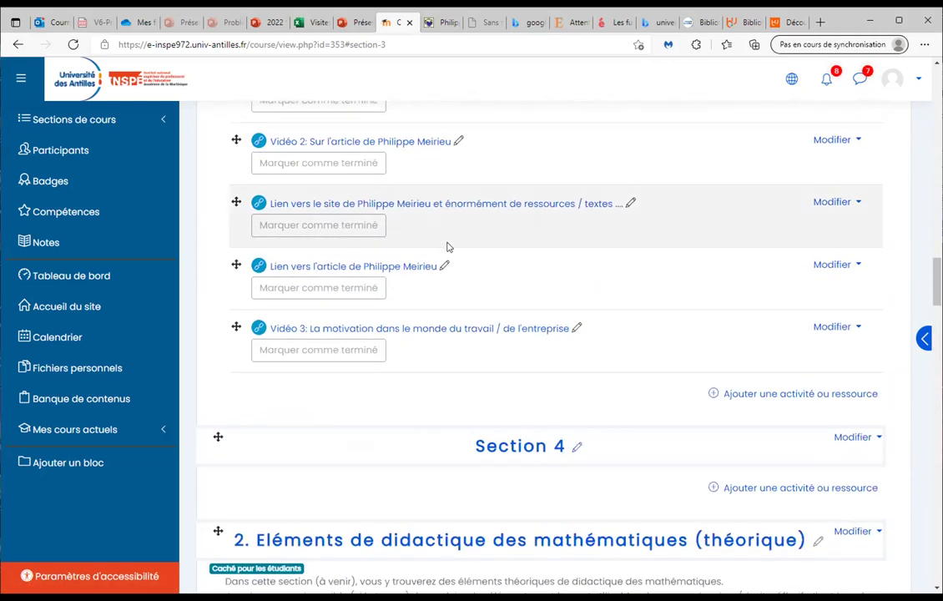
scroll(448, 247, up, 3)
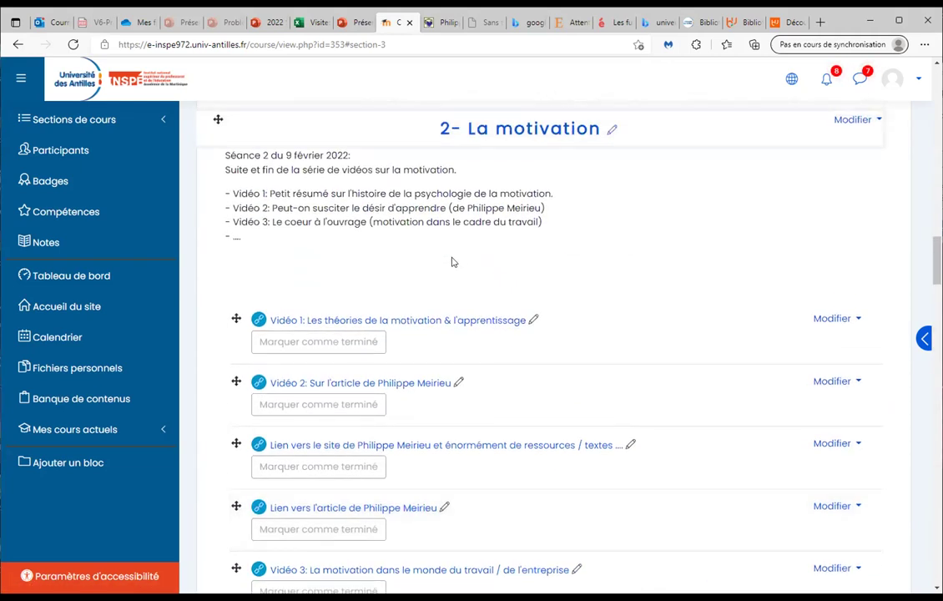
scroll(451, 254, up, 10)
scroll(449, 255, up, 3)
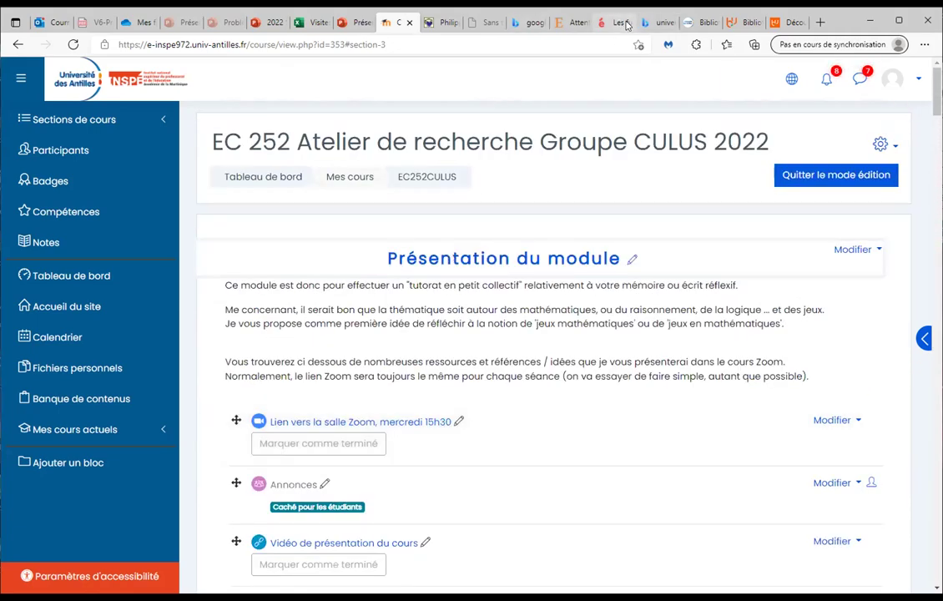
- Add a Questionnaire activity to the section "2- La motivation"
scroll(499, 186, down, 8)
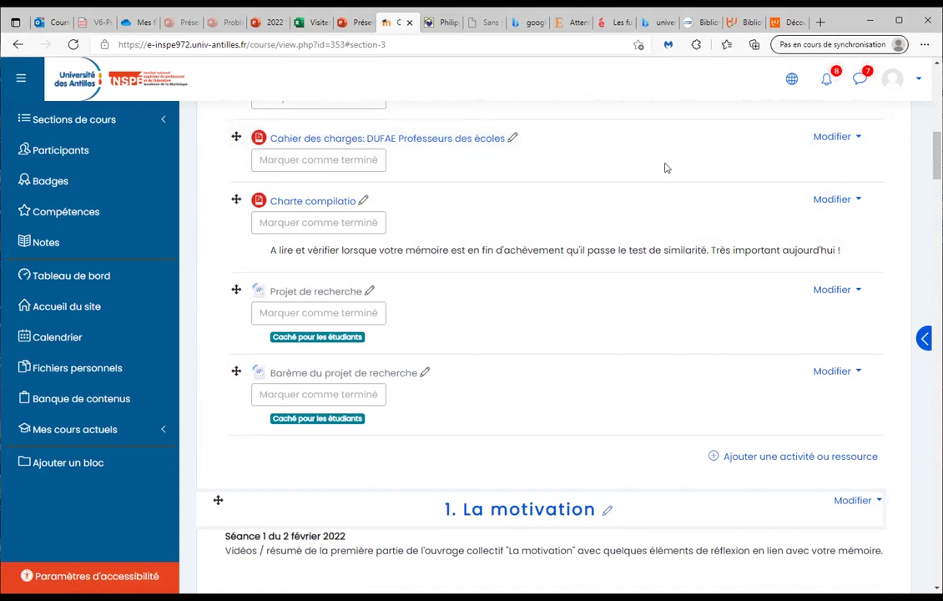
scroll(665, 167, down, 15)
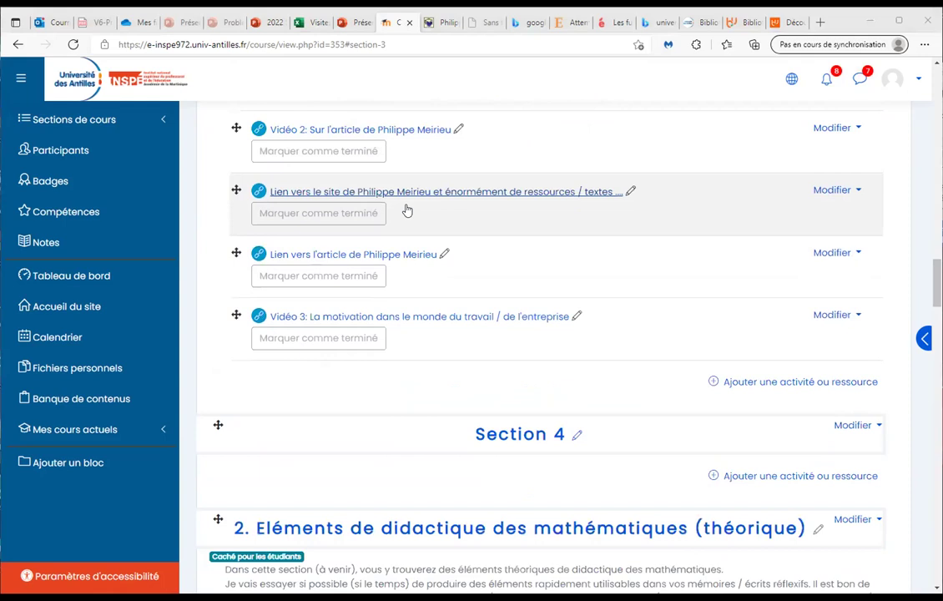
click(740, 374)
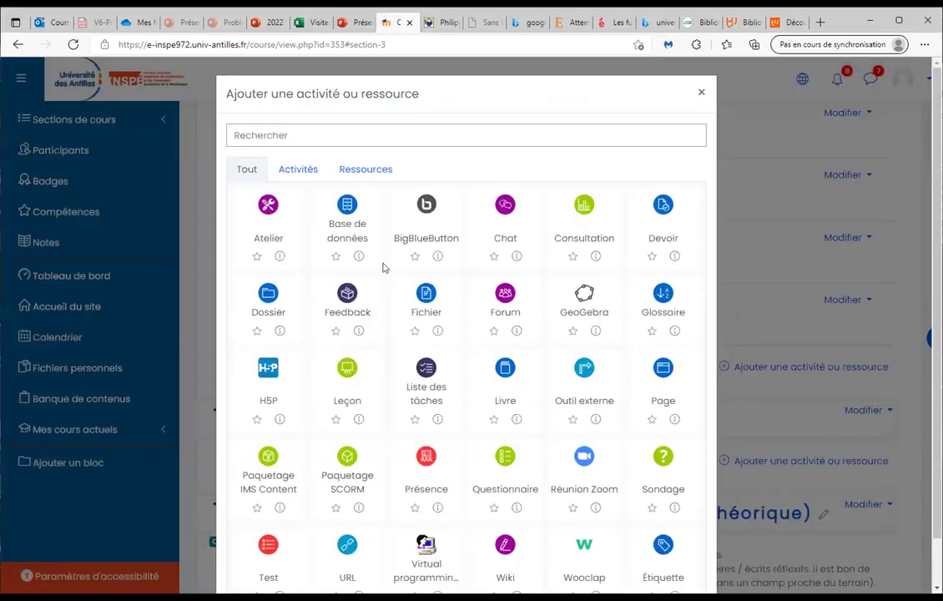
scroll(384, 267, down, 1)
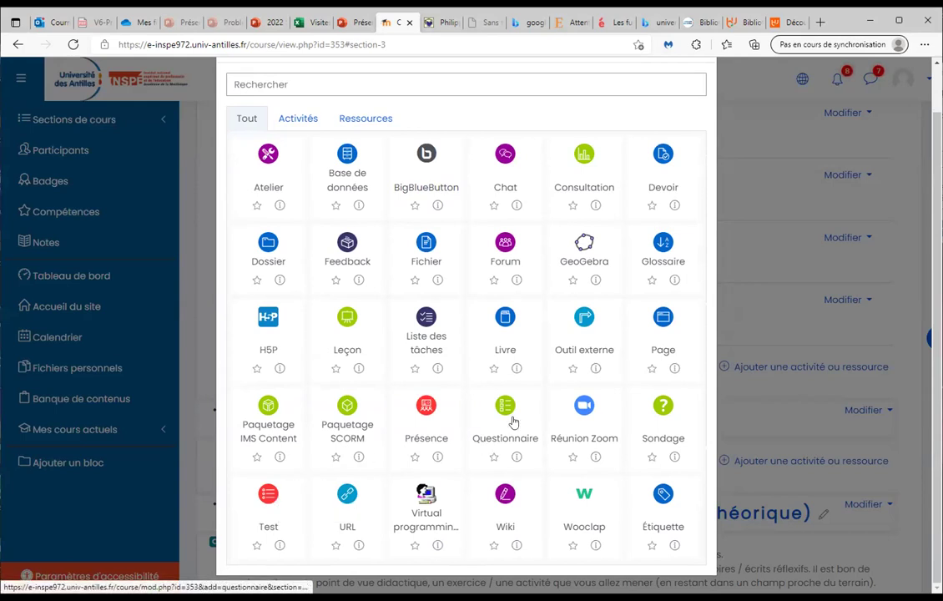
scroll(514, 422, up, 1)
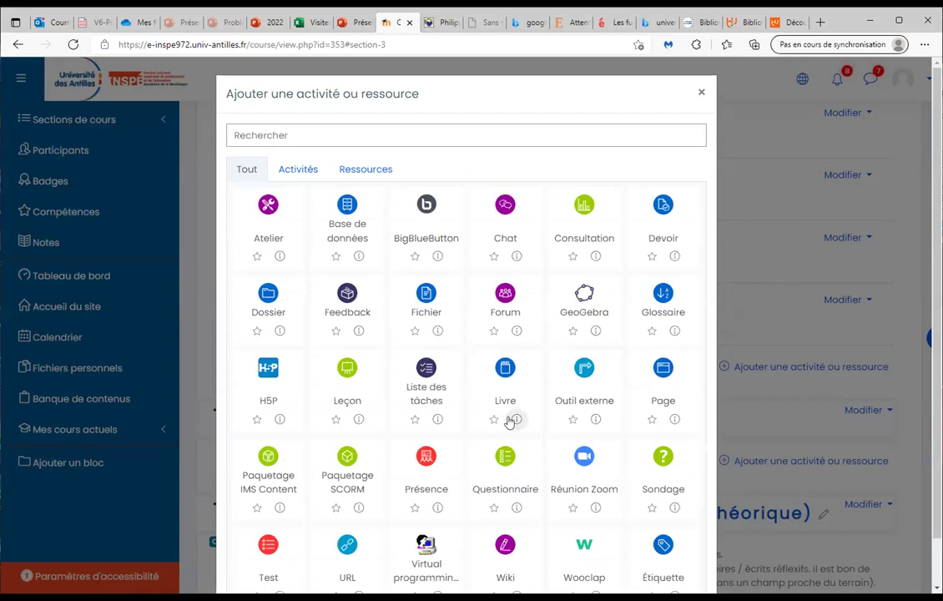
scroll(510, 421, down, 1)
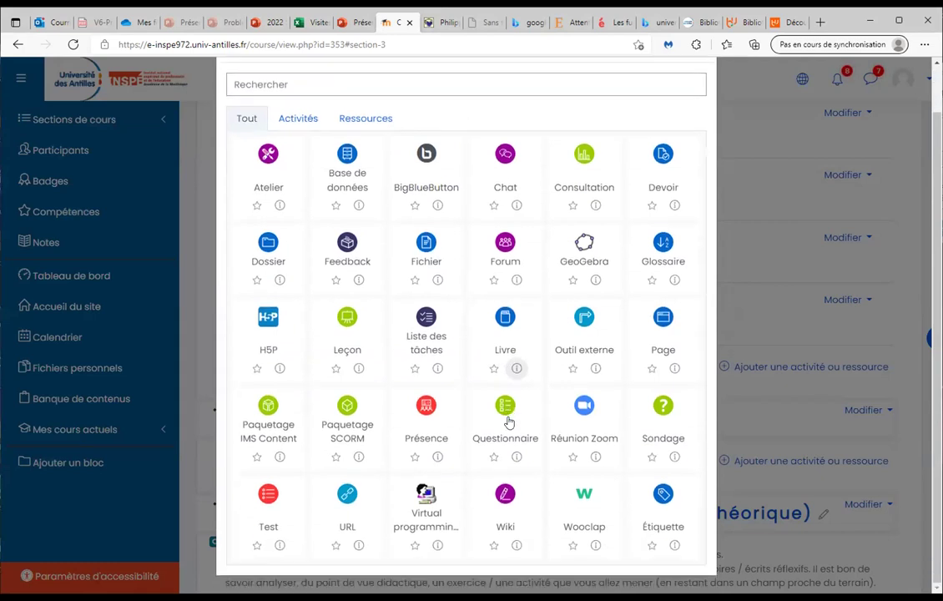
click(498, 407)
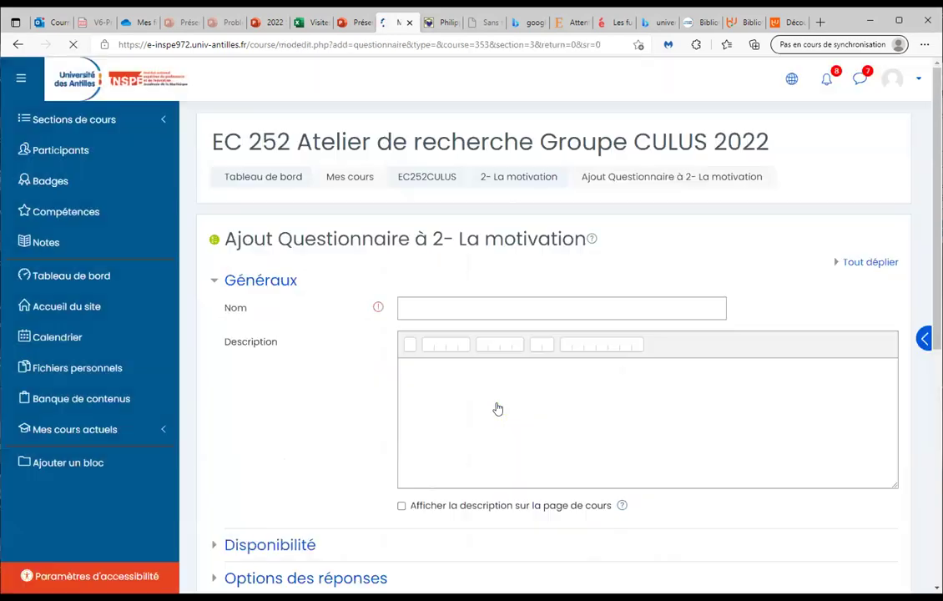
- Name the questionnaire "Question de départ pour votre mémoire ?" and save it, returning to the course
scroll(400, 374, down, 5)
scroll(401, 380, up, 4)
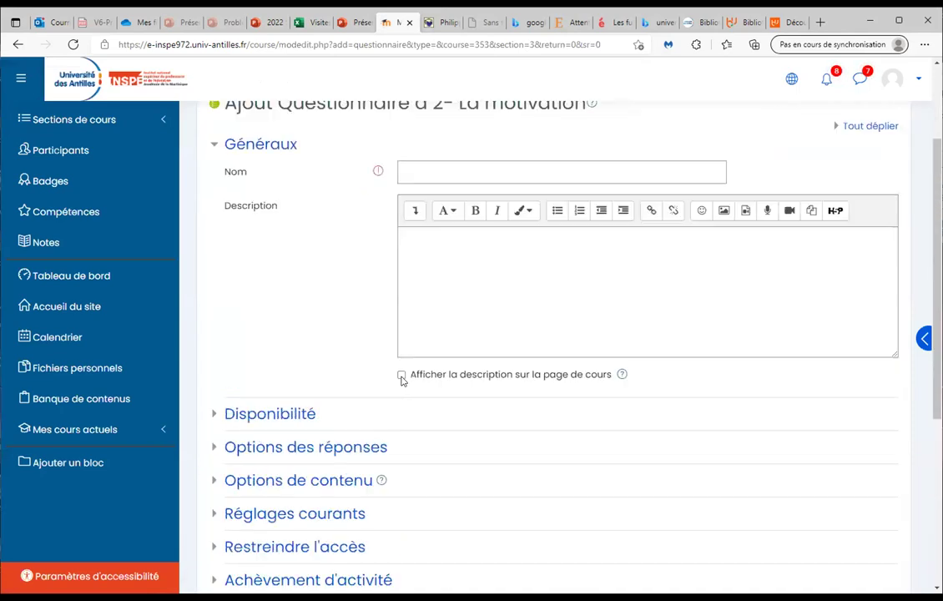
click(455, 219)
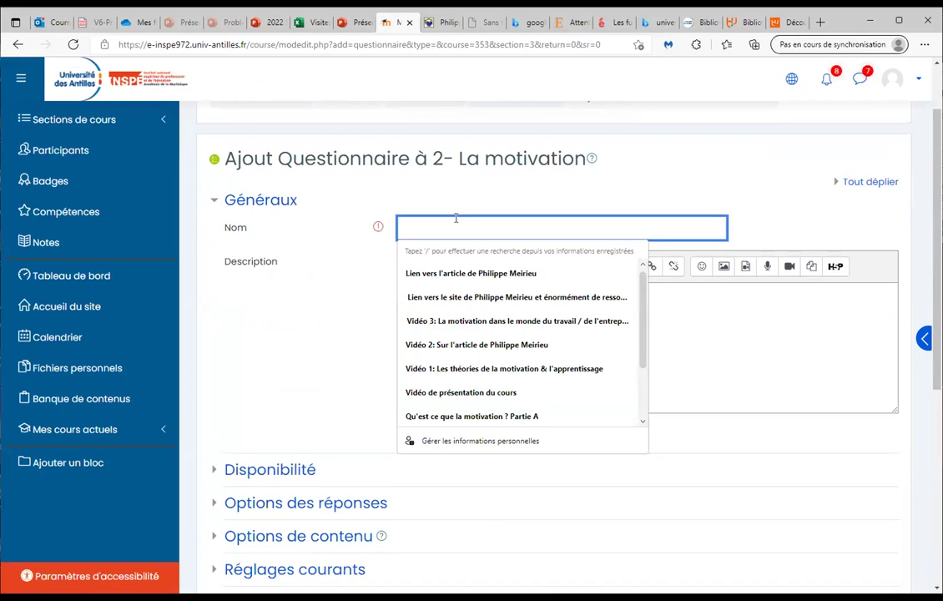
text(Questio)
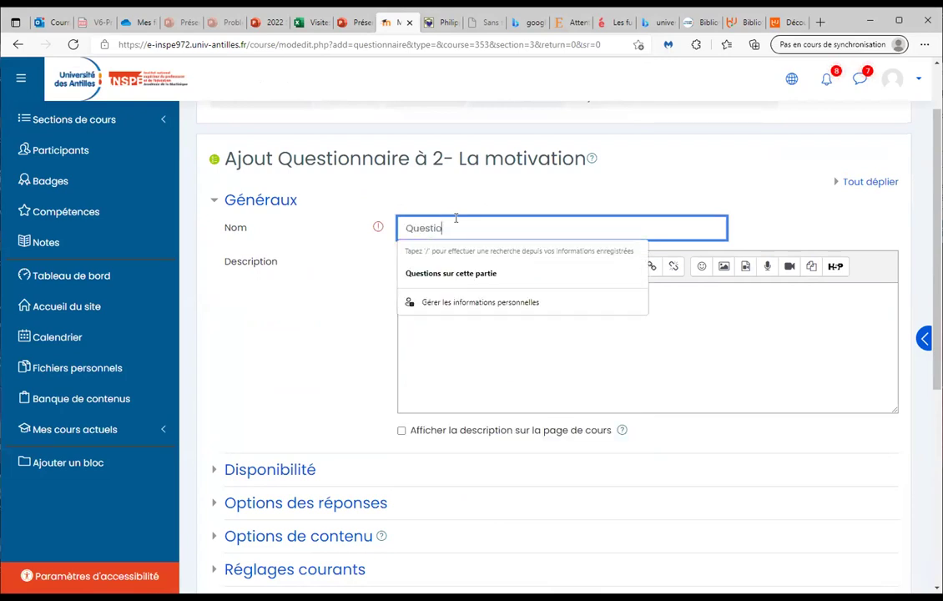
text(n de départ)
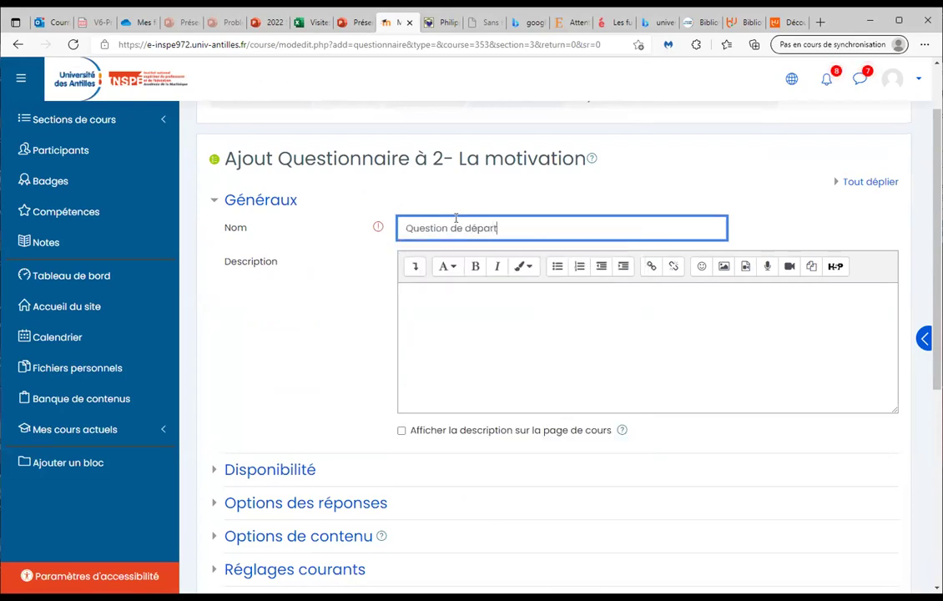
text( pour votre mémoire ?)
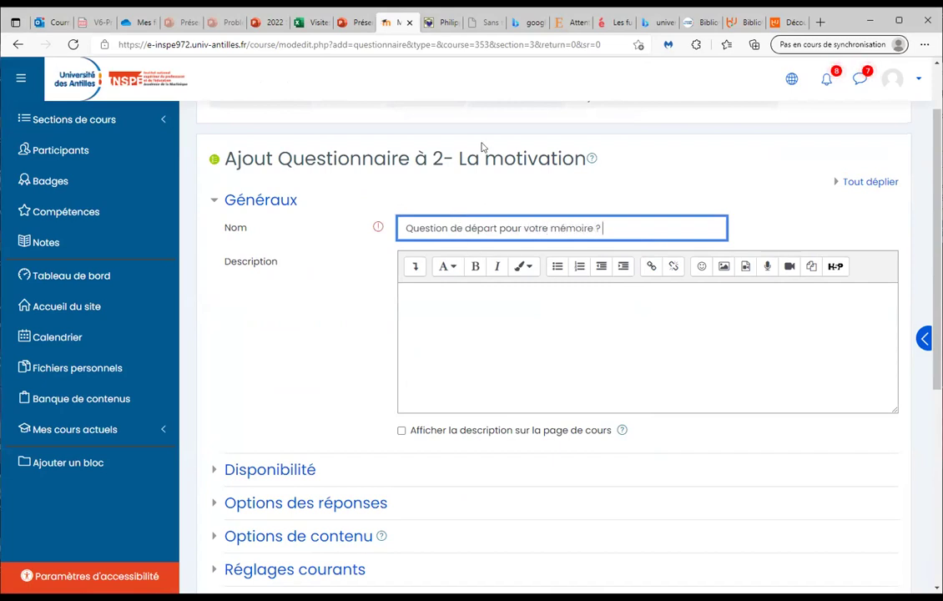
scroll(459, 360, down, 4)
click(457, 417)
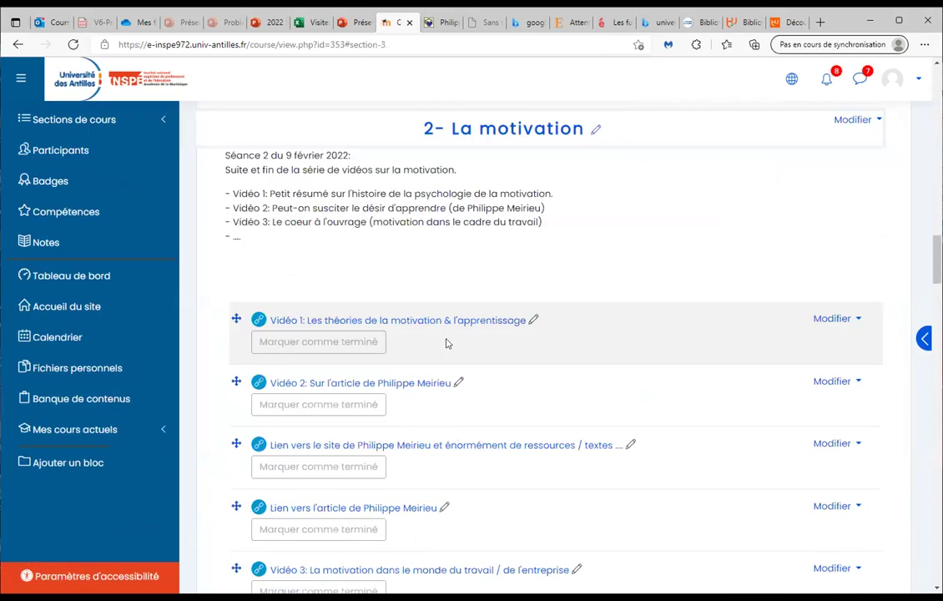
- Open the questionnaire "Question de départ pour votre mémoire ?" and start a question of type Texte long with a required answer
scroll(445, 342, down, 4)
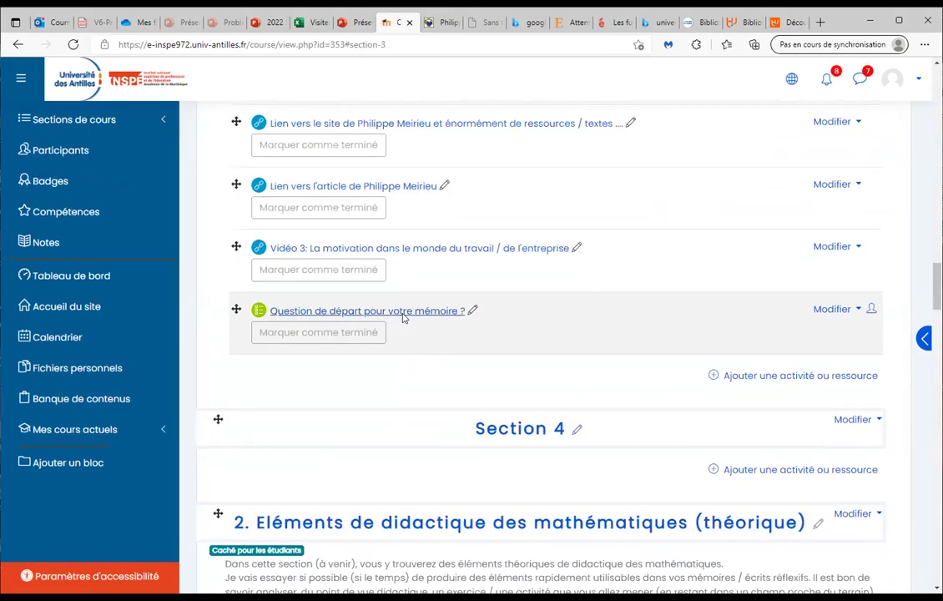
click(405, 310)
click(289, 281)
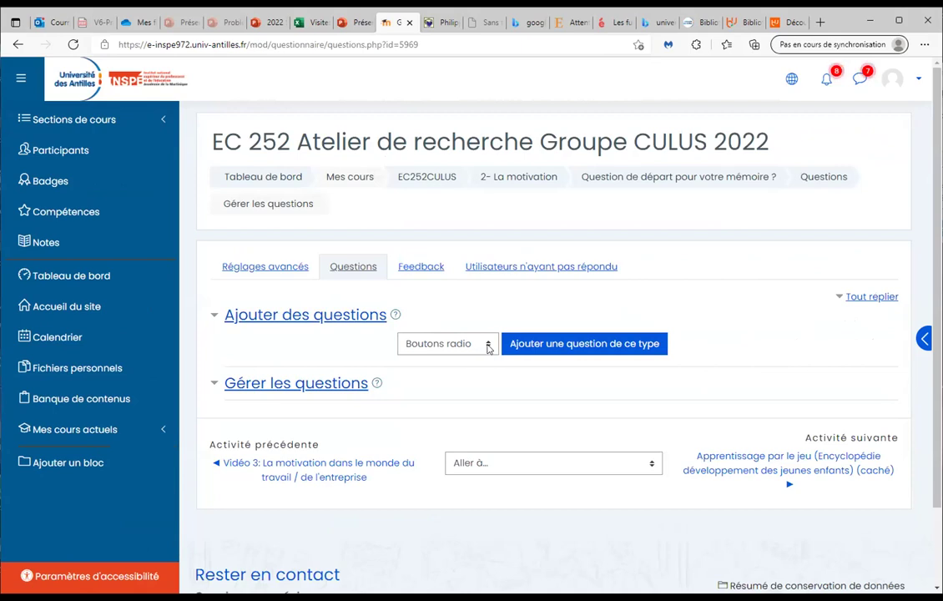
click(489, 348)
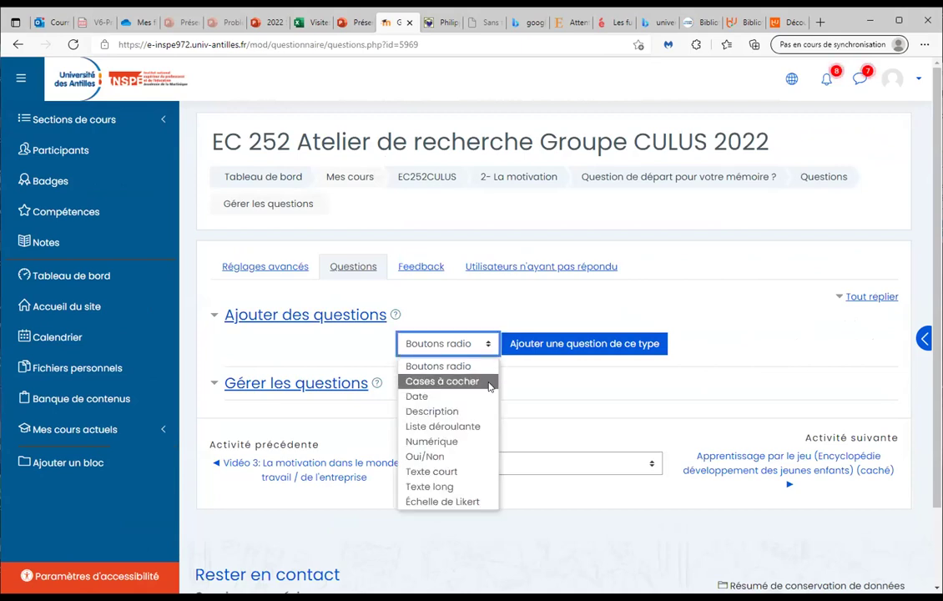
click(444, 486)
click(553, 346)
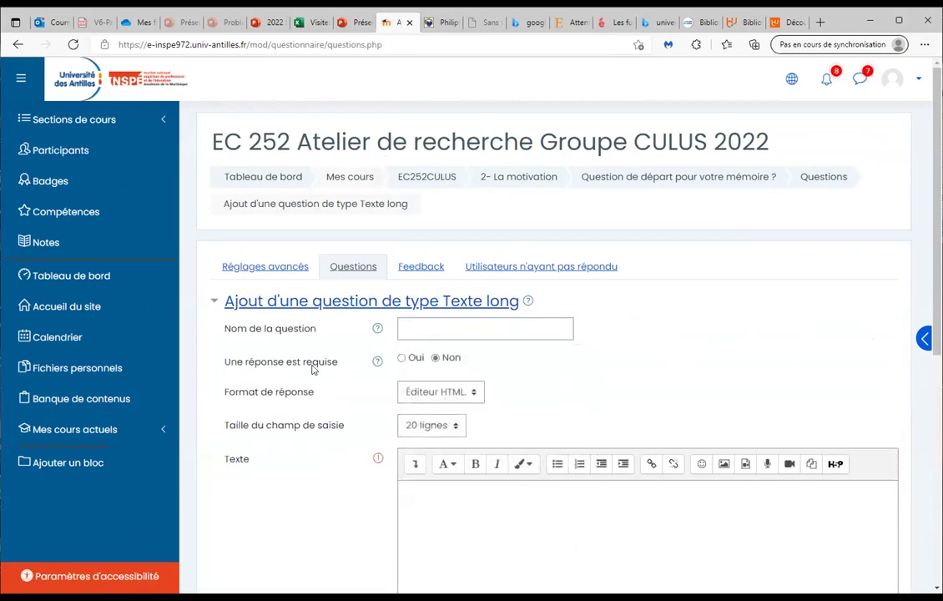
click(425, 330)
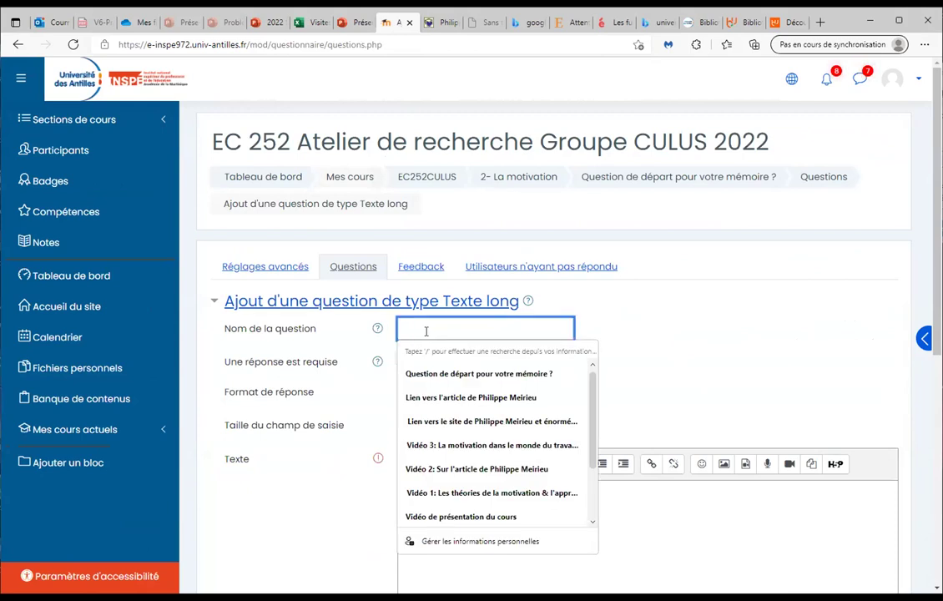
text(Quelle serait voter)
key(BackSpace)
key(BackSpace)
text(re qu)
key(BackSpace)
text(ue)
key(BackSpace)
key(BackSpace)
text(uestion d)
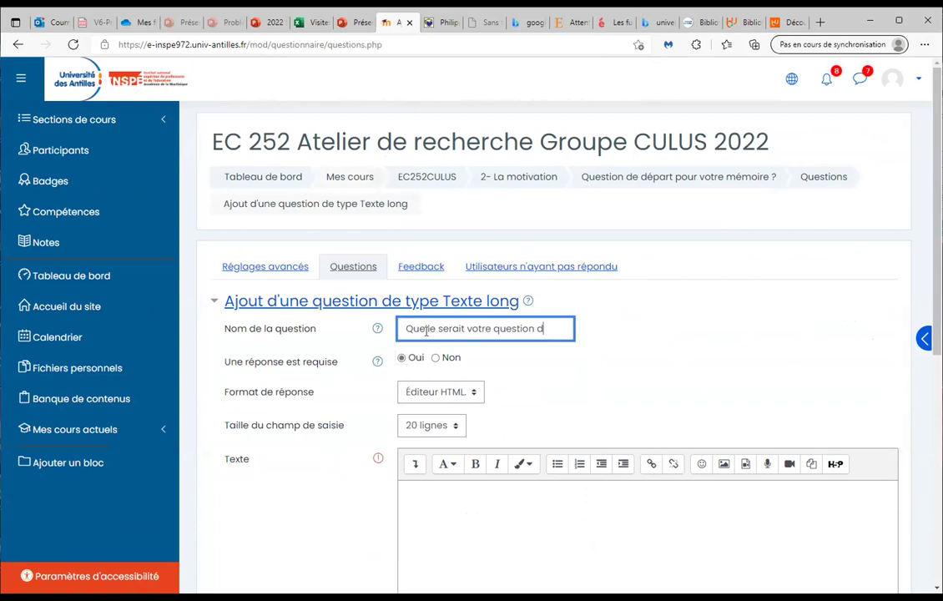
key(BackSpace)
key(BackSpace)
key(BackSpace)
key(BackSpace)
key(BackSpace)
key(BackSpace)
key(BackSpace)
key(BackSpace)
key(BackSpace)
key(BackSpace)
key(BackSpace)
key(BackSpace)
key(BackSpace)
key(BackSpace)
key(BackSpace)
key(BackSpace)
key(BackSpace)
key(BackSpace)
key(BackSpace)
key(BackSpace)
key(BackSpace)
key(BackSpace)
key(BackSpace)
key(BackSpace)
key(BackSpace)
key(BackSpace)
key(BackSpace)
key(BackSpace)
key(BackSpace)
key(BackSpace)
- Name the question "Question" and enter its text "Quelle serait votre question initiale pour votre mémoire de master ?"
text(Question)
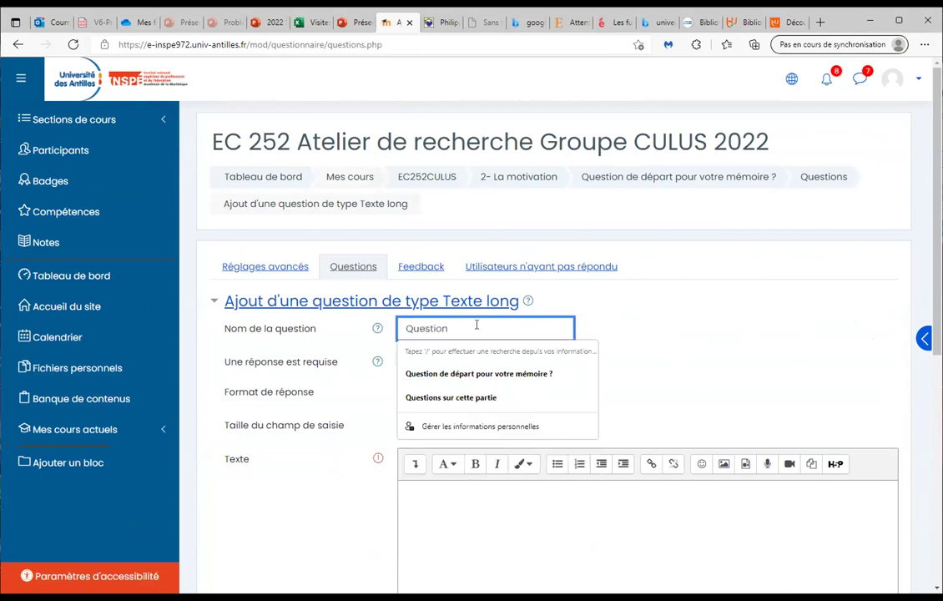
click(470, 509)
text(Quell)
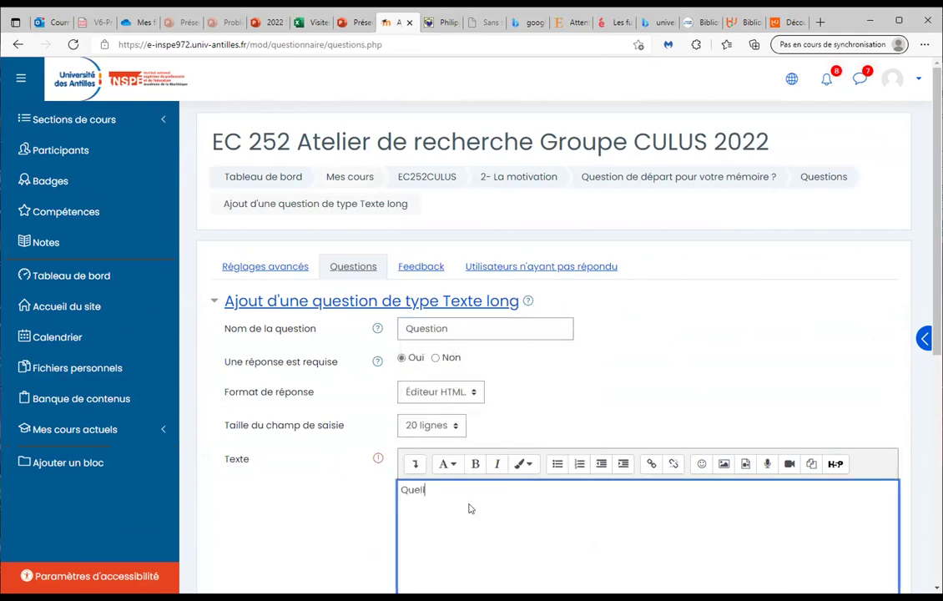
text(e serait vtotre question ui)
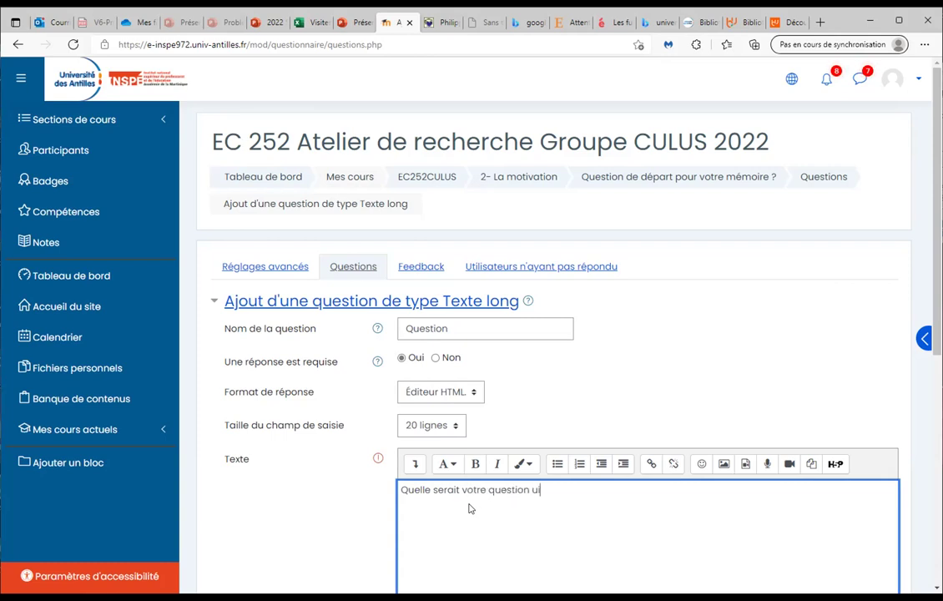
key(BackSpace)
key(BackSpace)
text(initiale pour votre mémoir)
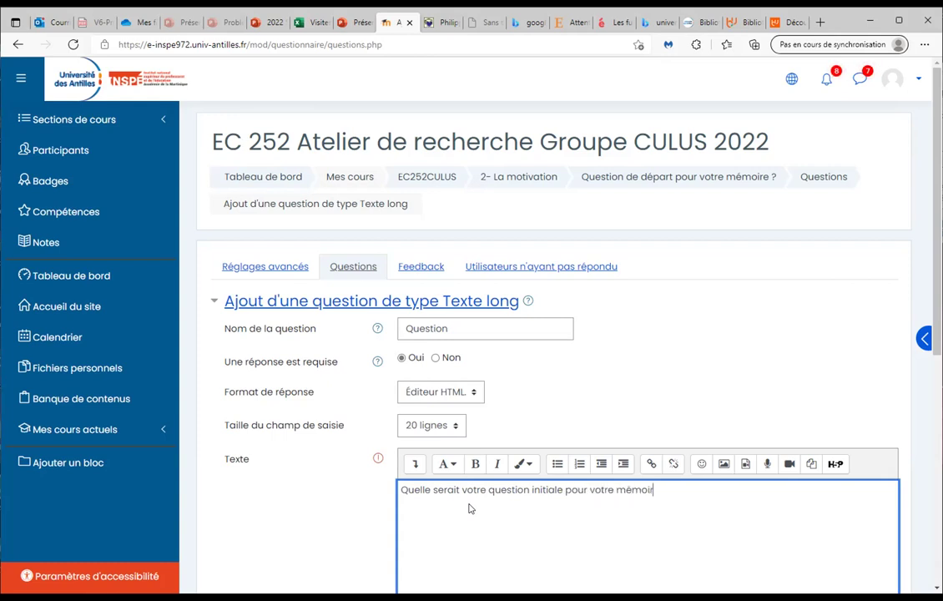
text(e de master ?)
- Add a second line "Essayez de détailler un minimum" to the question text and save the question
key(Return)
text(D)
key(BackSpace)
text(Essayez de détailler un mon)
key(BackSpace)
key(BackSpace)
text(inimum)
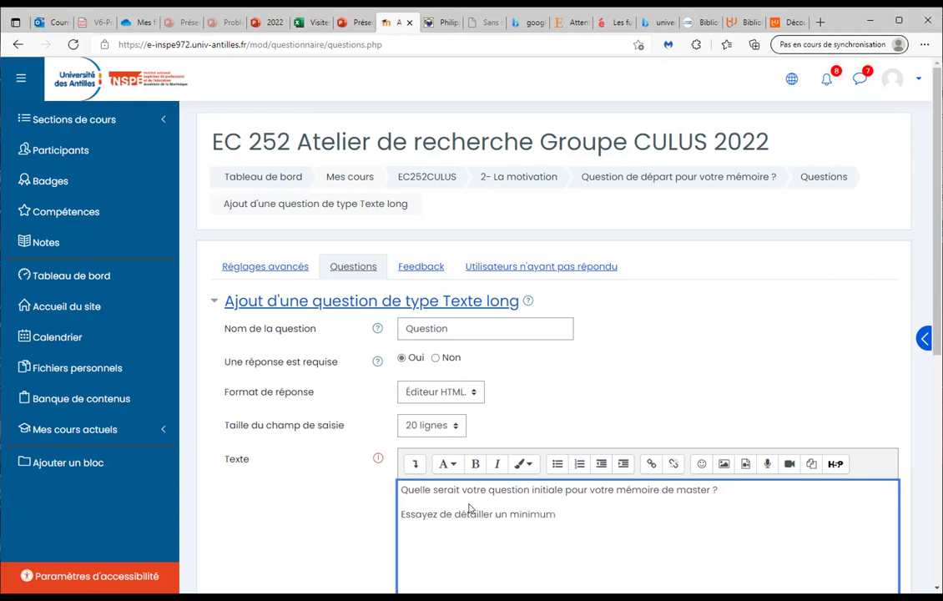
scroll(337, 459, down, 3)
click(419, 468)
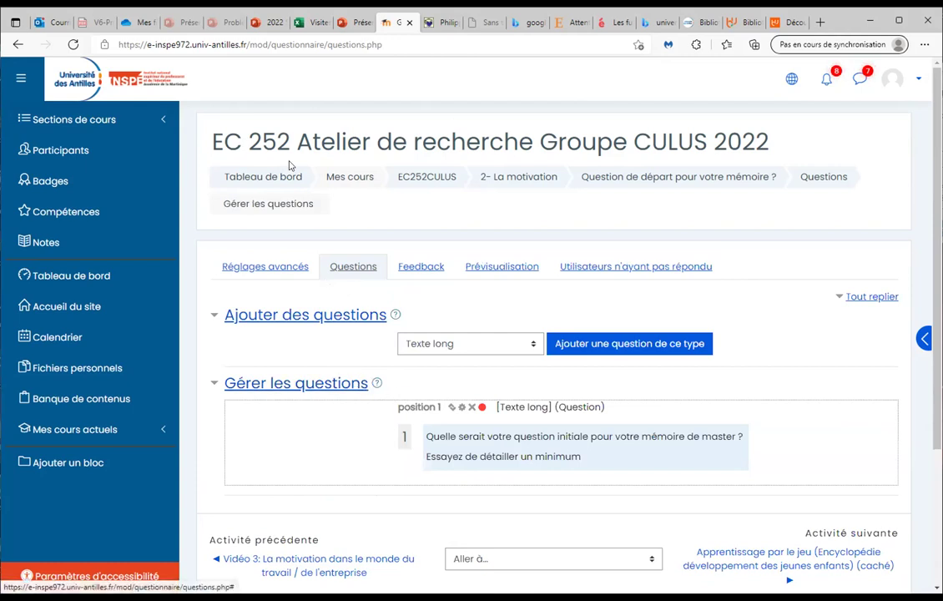
- Check the questionnaire's question management page and its advanced settings for content and submission options
click(829, 181)
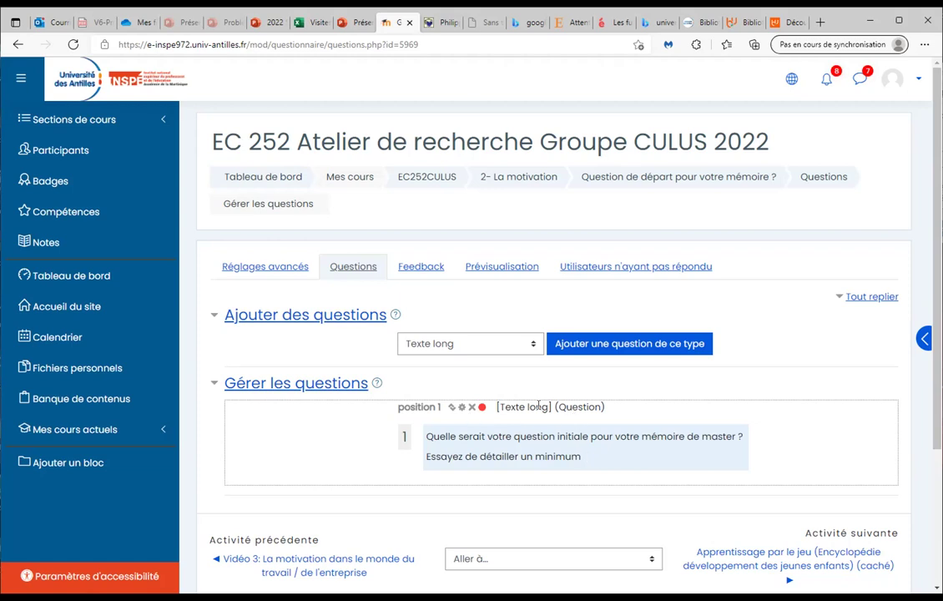
scroll(538, 406, down, 2)
scroll(439, 343, up, 1)
click(295, 284)
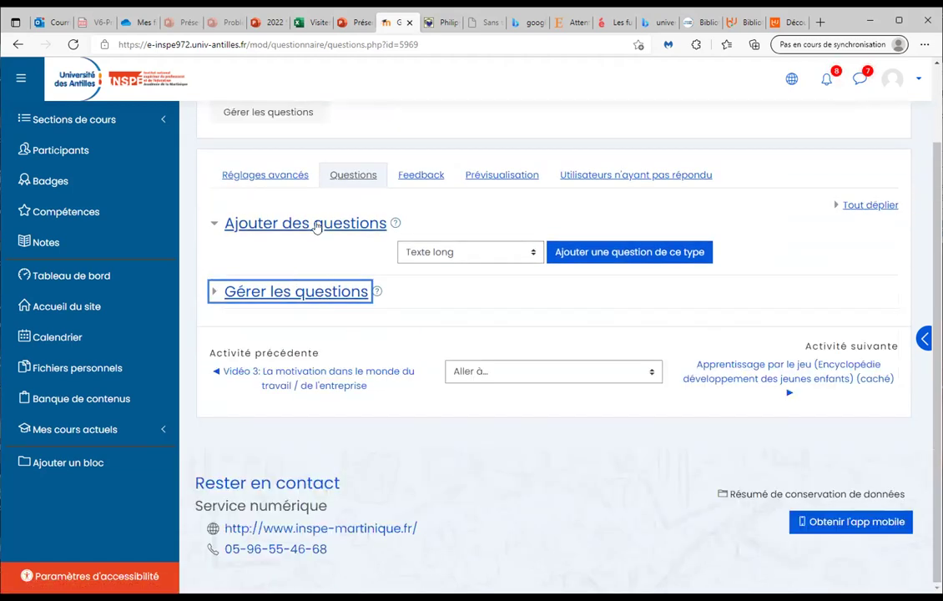
click(275, 175)
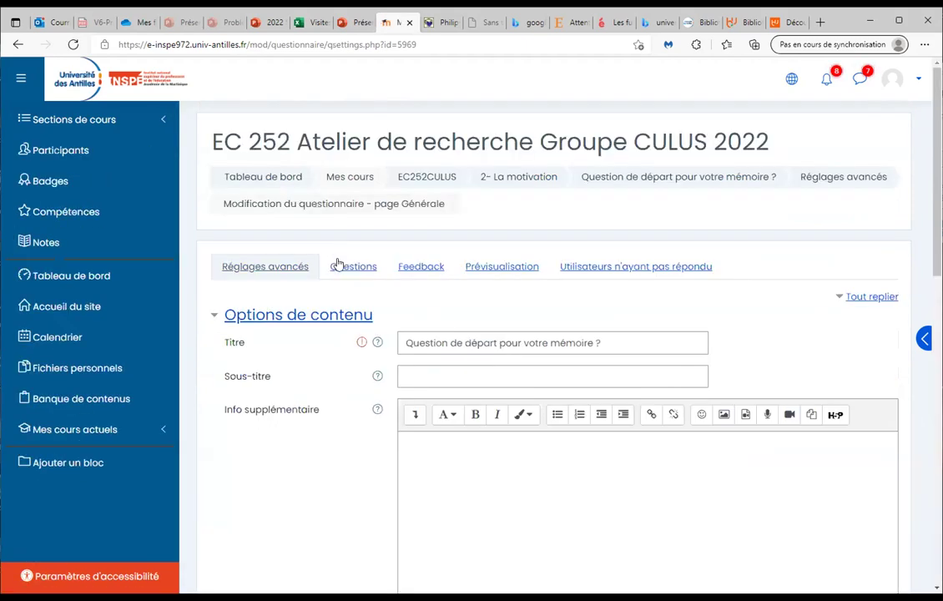
scroll(300, 371, down, 5)
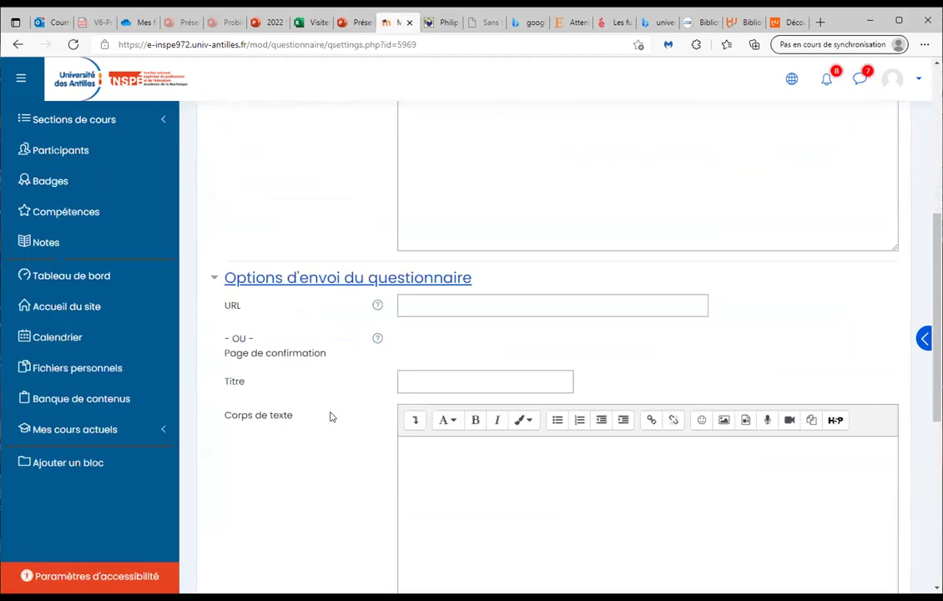
scroll(330, 416, down, 5)
scroll(401, 367, up, 15)
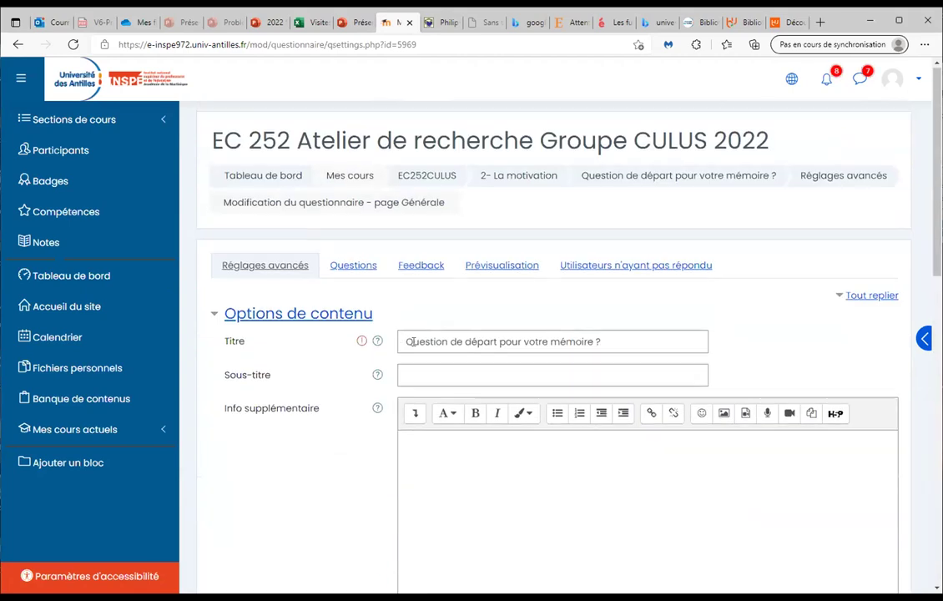
- Return to section "2- La motivation" and append "(é remplir si vous en avez déjà une petite idée)" to the questionnaire's name
click(675, 175)
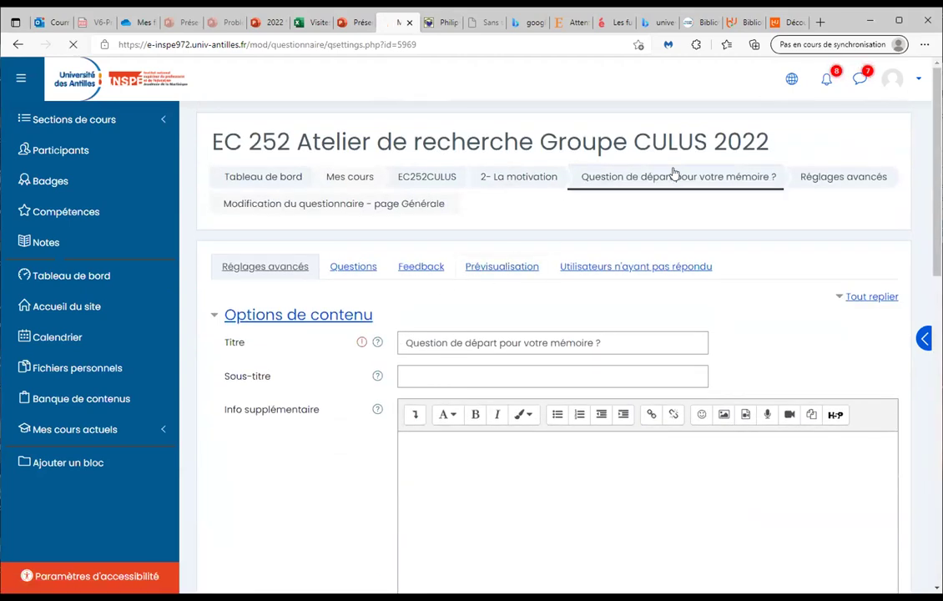
click(519, 177)
scroll(290, 149, down, 3)
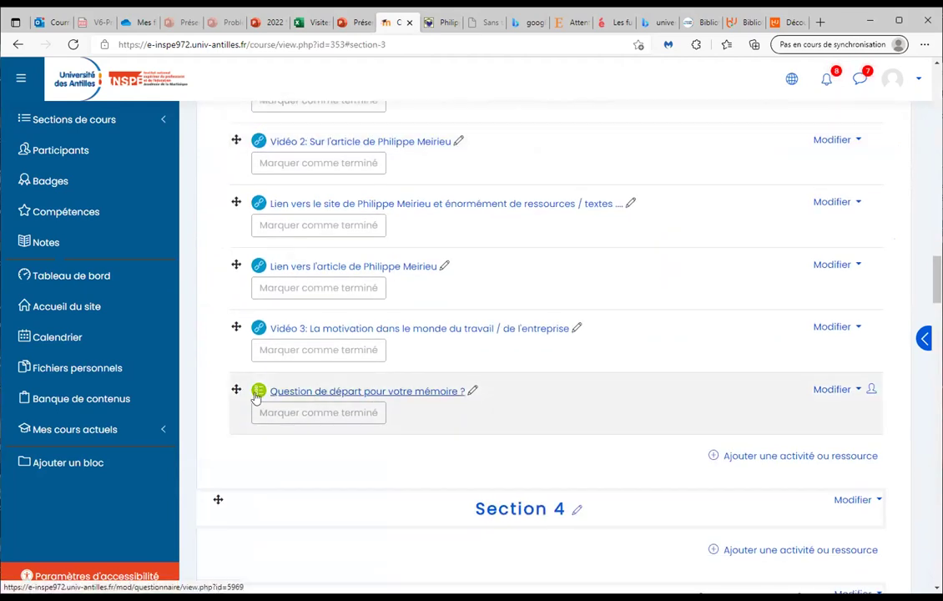
click(476, 392)
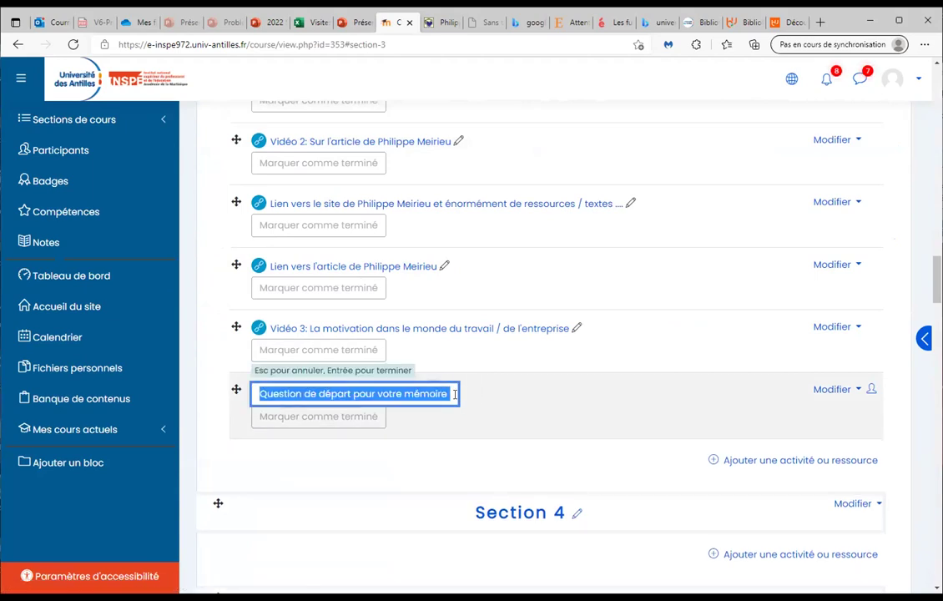
key(End)
text(?)
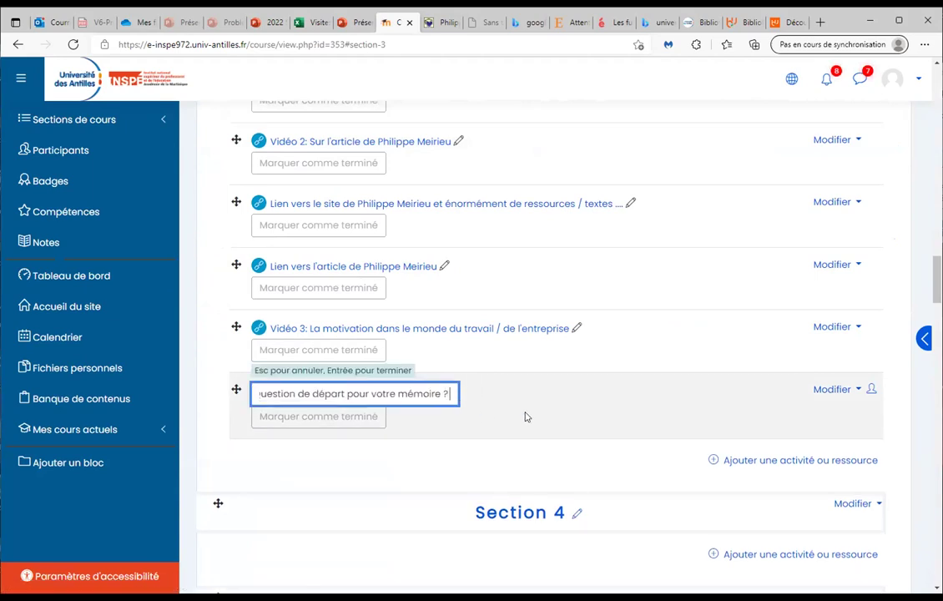
text( (à remp)
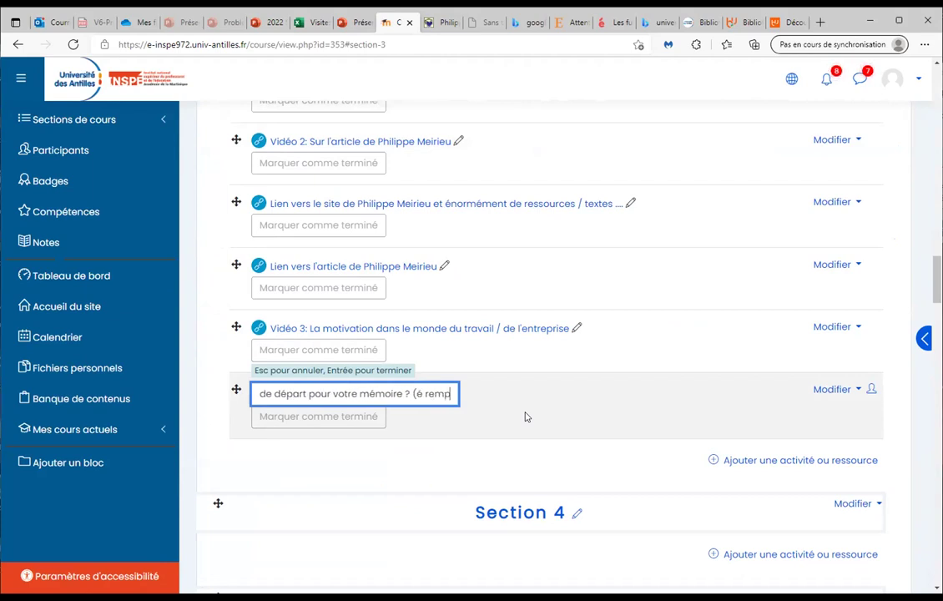
text(lir si vous en)
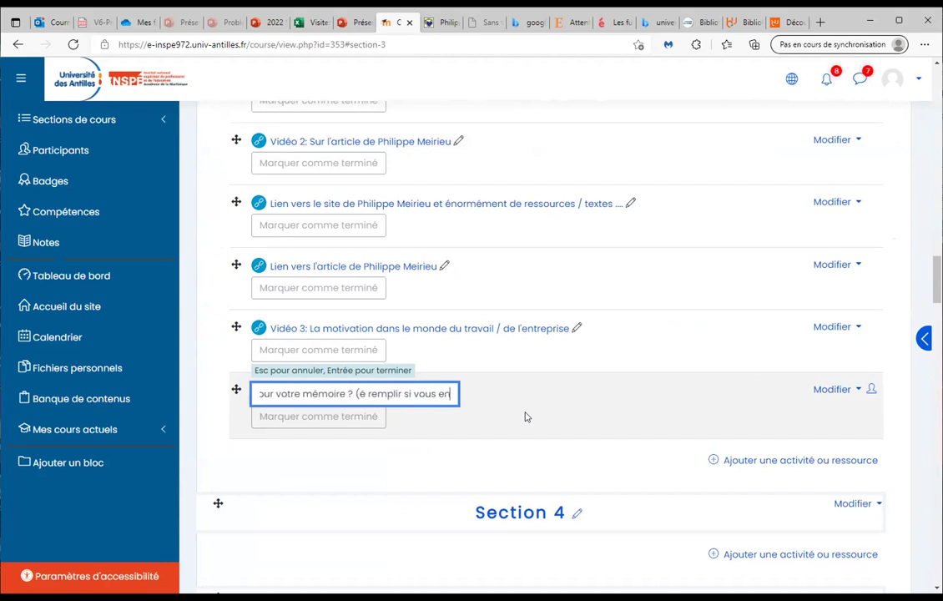
text( avez céjà une)
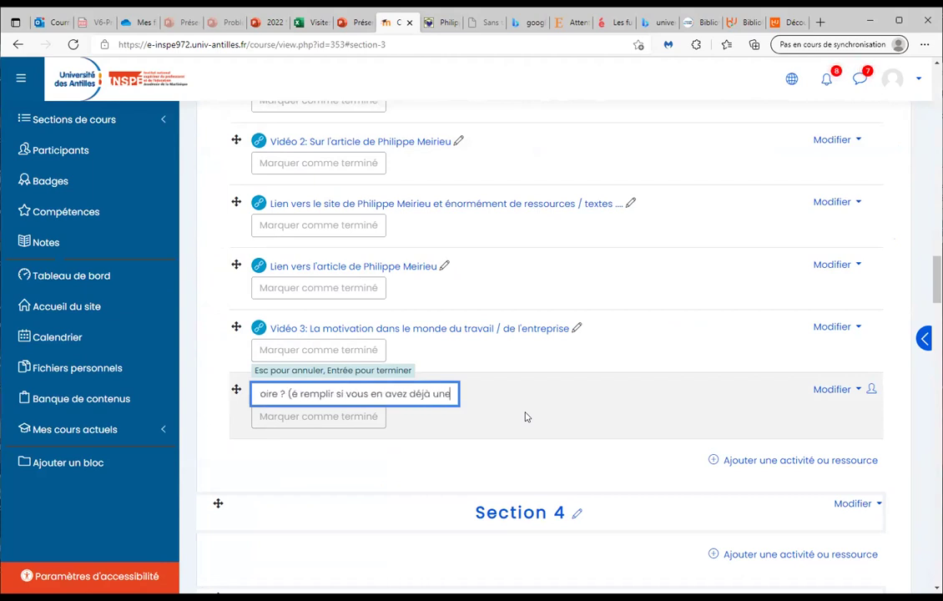
text( petite idée))
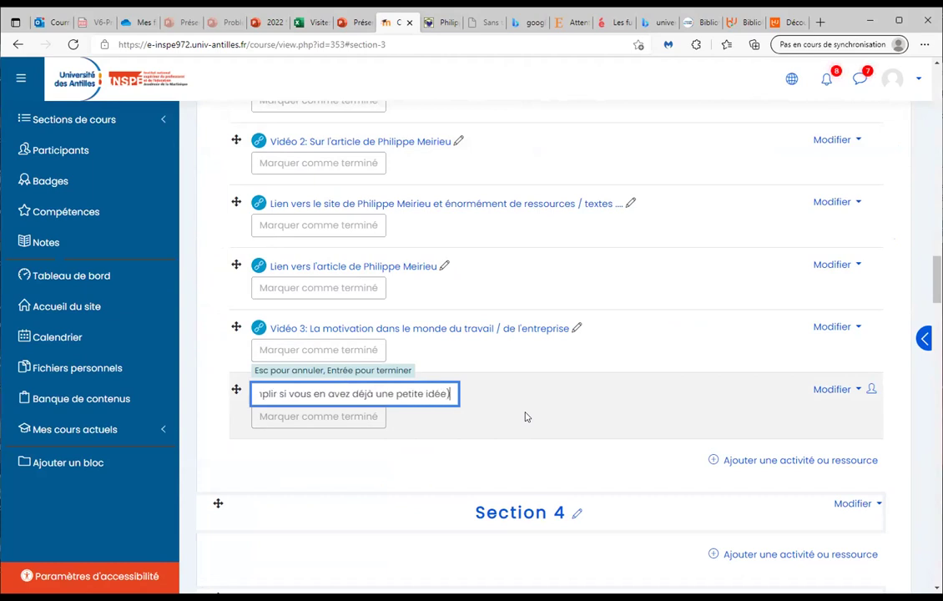
key(Return)
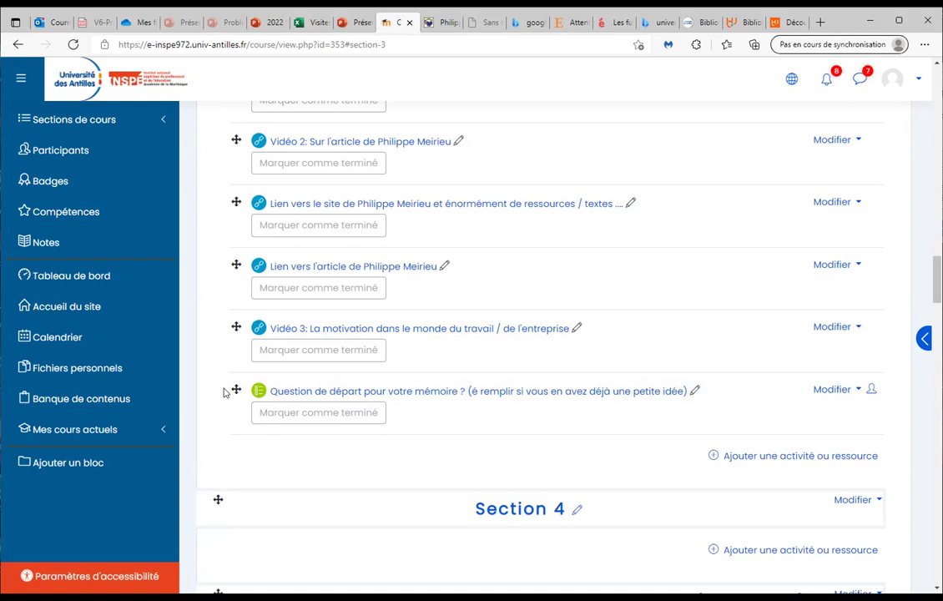
scroll(227, 393, up, 4)
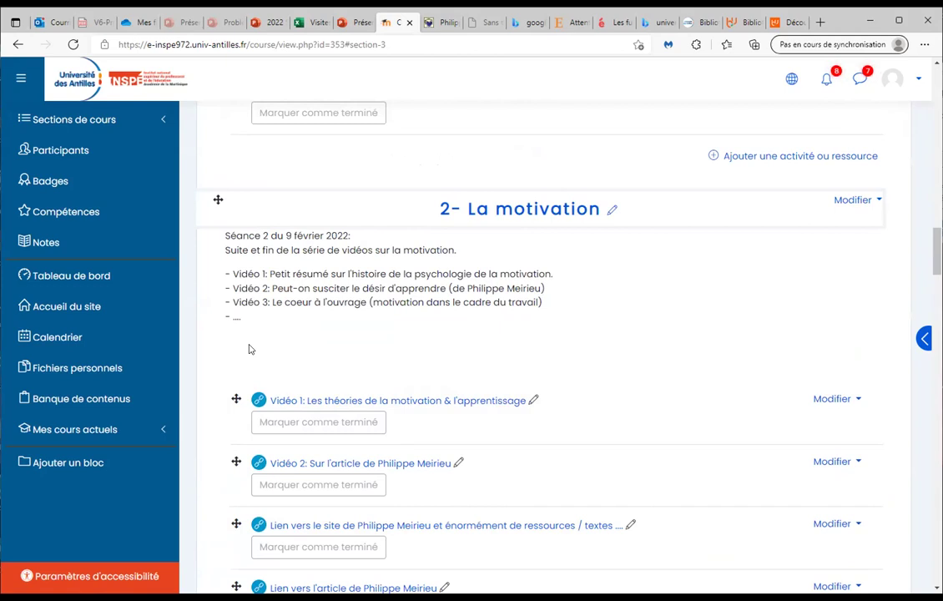
scroll(247, 349, down, 2)
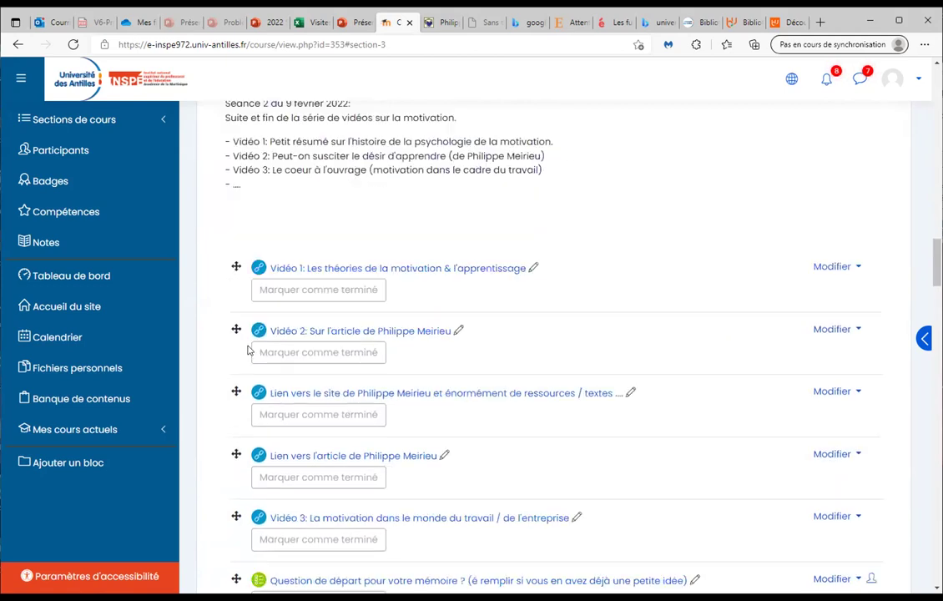
scroll(217, 361, down, 6)
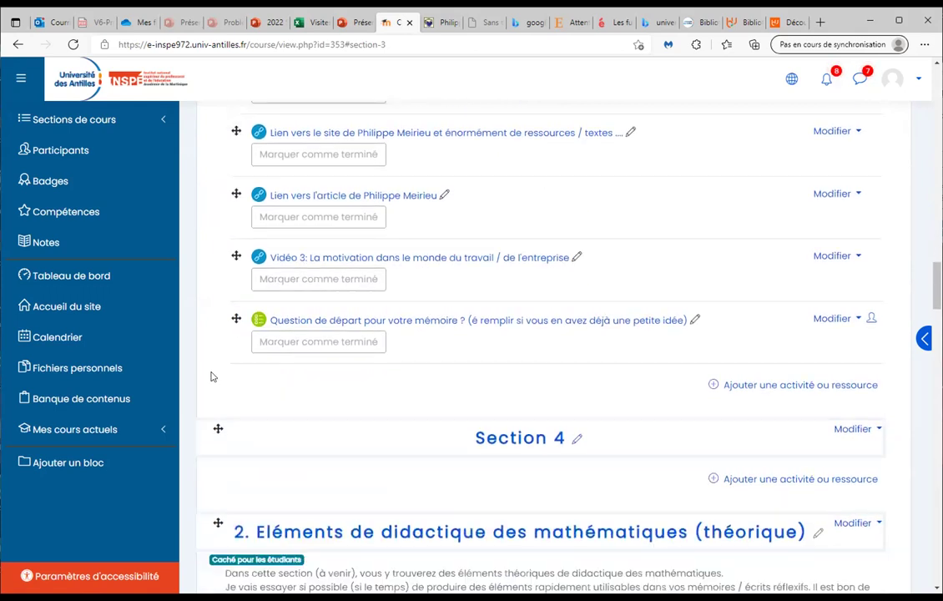
scroll(211, 377, up, 4)
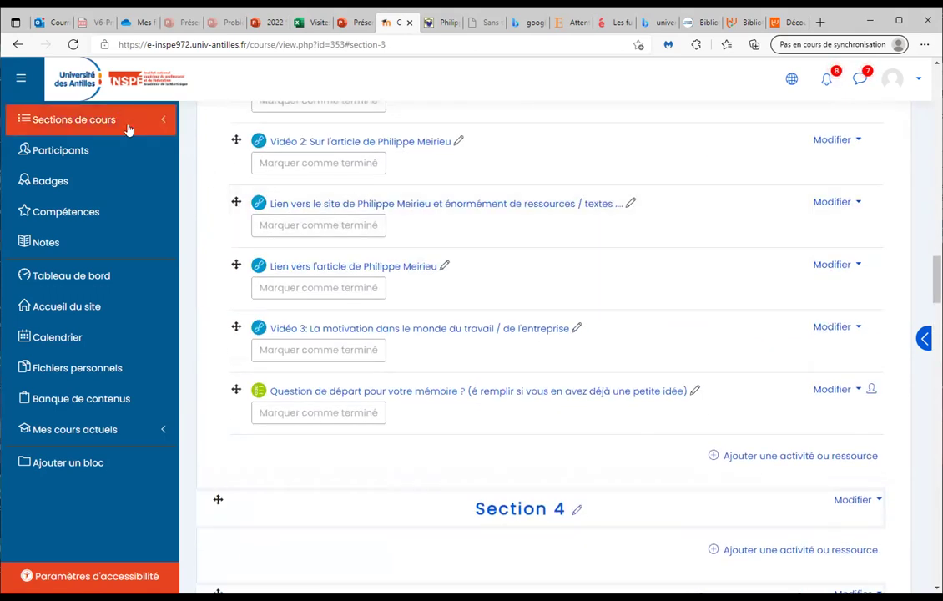
scroll(274, 375, up, 1)
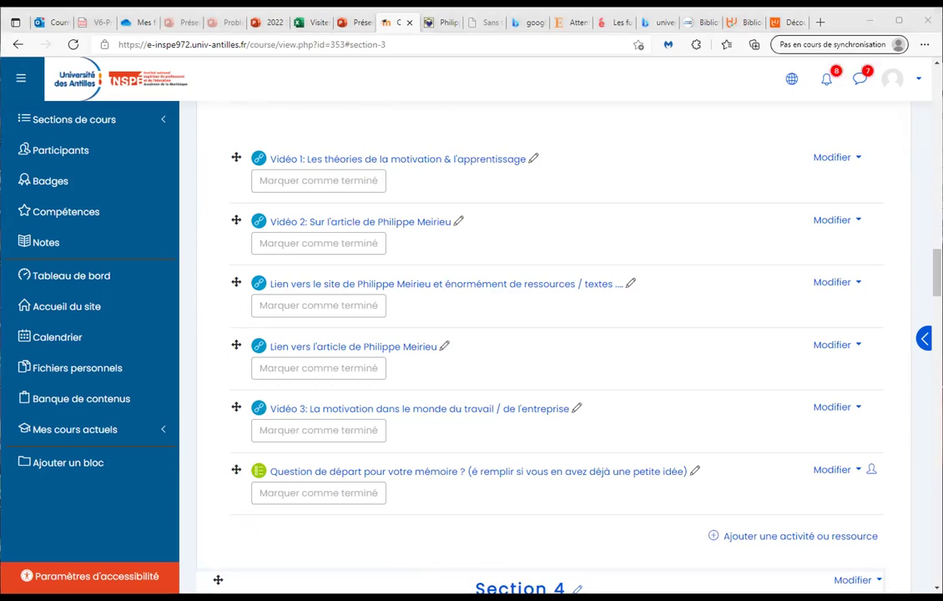
- Switch to the whiteboard and draw a large filled red rectangle below the greeting, divided by a slanted blue line
mouse_move(167, 119)
mouse_down()
mouse_move(293, 133)
mouse_move(318, 233)
mouse_up()
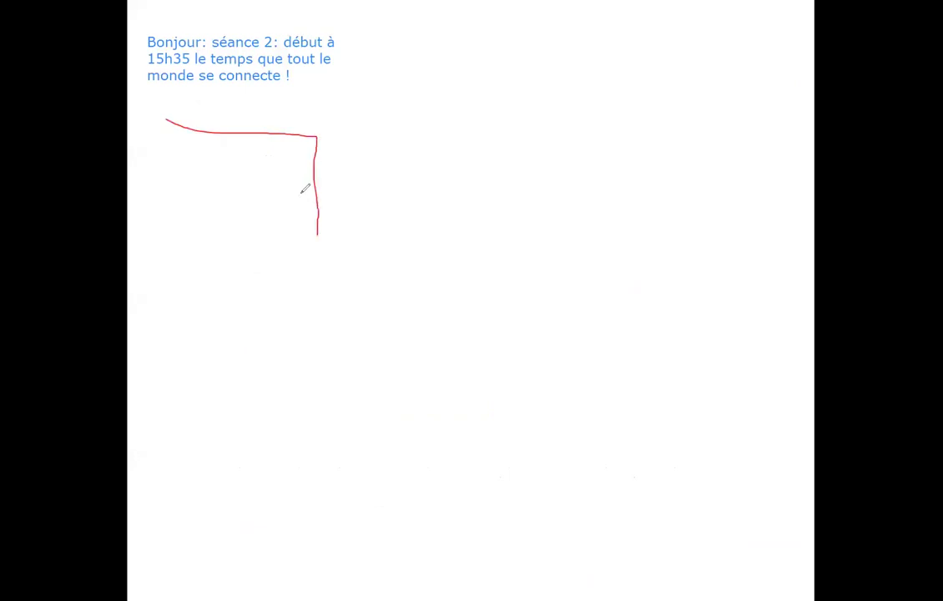
key(ctrl+z)
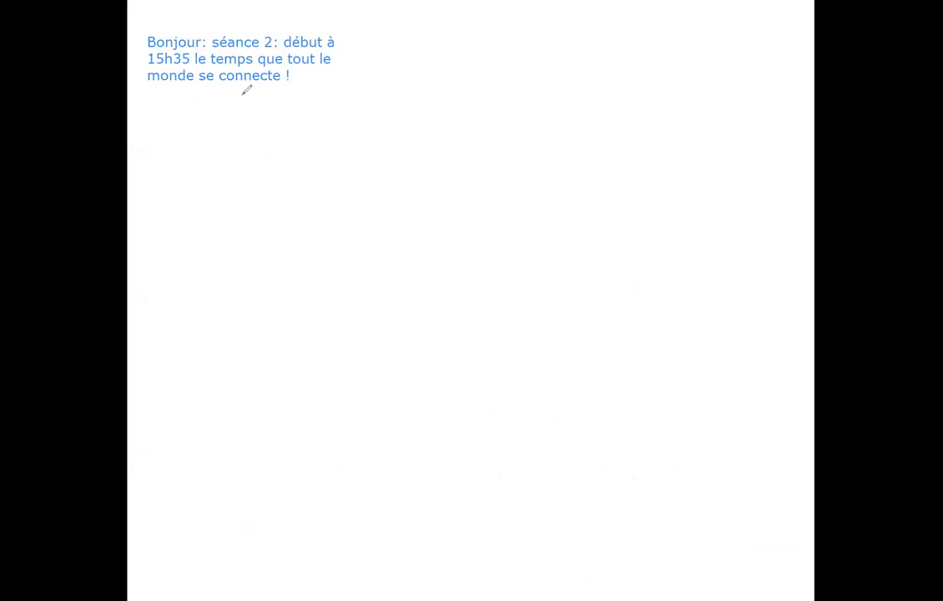
drag(165, 120, 547, 391)
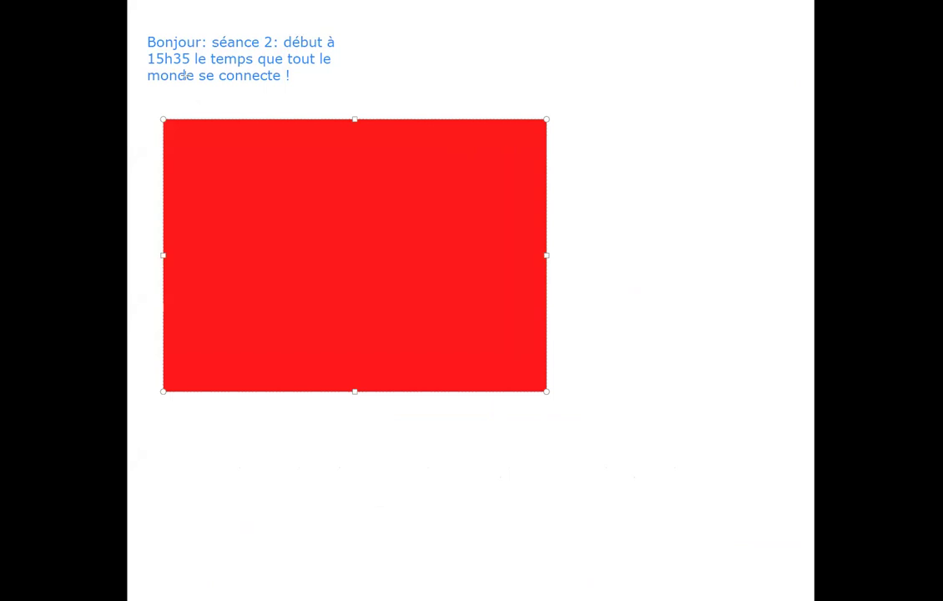
click(185, 75)
mouse_move(408, 120)
mouse_down()
mouse_move(288, 346)
mouse_move(276, 394)
mouse_up()
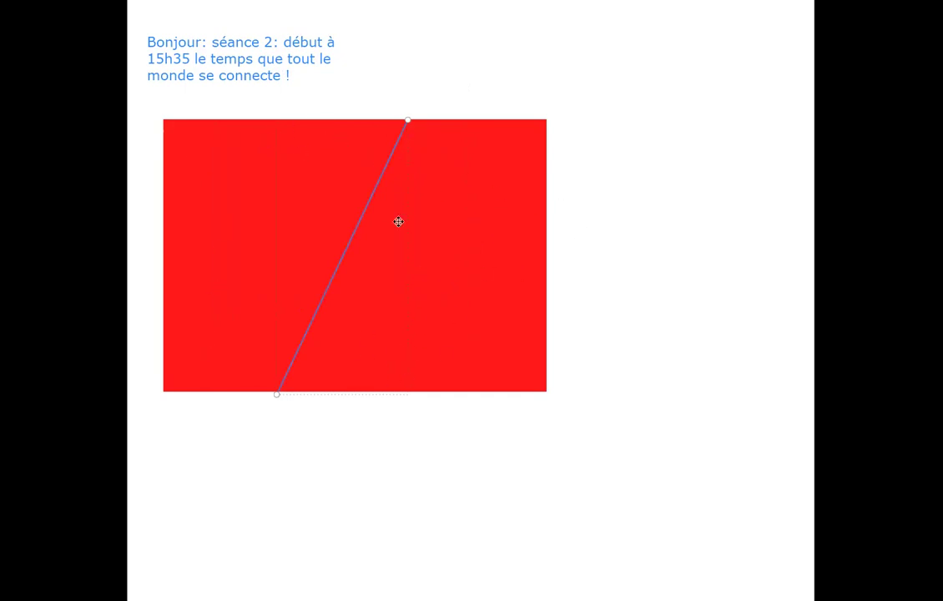
- Add the text "Contenu:" with "Connaissances" on a second line in the rectangle's part left of the slanted line
click(208, 165)
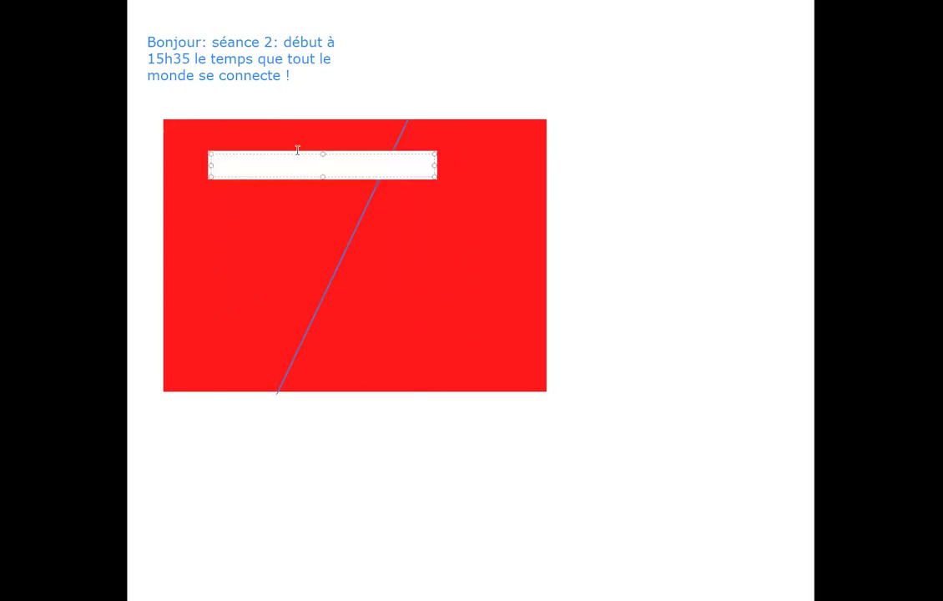
text(Contenu: Connaissances)
key(Left)
key(Left)
key(Left)
key(Left)
key(Left)
key(Left)
key(Left)
key(Left)
key(Left)
key(Left)
key(Left)
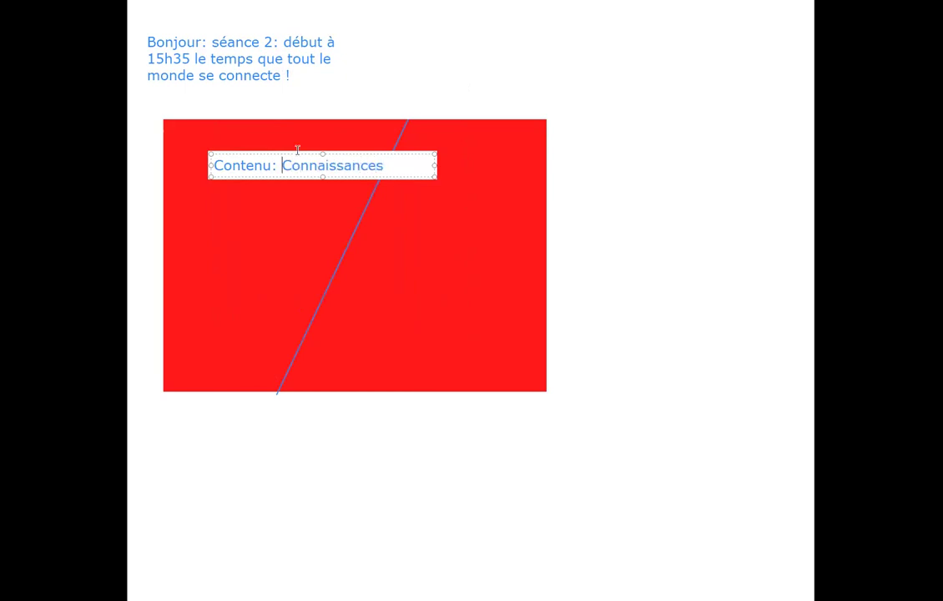
key(Return)
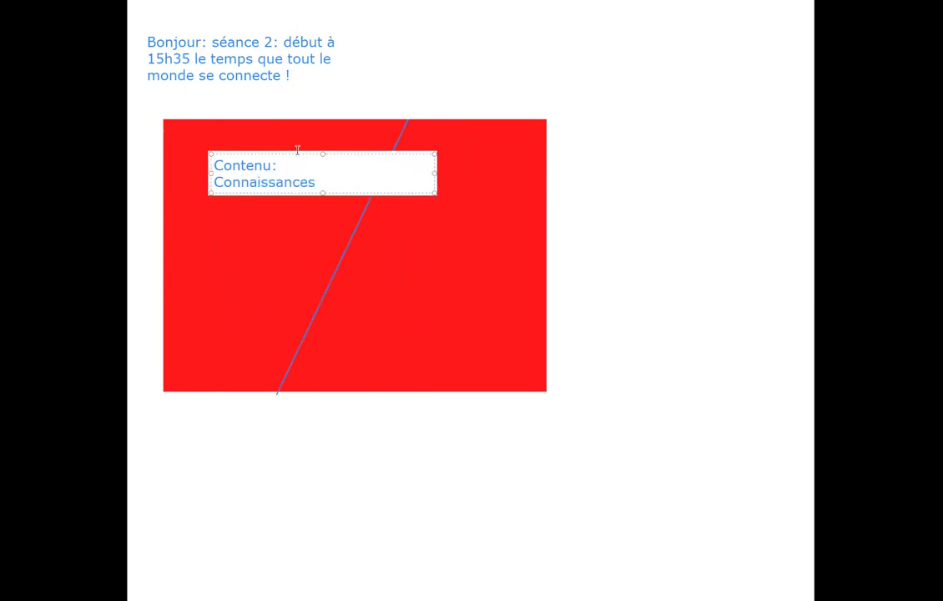
key(Escape)
- Add the text "Particulier: Votre thème de mémoire" in the lower area of the rectangle, right of the slanted line
click(251, 167)
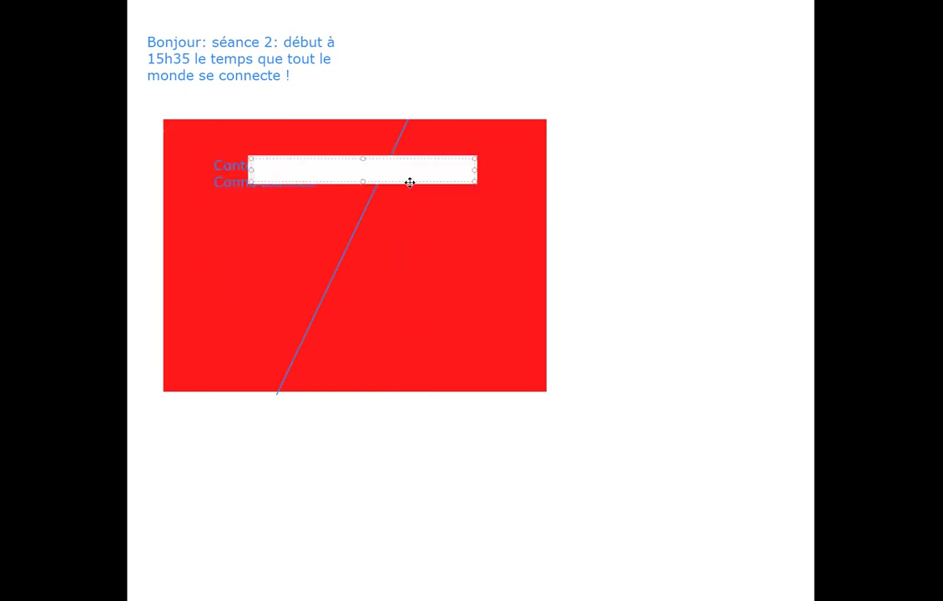
drag(410, 183, 487, 318)
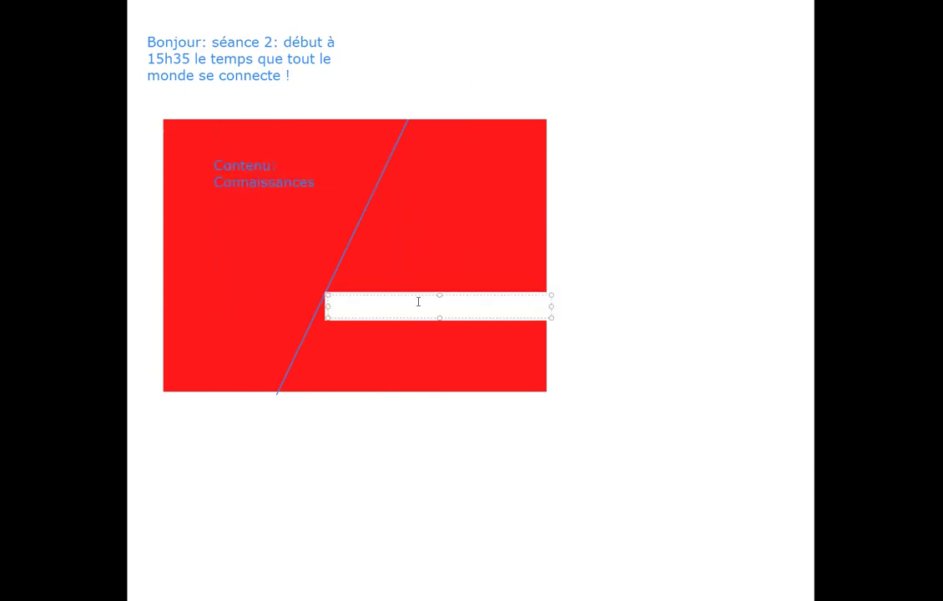
text(Particulier:)
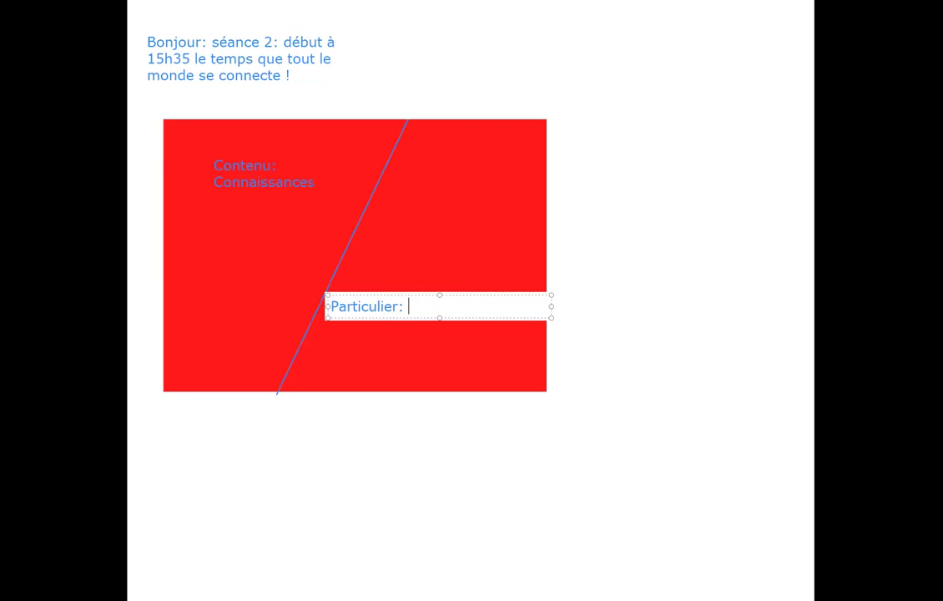
text( Votre mémo)
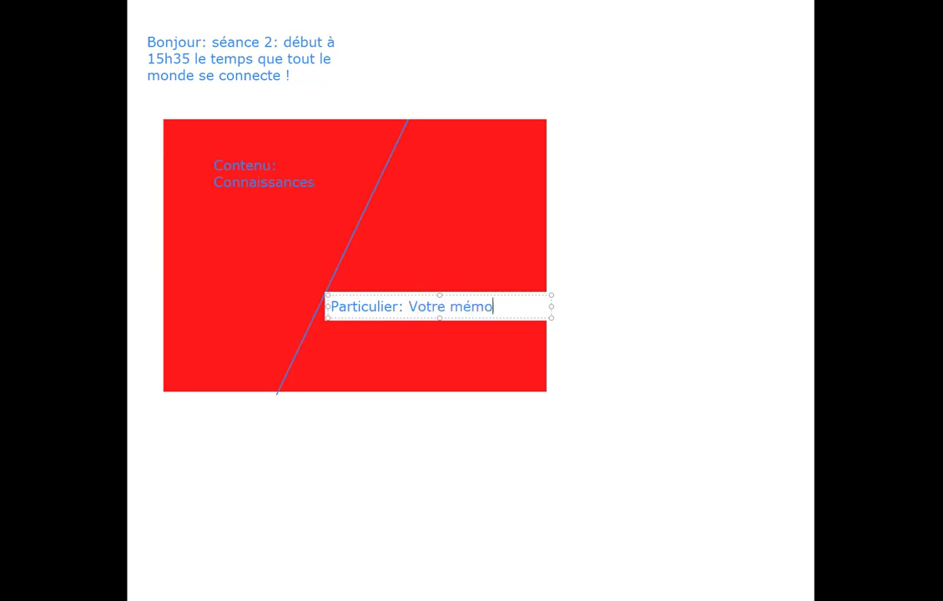
text(ire)
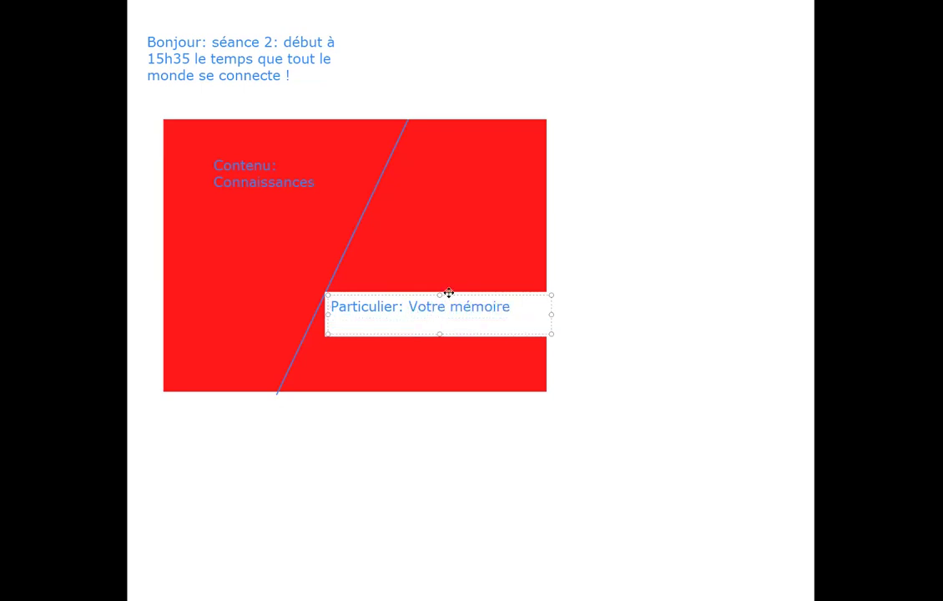
key(BackSpace)
key(BackSpace)
key(BackSpace)
key(BackSpace)
key(BackSpace)
key(BackSpace)
key(BackSpace)
text(thème de mémou)
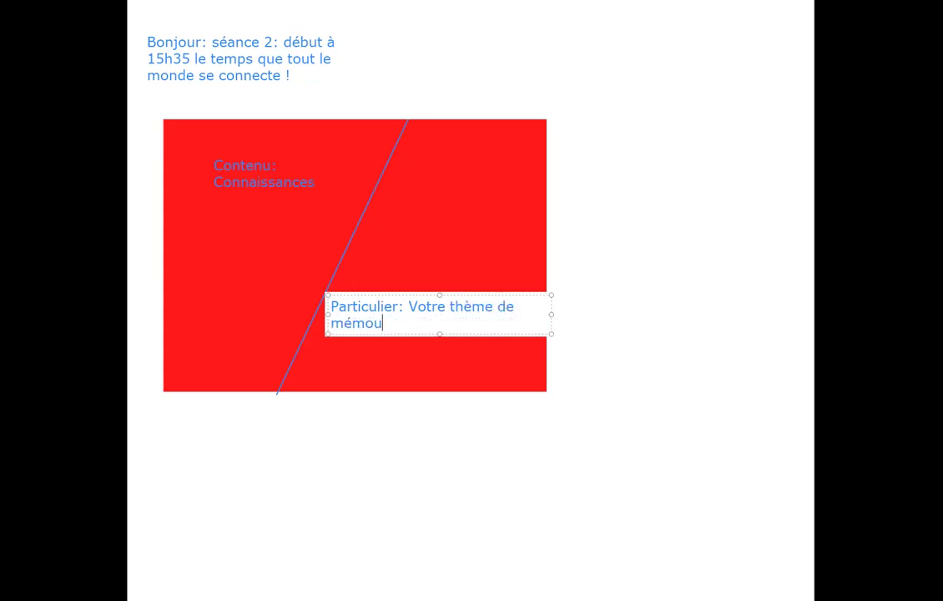
key(BackSpace)
text(ire)
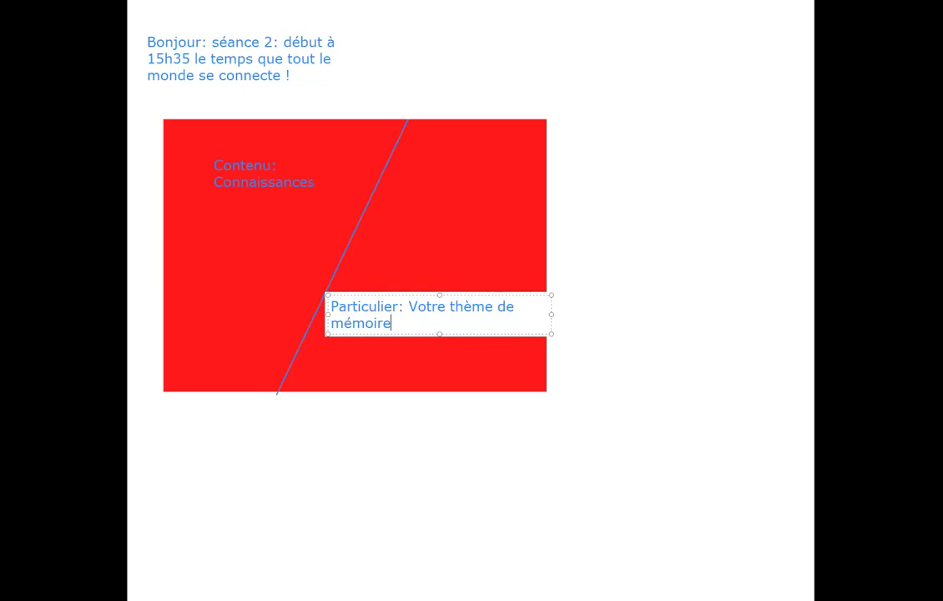
key(Return)
key(BackSpace)
click(445, 269)
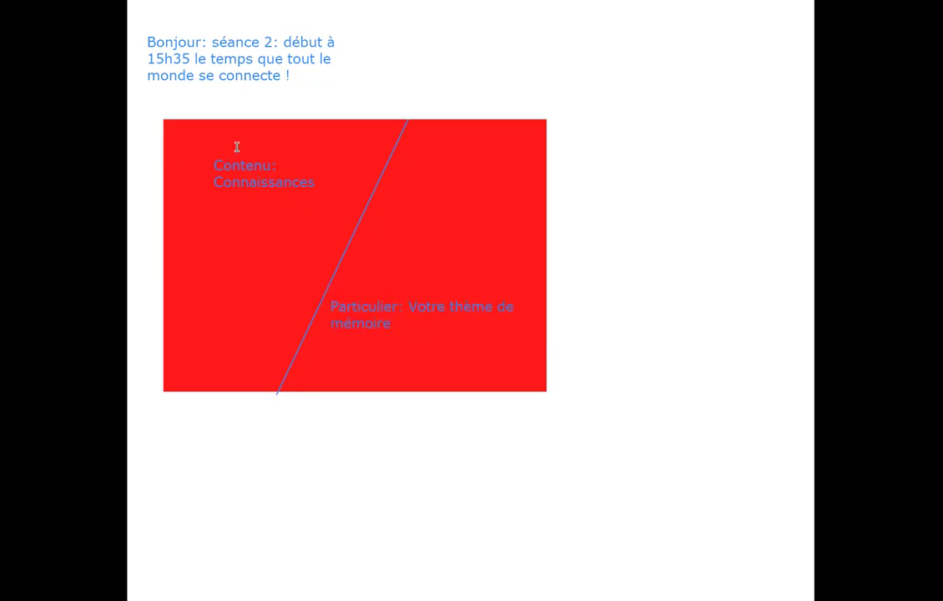